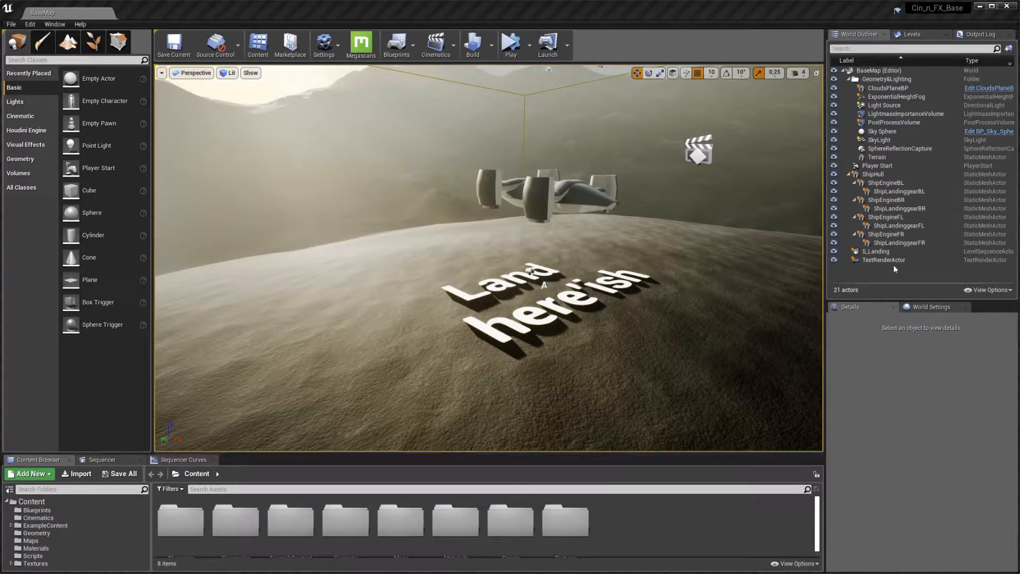
# Step: Play the S_Landing level sequence in the Sequencer and close the Sequencer when playback is done
pyautogui.doubleClick(876, 251)
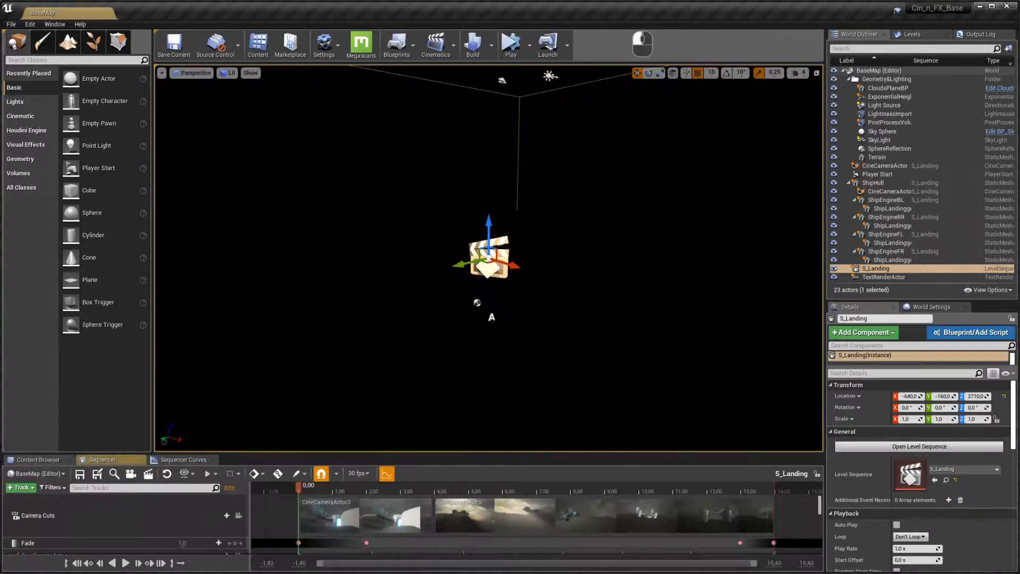
pyautogui.press('space')
pyautogui.click(238, 515)
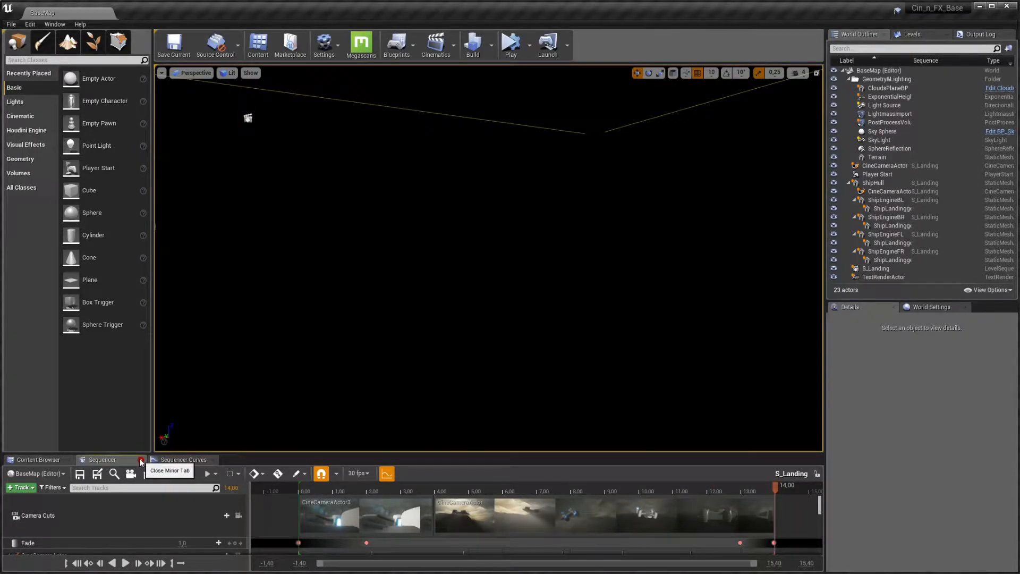
pyautogui.click(141, 460)
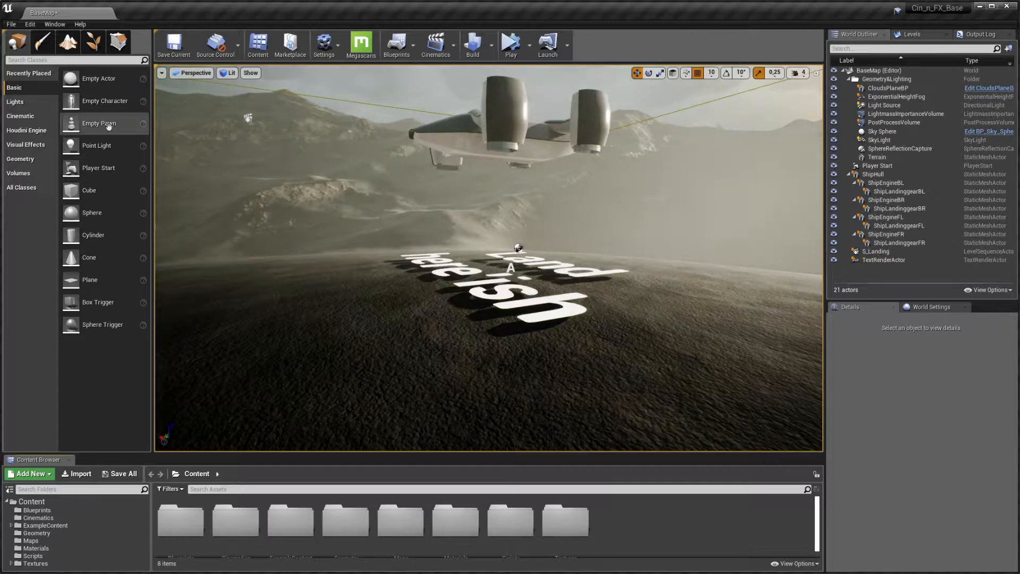
# Step: Open the plugin manager and search the built-in plugins for "niag"
pyautogui.click(334, 49)
pyautogui.click(341, 96)
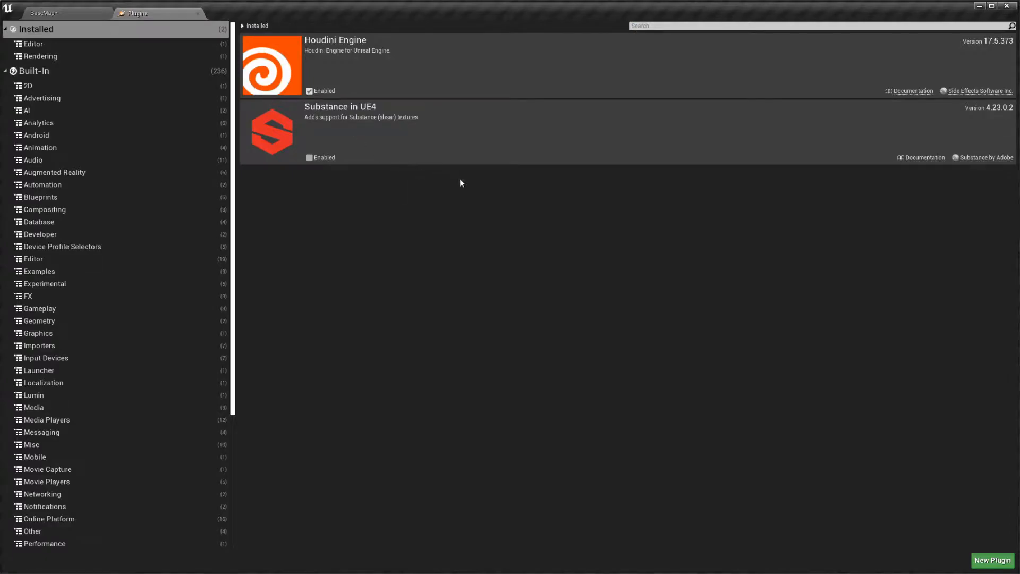
pyautogui.click(41, 72)
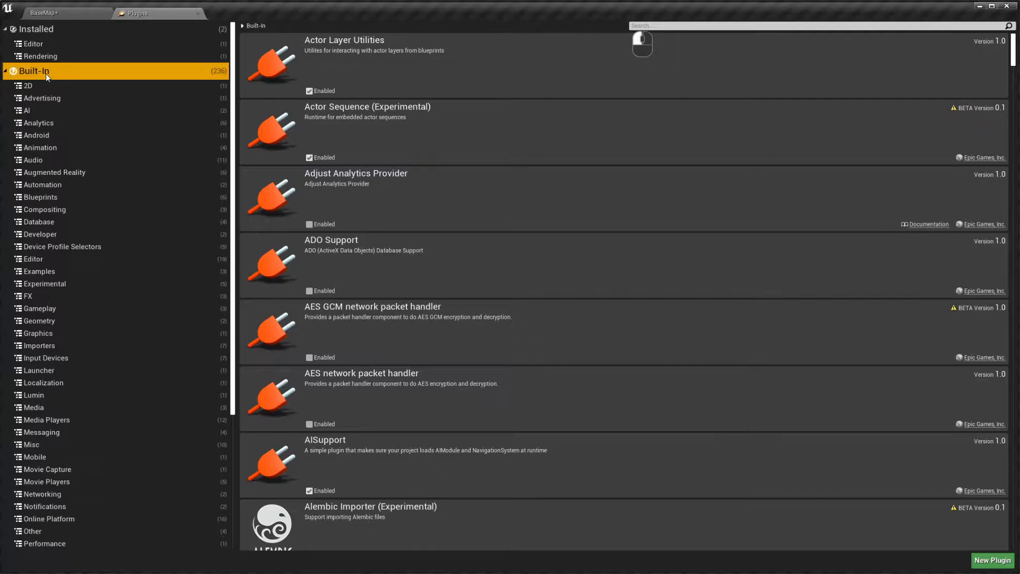
pyautogui.click(663, 26)
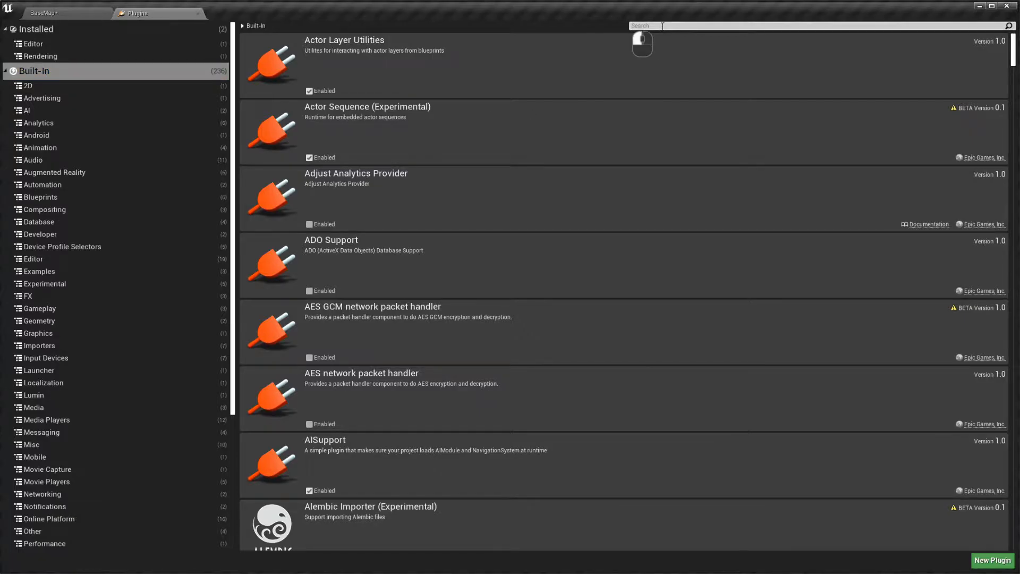
pyautogui.write('niag')
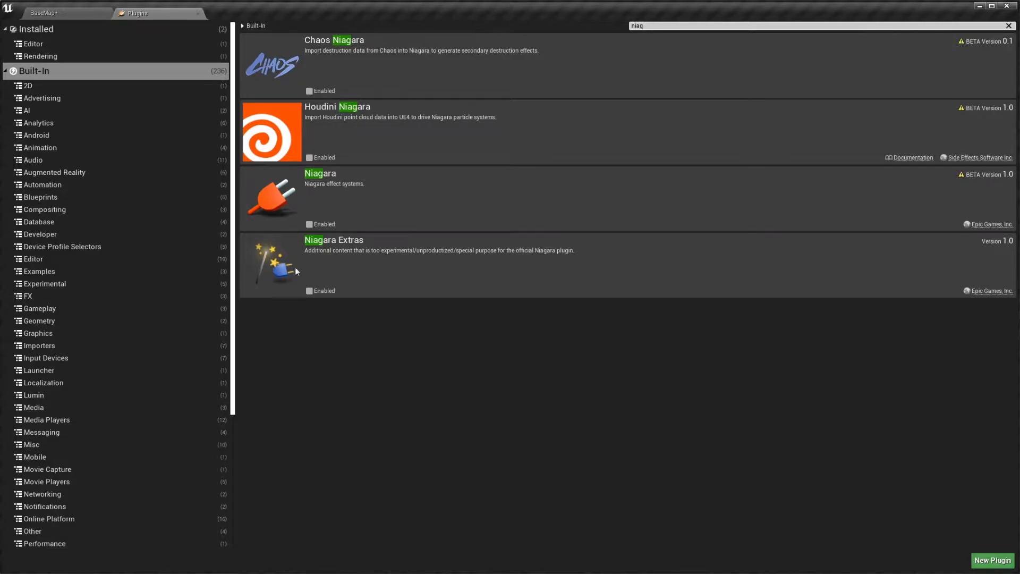
# Step: Enable the Niagara and Niagara Extras plugins and restart the editor
pyautogui.click(309, 224)
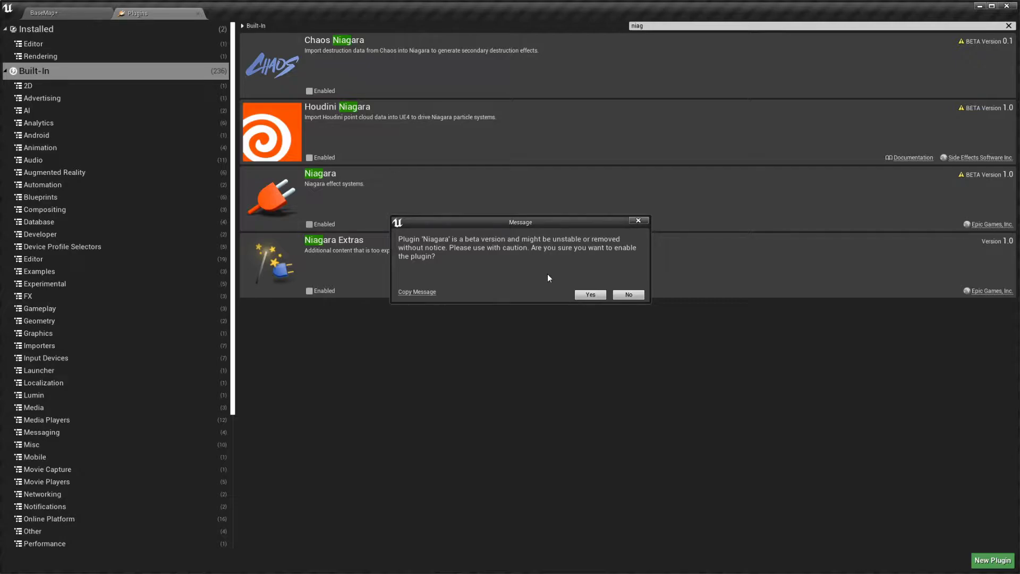
pyautogui.click(589, 296)
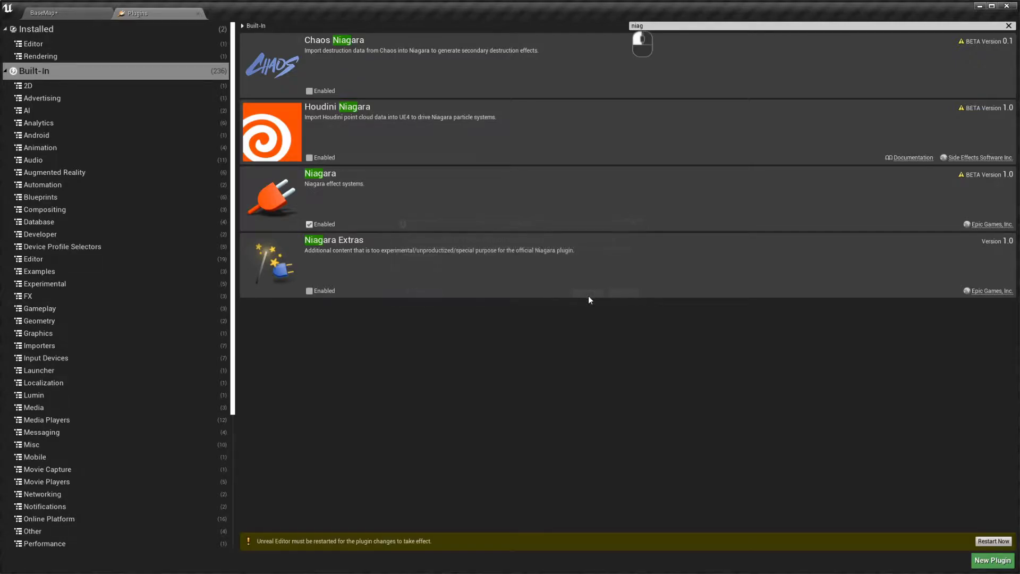
pyautogui.click(309, 290)
pyautogui.click(985, 542)
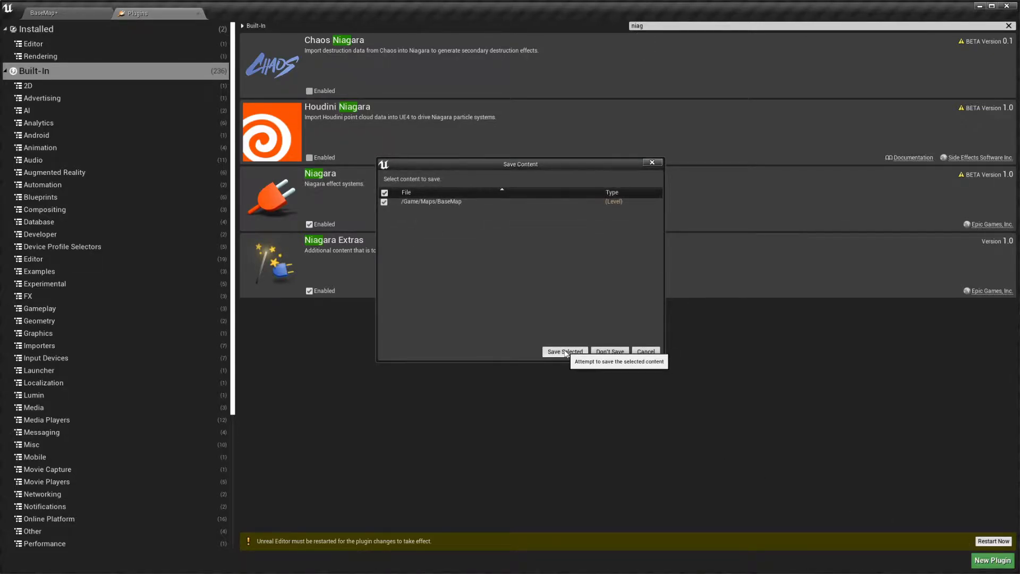
pyautogui.click(611, 351)
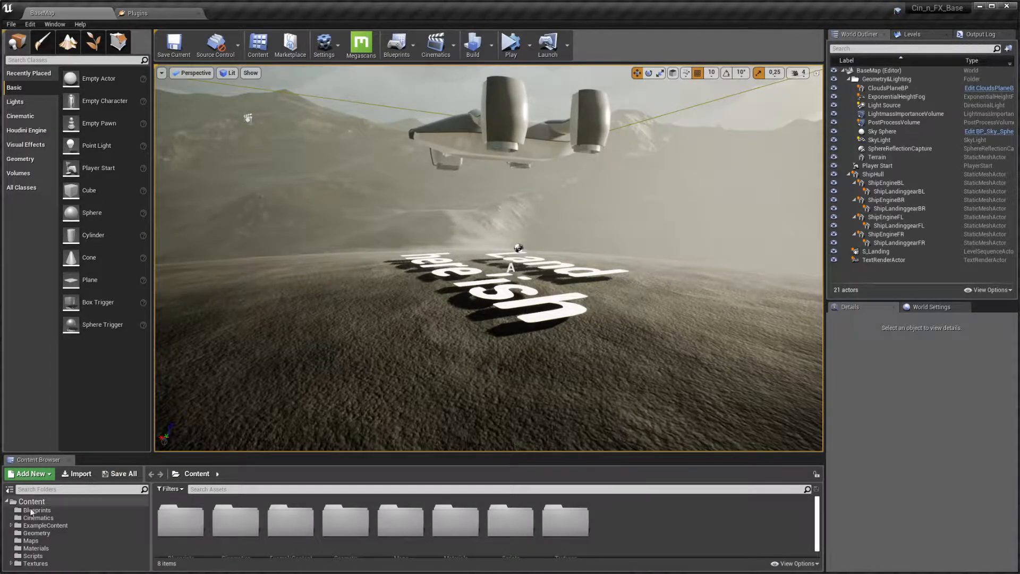
# Step: Create a folder named Particles inside the Content folder
pyautogui.rightClick(34, 509)
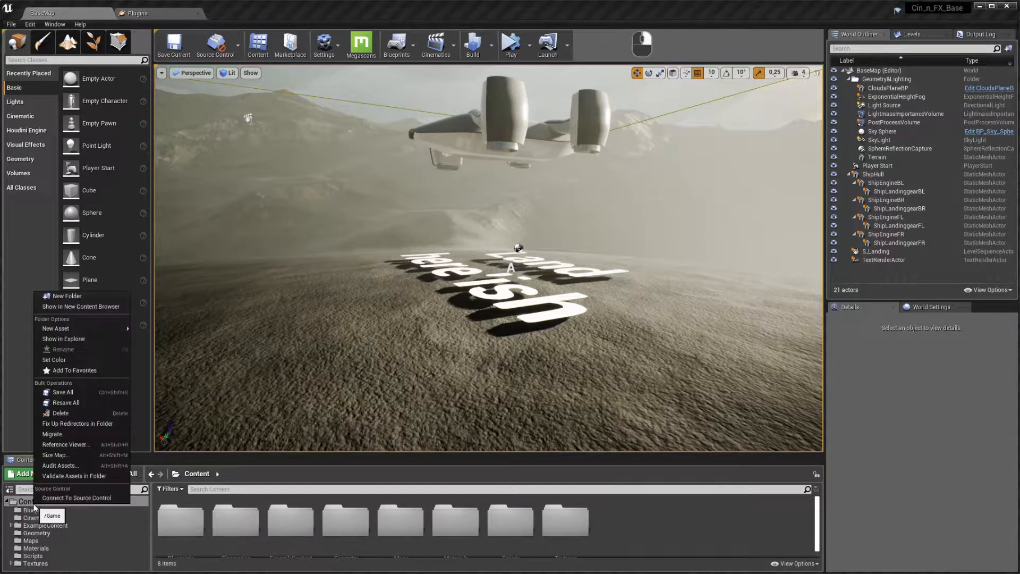
pyautogui.click(69, 297)
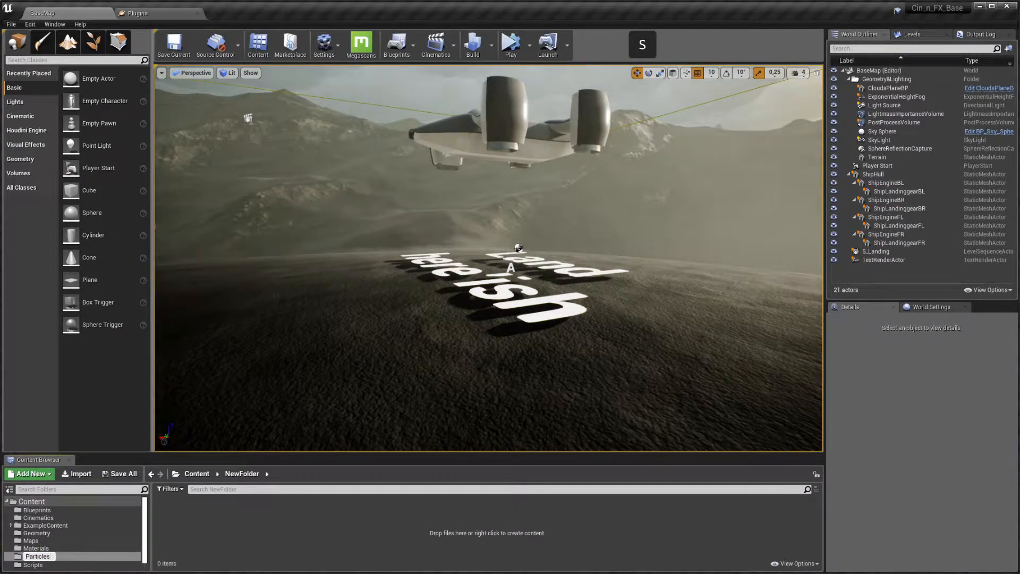
pyautogui.write('Particles')
pyautogui.press('Return')
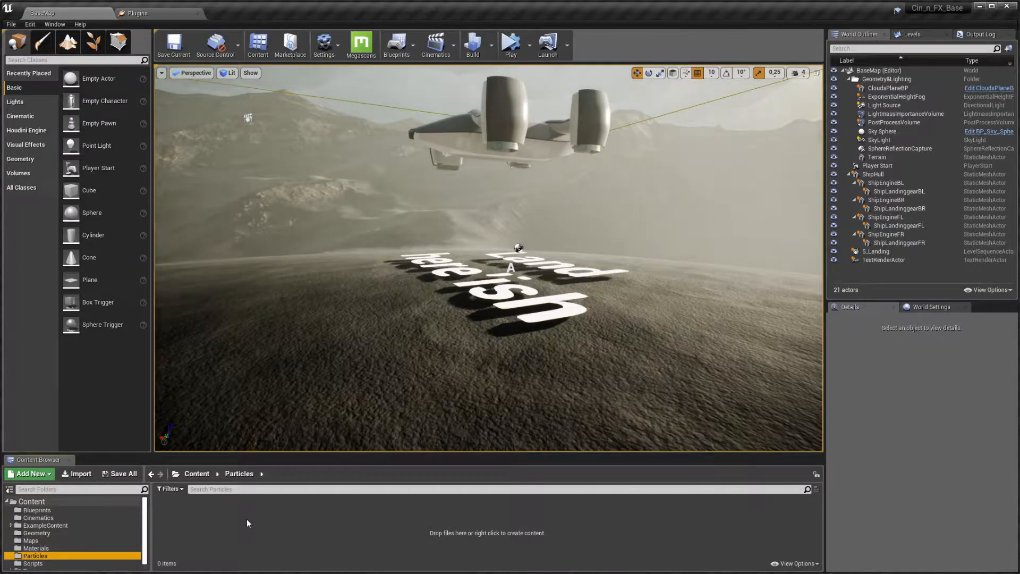
# Step: Create a Niagara Emitter from the Fountain template in the Particles folder and name it NE_Dust
pyautogui.rightClick(247, 519)
pyautogui.moveTo(258, 440)
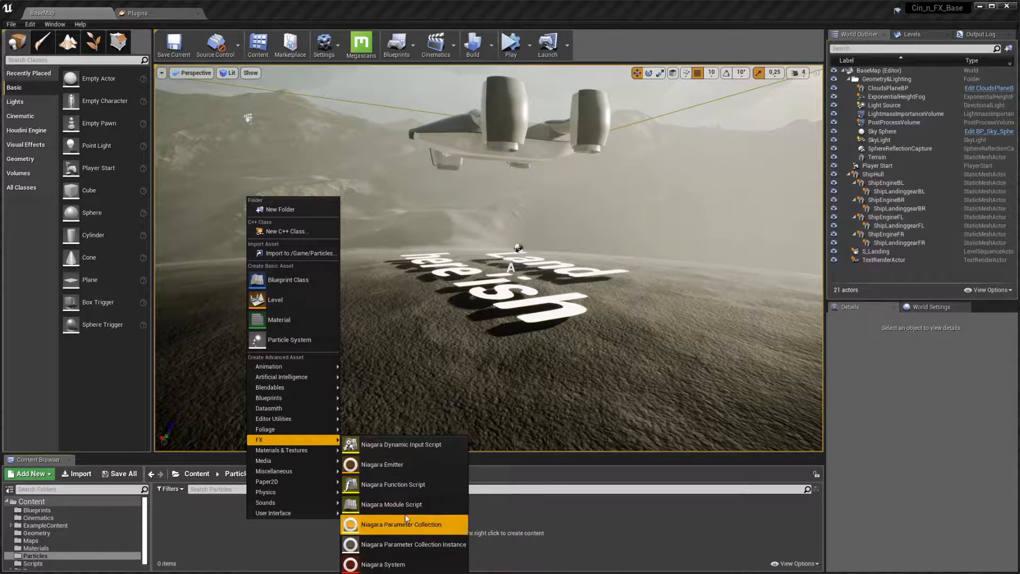
pyautogui.click(405, 465)
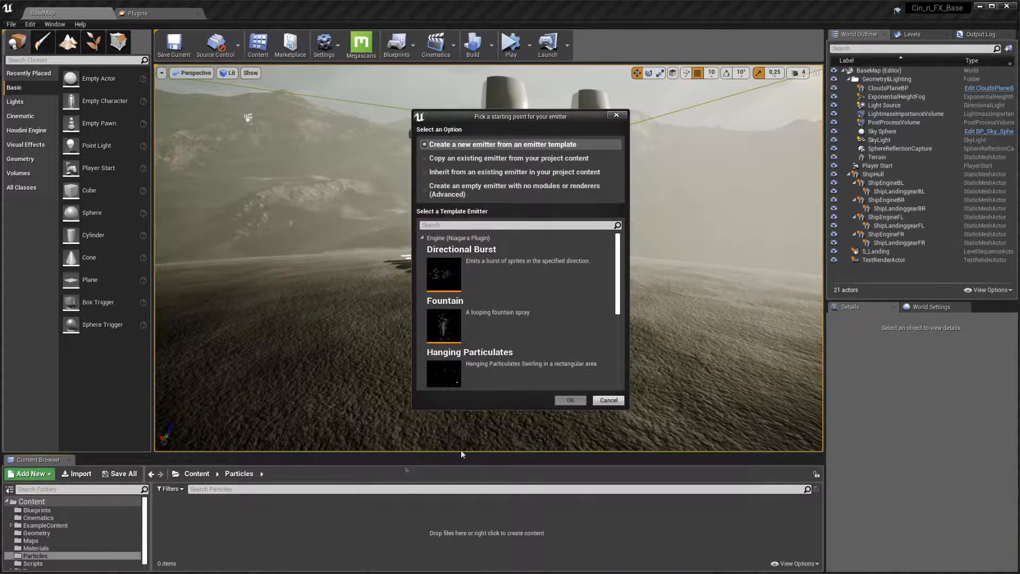
pyautogui.scroll(-5, 610, 350)
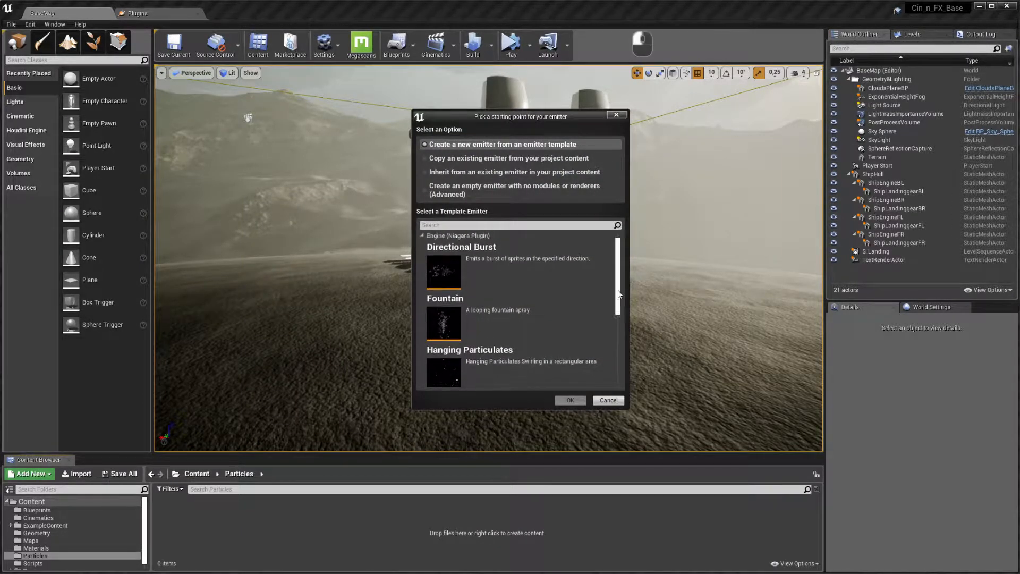
pyautogui.scroll(5, 610, 340)
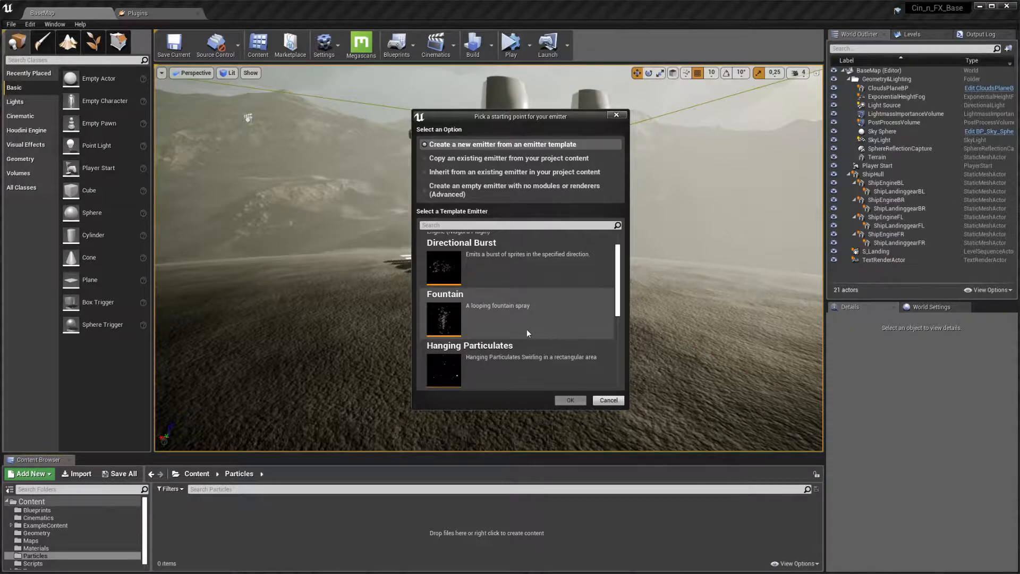
pyautogui.click(481, 323)
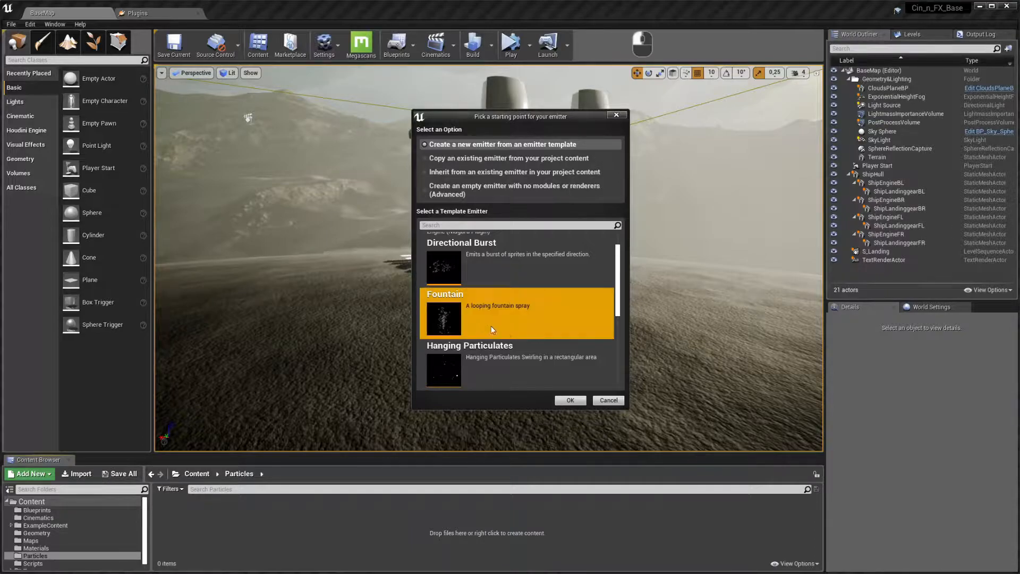
pyautogui.click(570, 401)
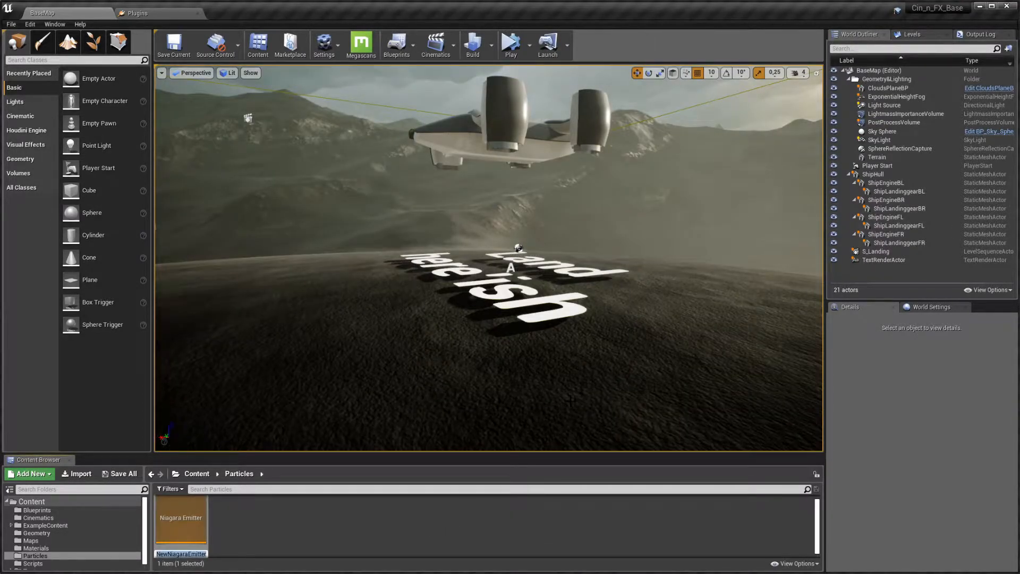
pyautogui.write('NE')
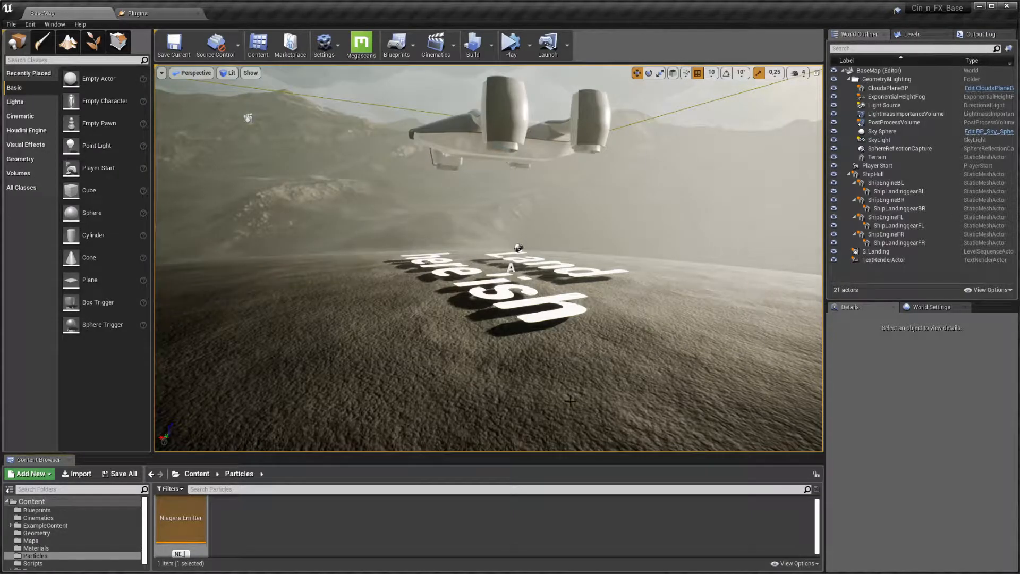
pyautogui.write('_Dust')
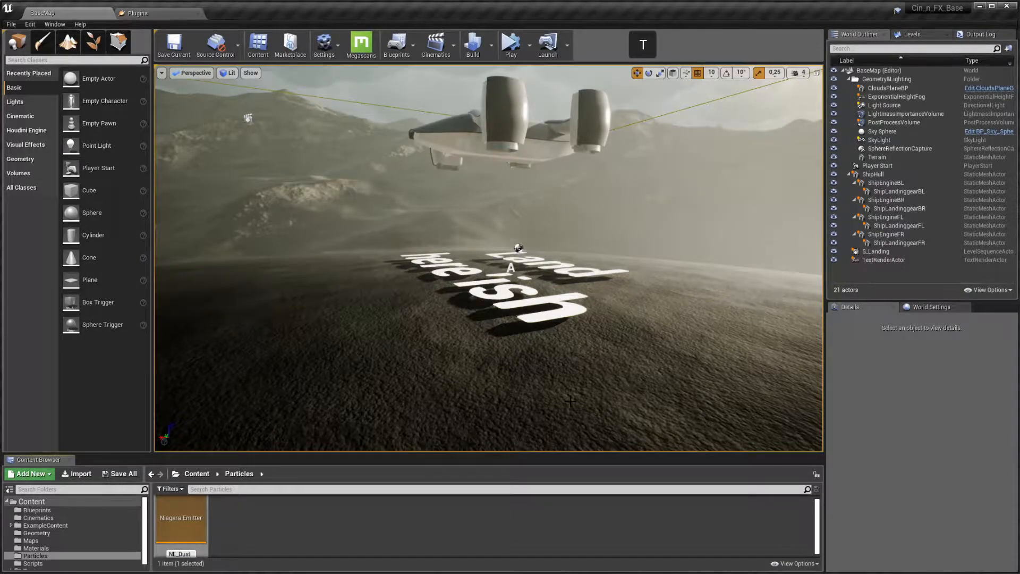
pyautogui.press('Return')
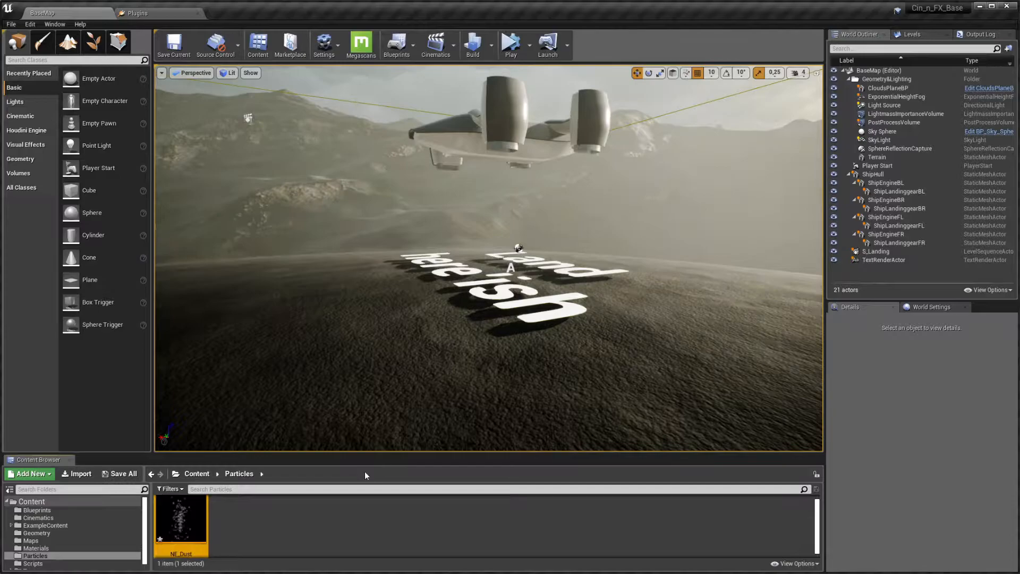
# Step: Open the NE_Dust emitter in its editor and close the plugin manager
pyautogui.doubleClick(179, 521)
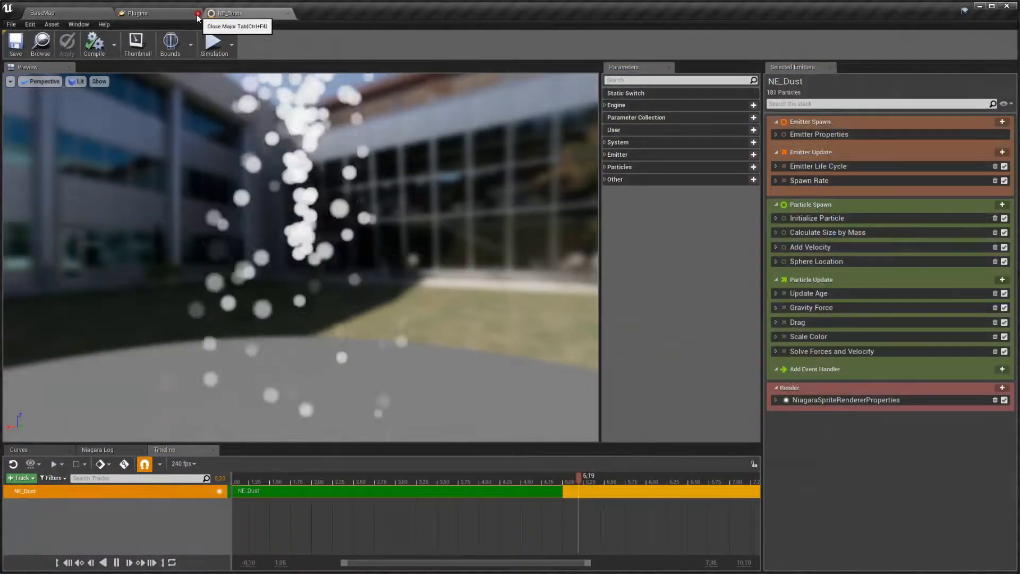
pyautogui.click(197, 14)
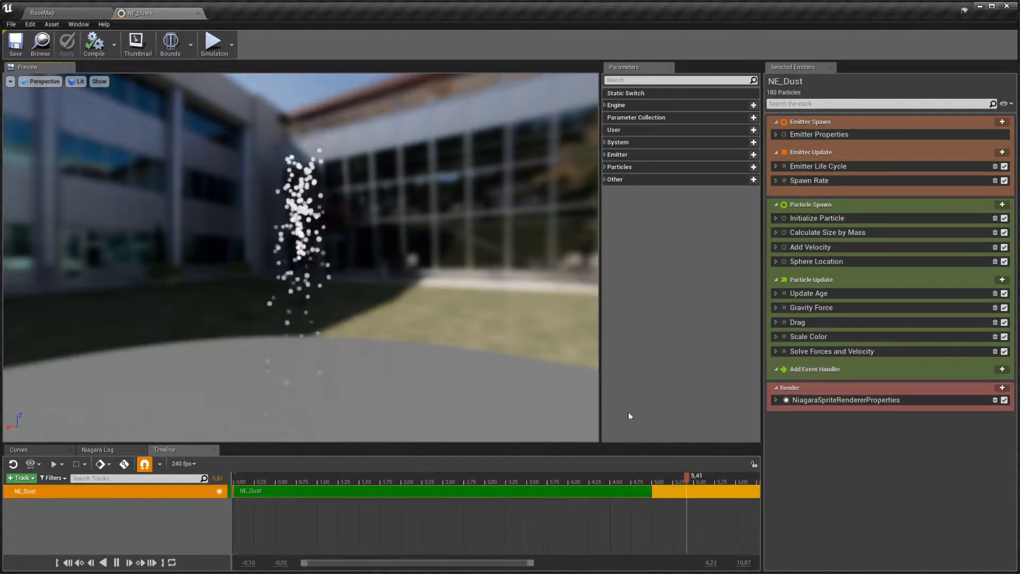
# Step: Return to the BaseMap level and try to place the NE_Dust emitter directly in the scene
pyautogui.click(58, 13)
pyautogui.moveTo(181, 521); pyautogui.dragTo(432, 332)
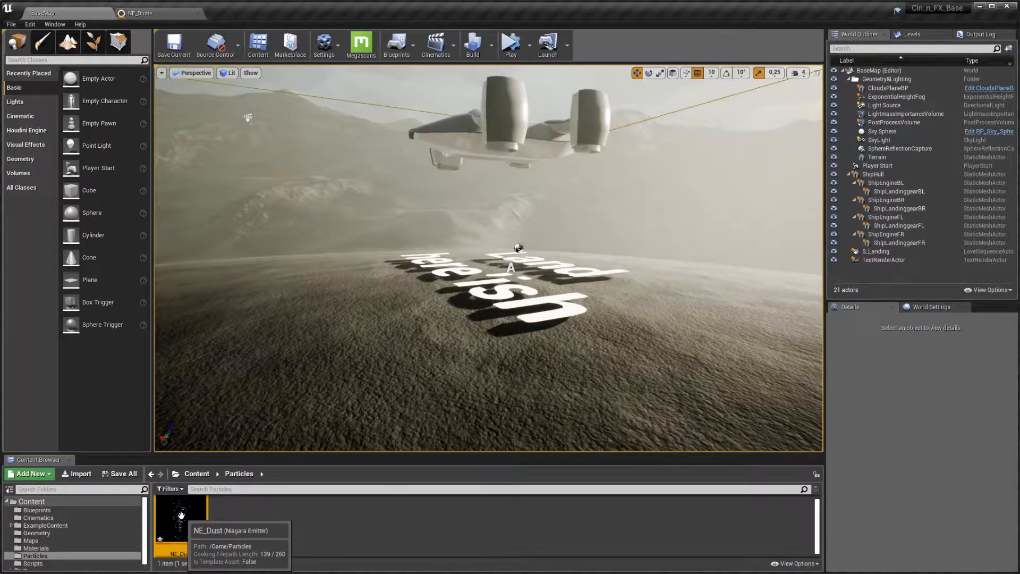
# Step: Create a Niagara System from the NE_Dust emitter and name it NS_Dust
pyautogui.rightClick(181, 515)
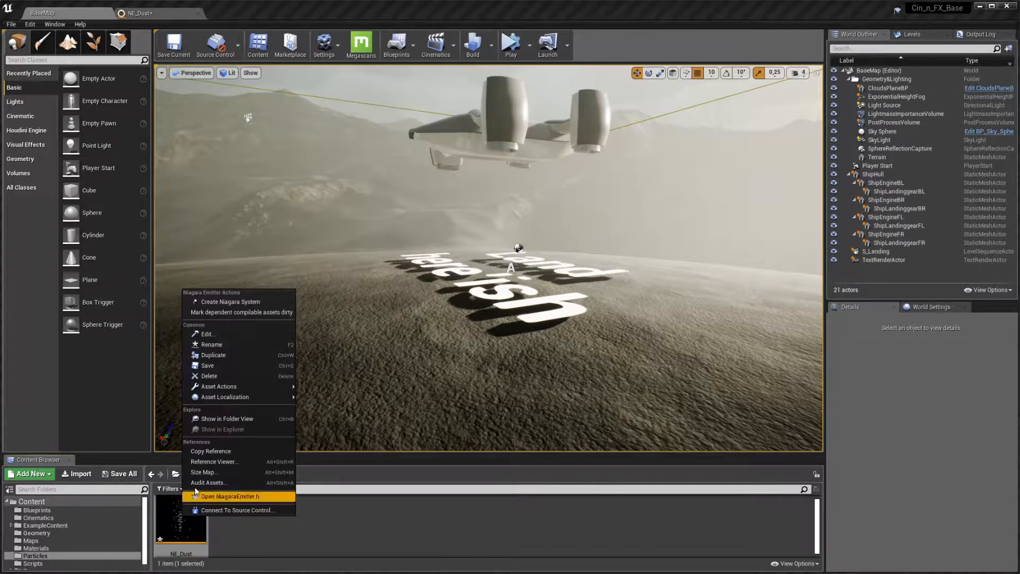
pyautogui.click(233, 306)
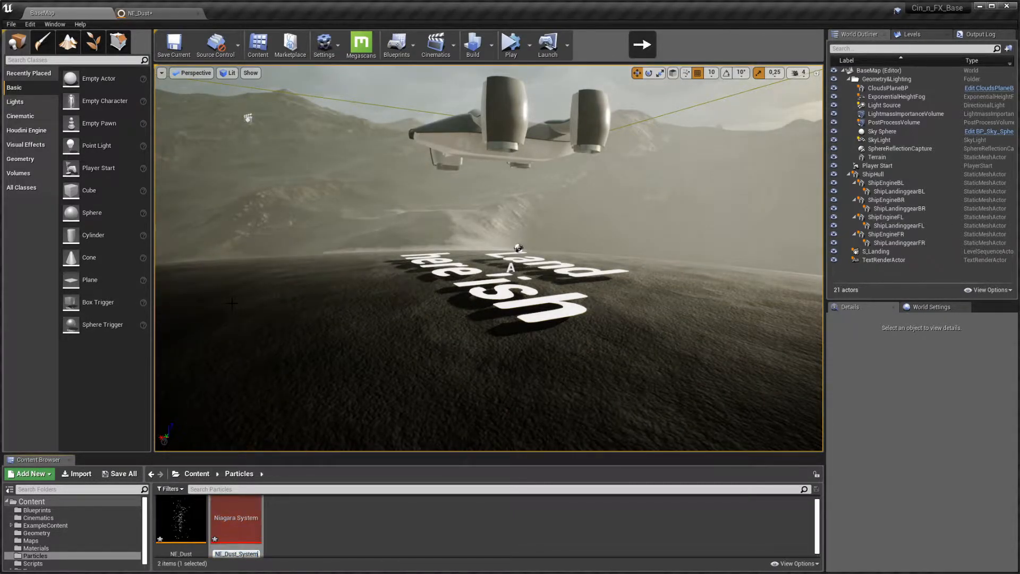
pyautogui.press('Return')
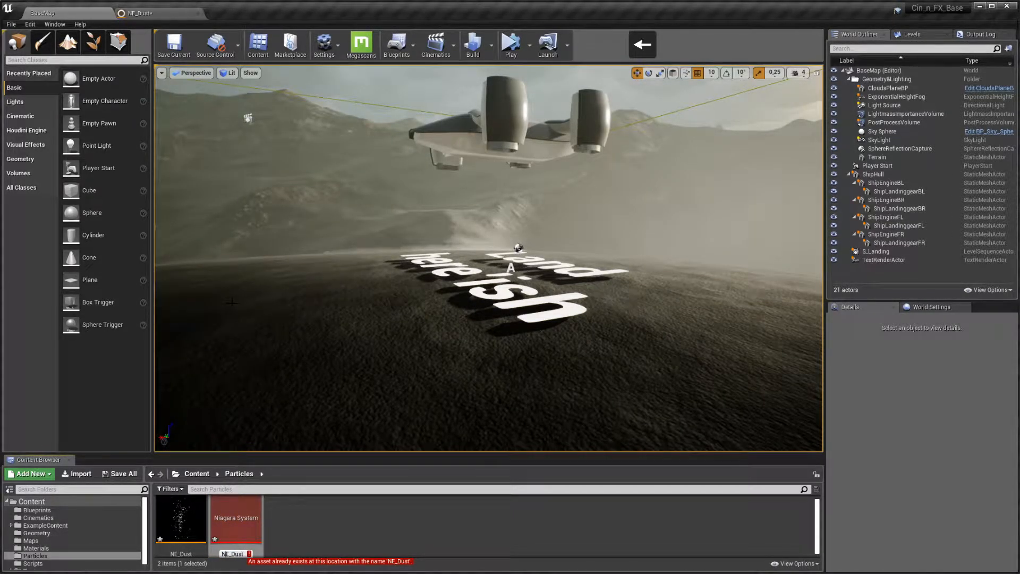
pyautogui.press('BackSpace')
pyautogui.press('Return')
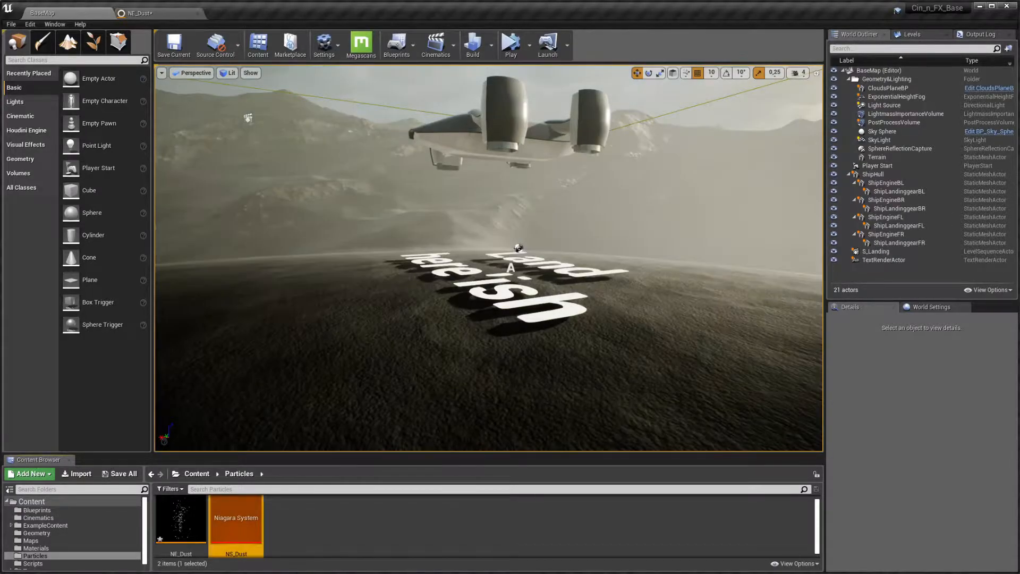
# Step: Place the NS_Dust system on the ground in front of the landing text and save all changes
pyautogui.moveTo(236, 535); pyautogui.dragTo(467, 367)
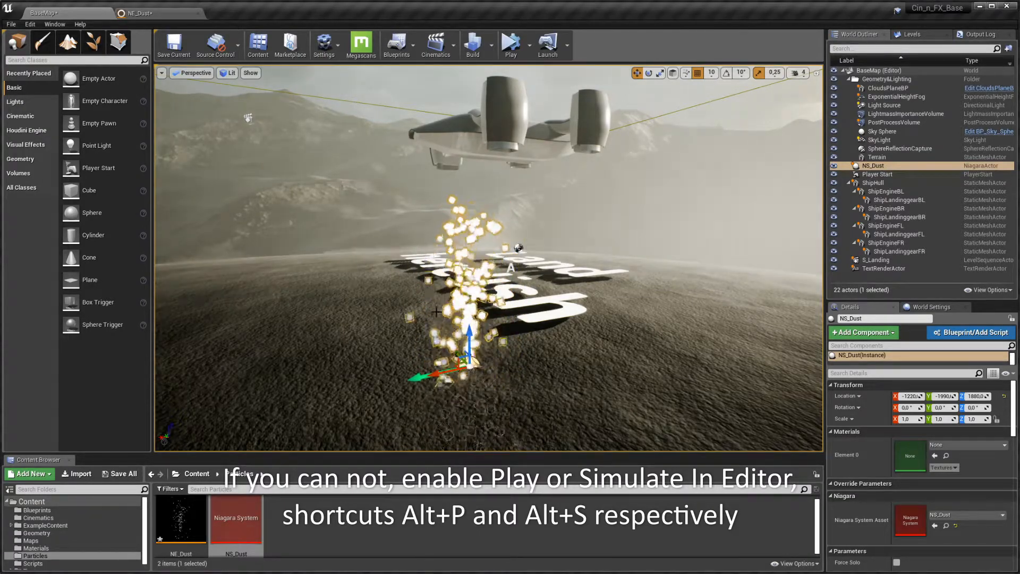
pyautogui.hotkey('ctrl', 'shift', 's')
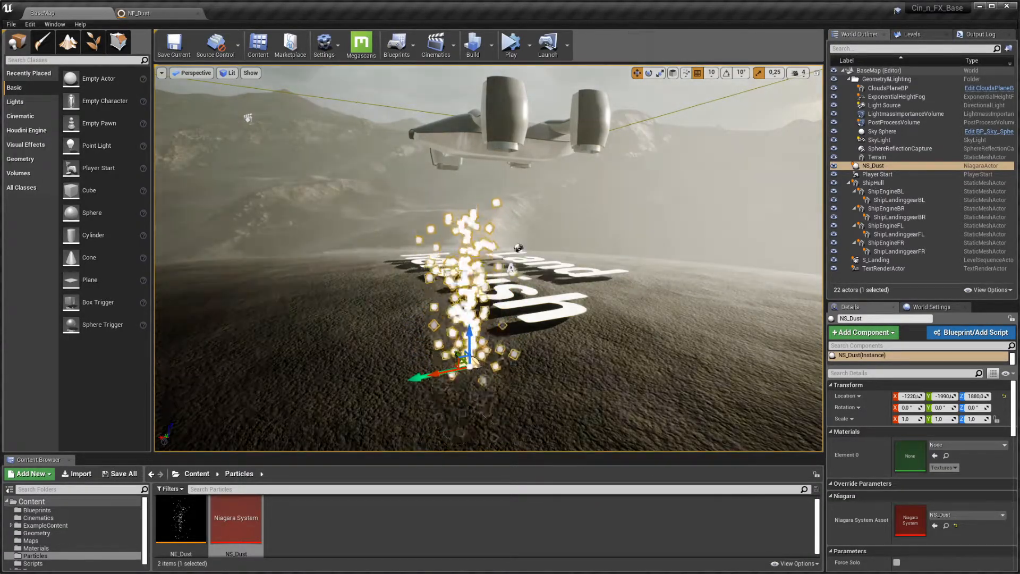
# Step: Open the NS_Dust system and add NE_Dust to its timeline as a second emitter track
pyautogui.click(249, 526)
pyautogui.doubleClick(249, 526)
pyautogui.click(20, 478)
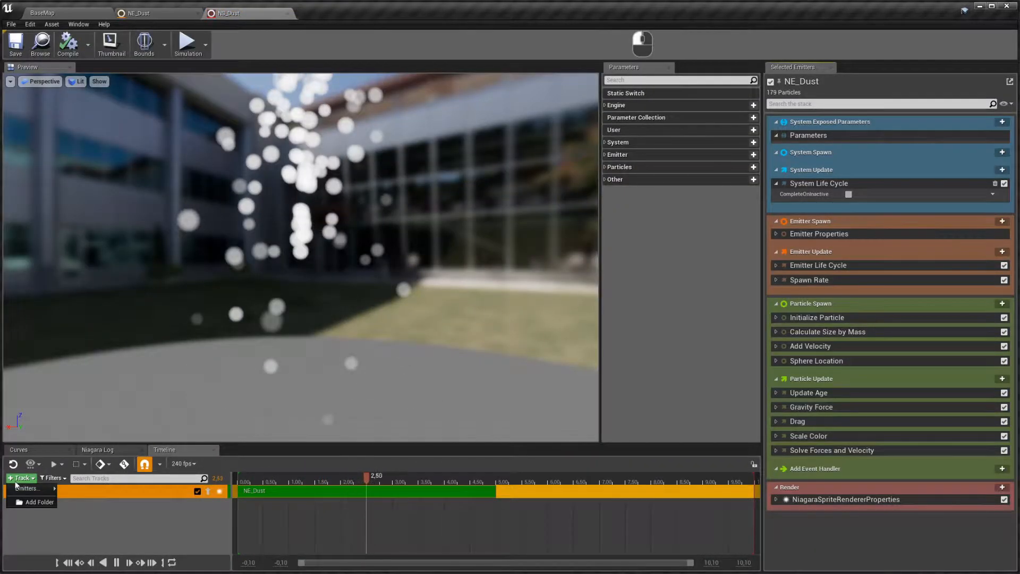
pyautogui.moveTo(22, 489)
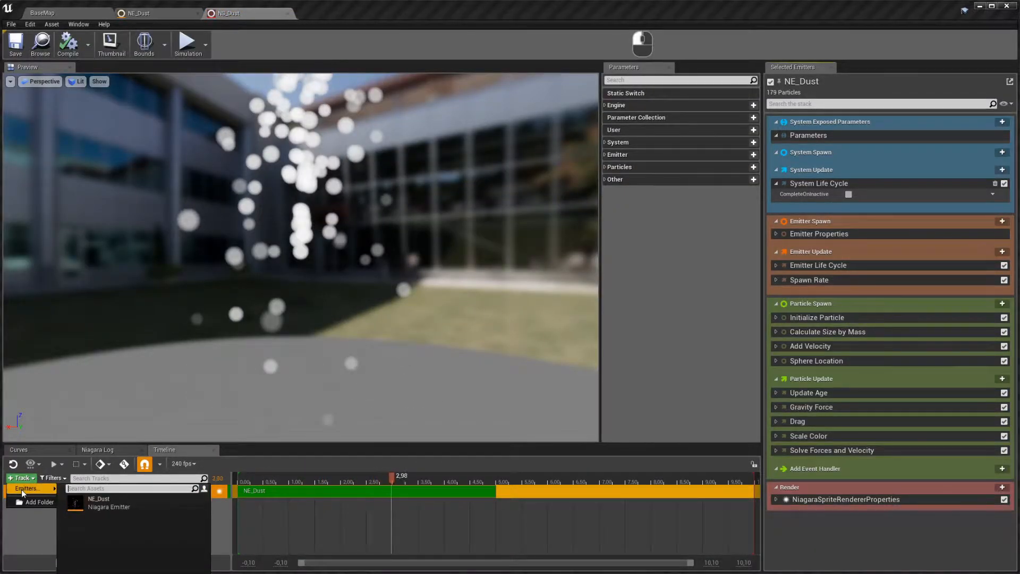
pyautogui.click(119, 509)
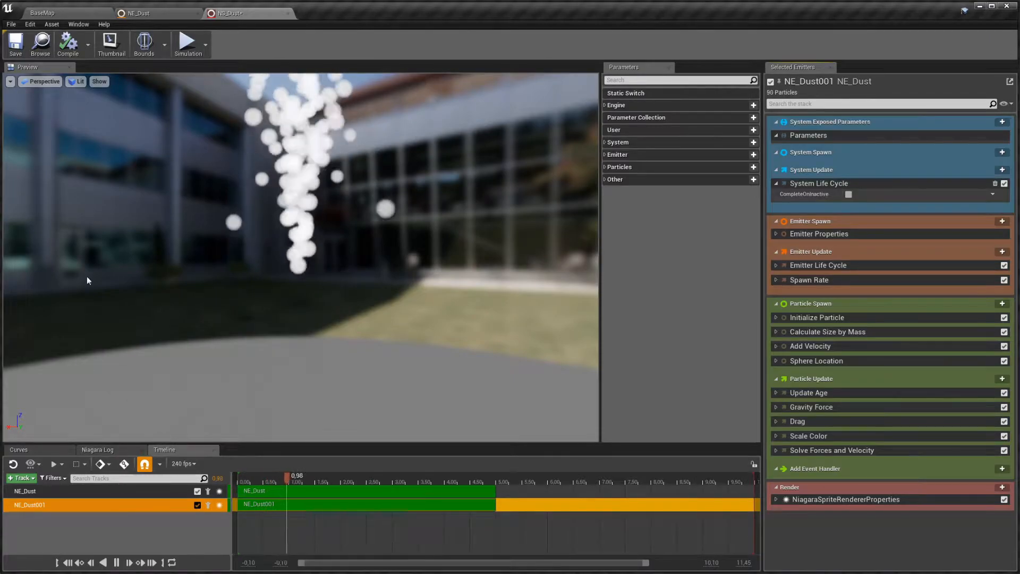
# Step: Close the NS_Dust system editor, return to the NE_Dust emitter and look over its Initialize Particle settings
pyautogui.click(162, 14)
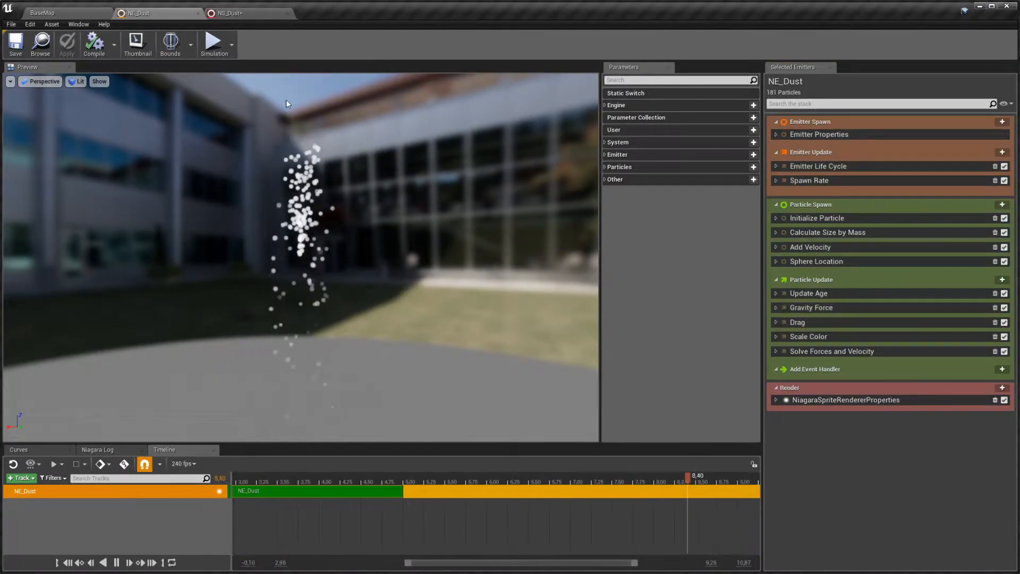
pyautogui.click(287, 13)
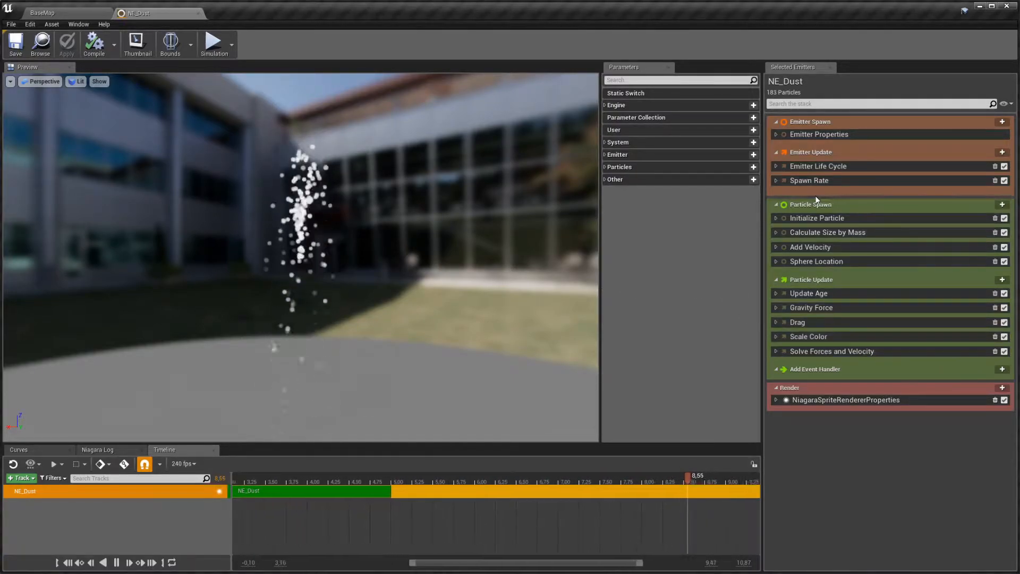
pyautogui.click(776, 218)
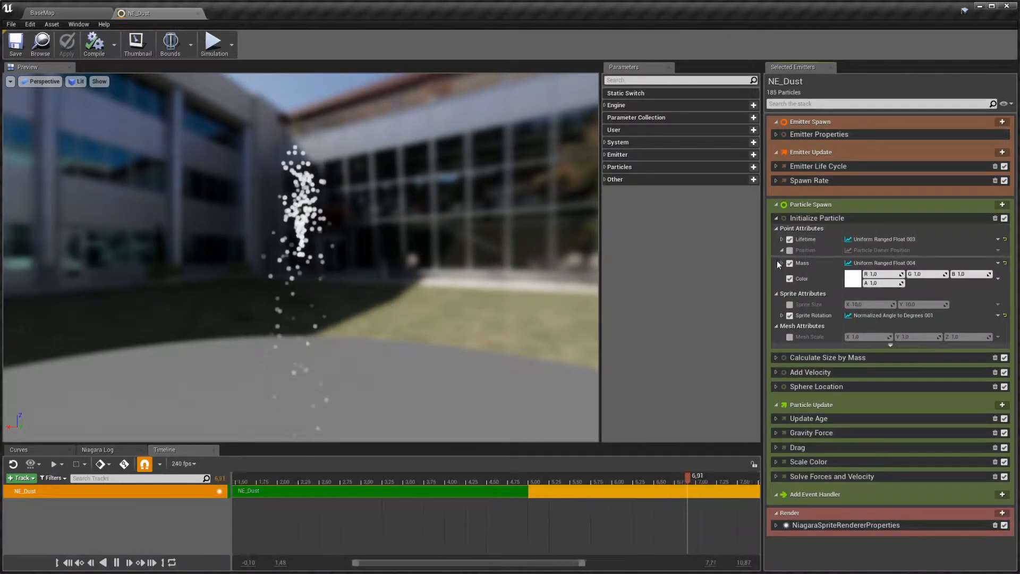
pyautogui.click(776, 218)
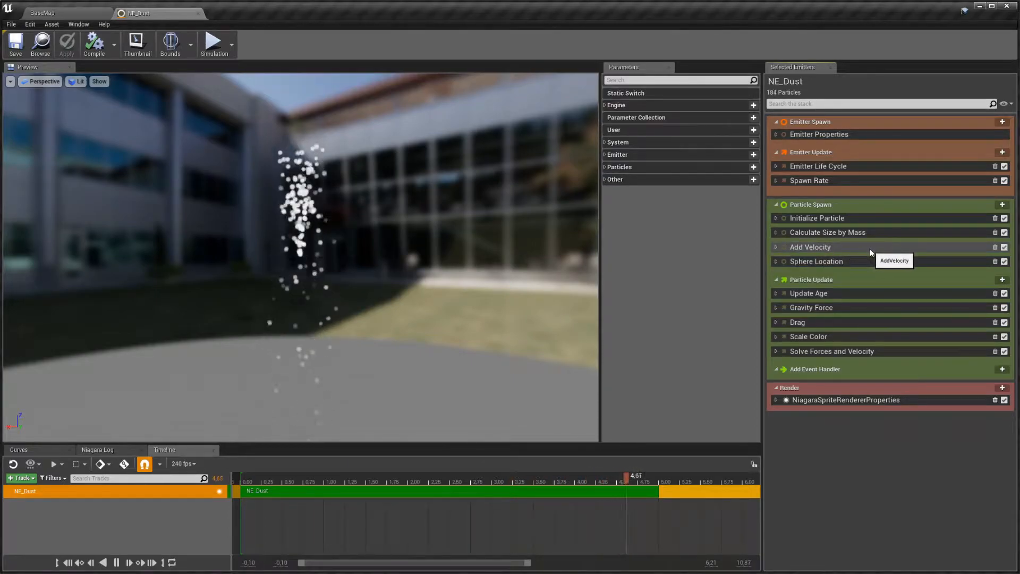
# Step: Disable the Add Velocity module and add an Add Velocity in Cone module to Particle Spawn
pyautogui.click(776, 248)
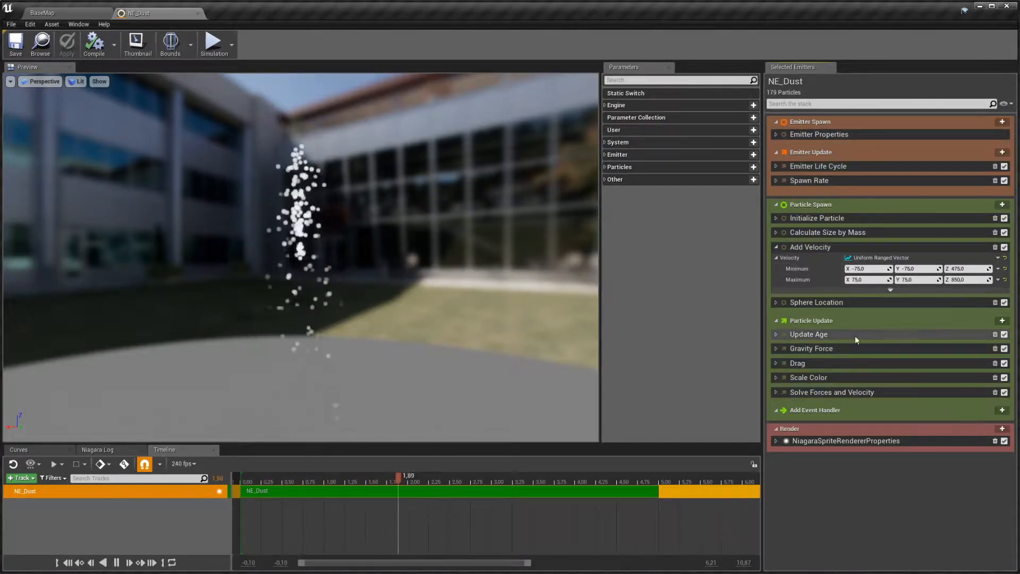
pyautogui.click(1004, 248)
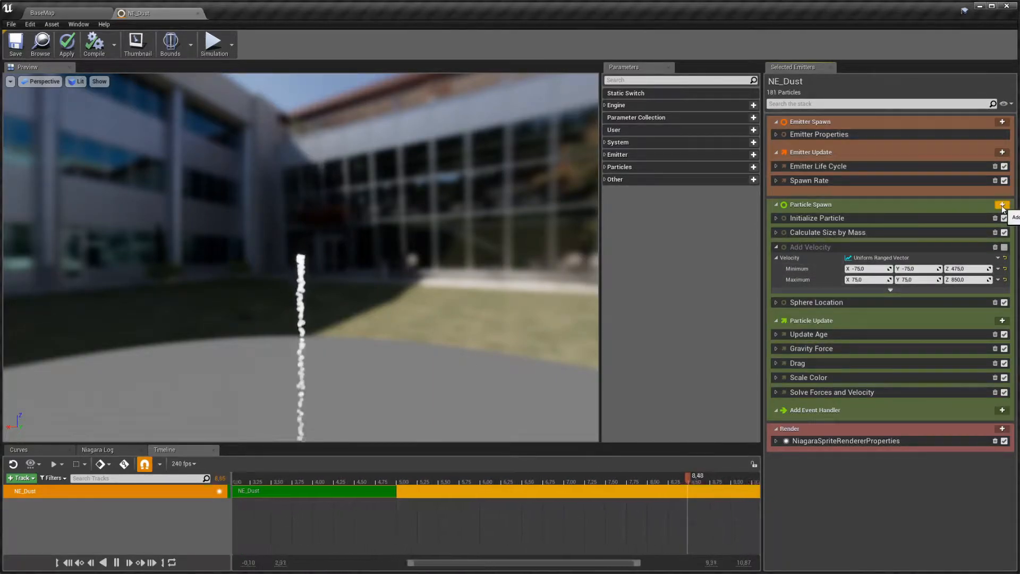
pyautogui.click(1003, 206)
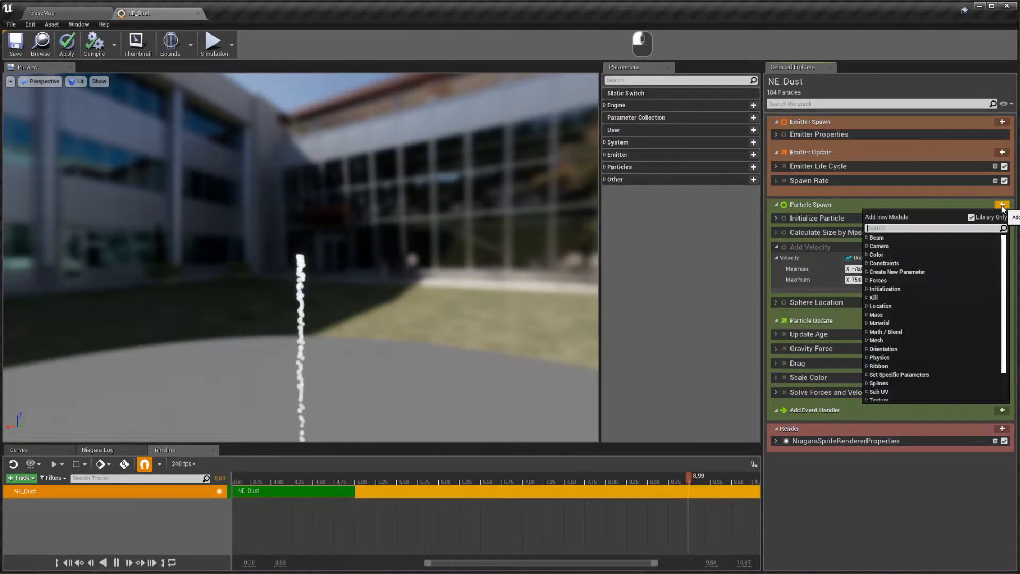
pyautogui.scroll(-2, 951, 319)
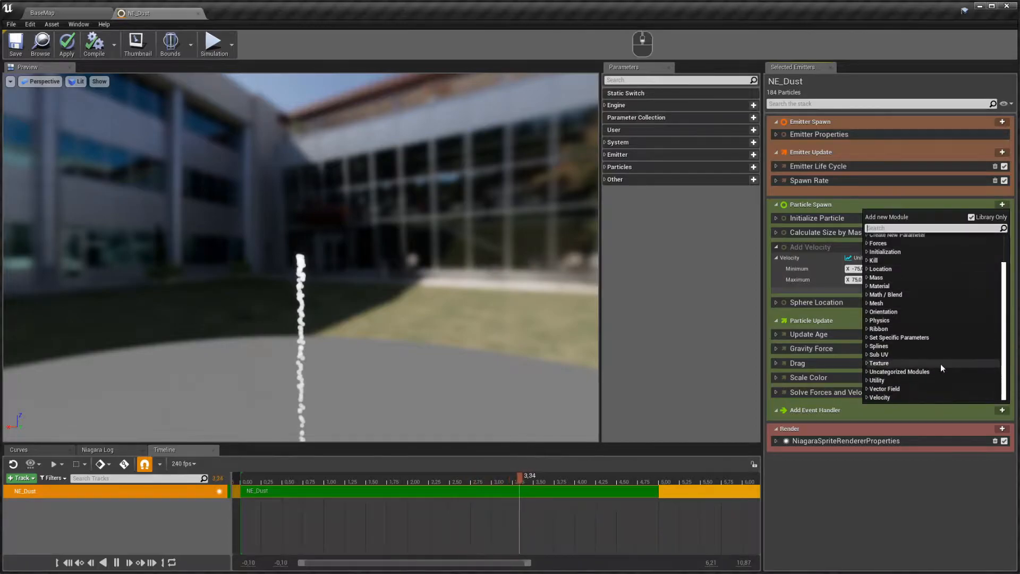
pyautogui.click(867, 396)
pyautogui.scroll(-3, 892, 359)
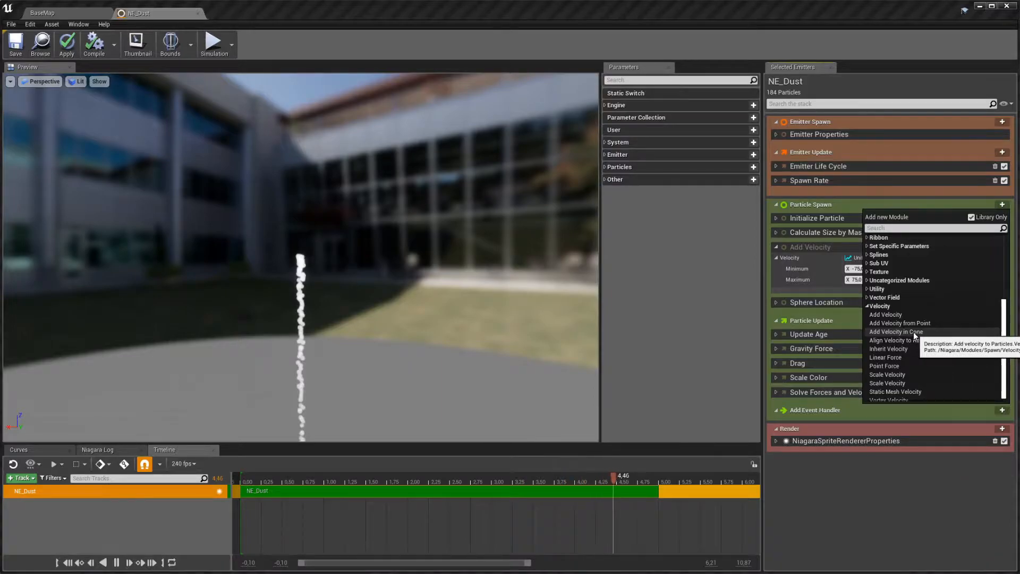
pyautogui.click(913, 332)
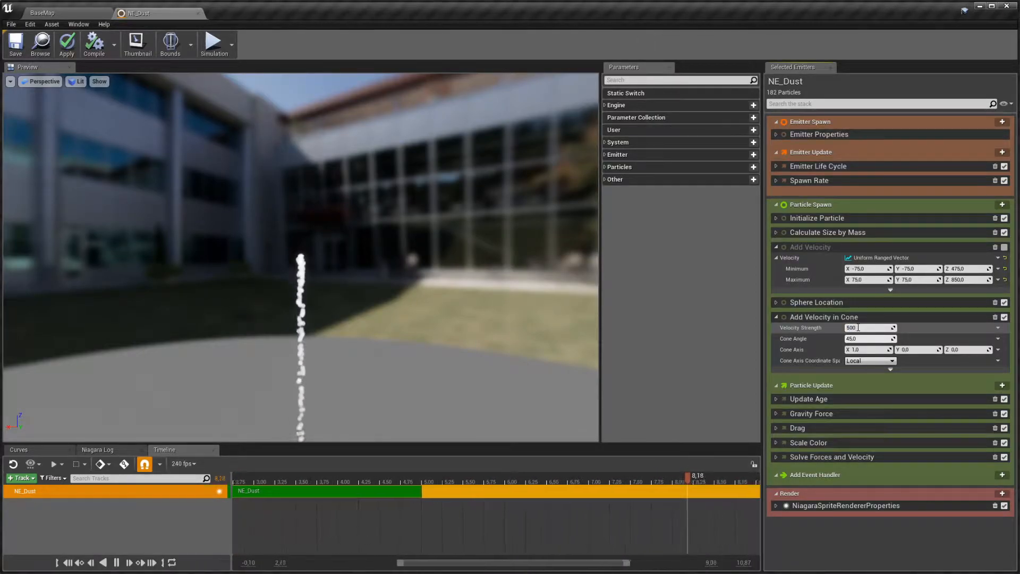
# Step: Set the cone velocity module's strength to 500, its axis to X 0, Y 0, Z 1 and its cone angle to 180
pyautogui.moveTo(314, 228); pyautogui.dragTo(318, 281)
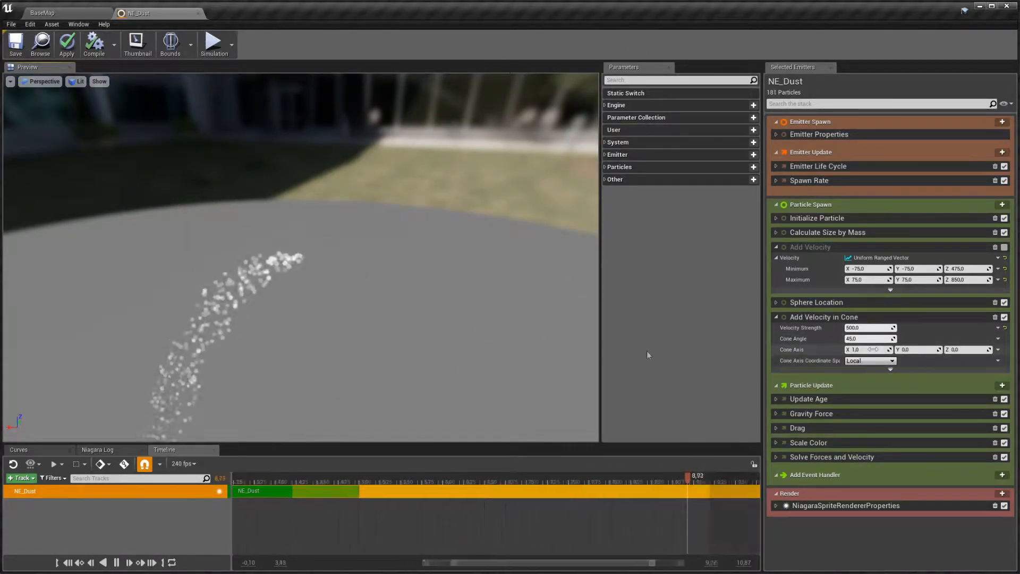
pyautogui.click(874, 350)
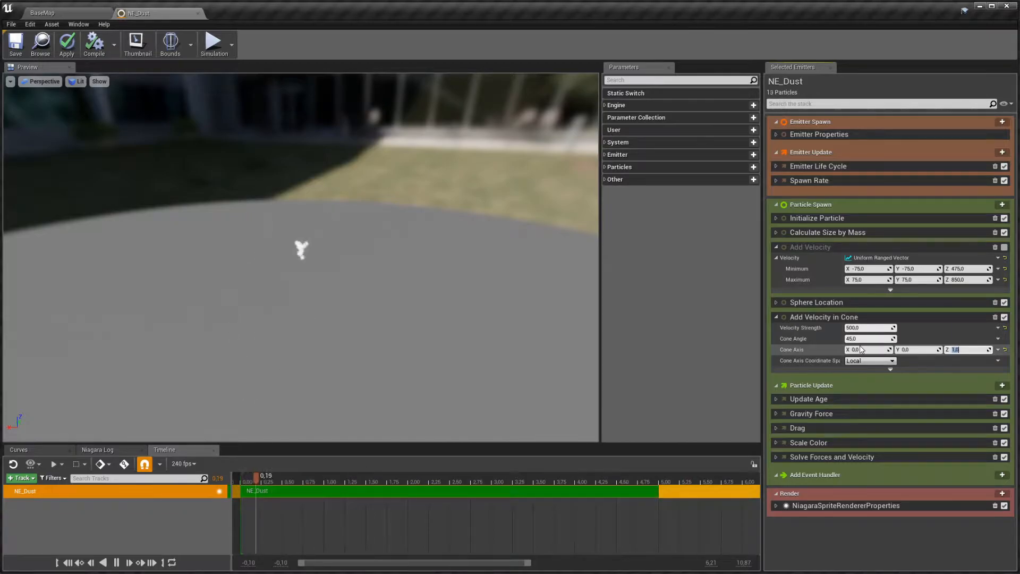
pyautogui.click(869, 338)
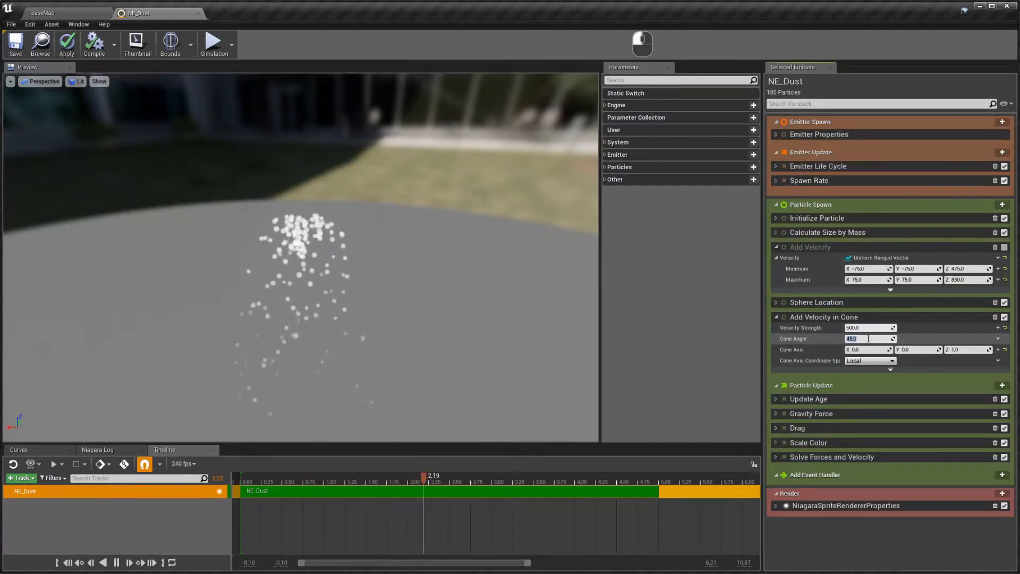
pyautogui.write('180')
pyautogui.press('Return')
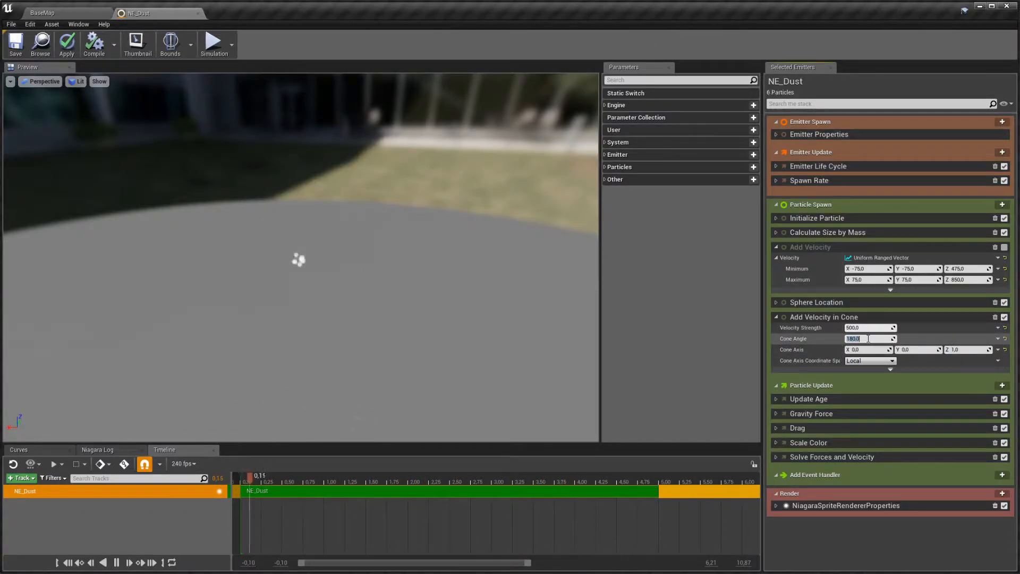
# Step: Raise the cone velocity strength to 1000 and check the particle spread from above and from the side
pyautogui.click(851, 328)
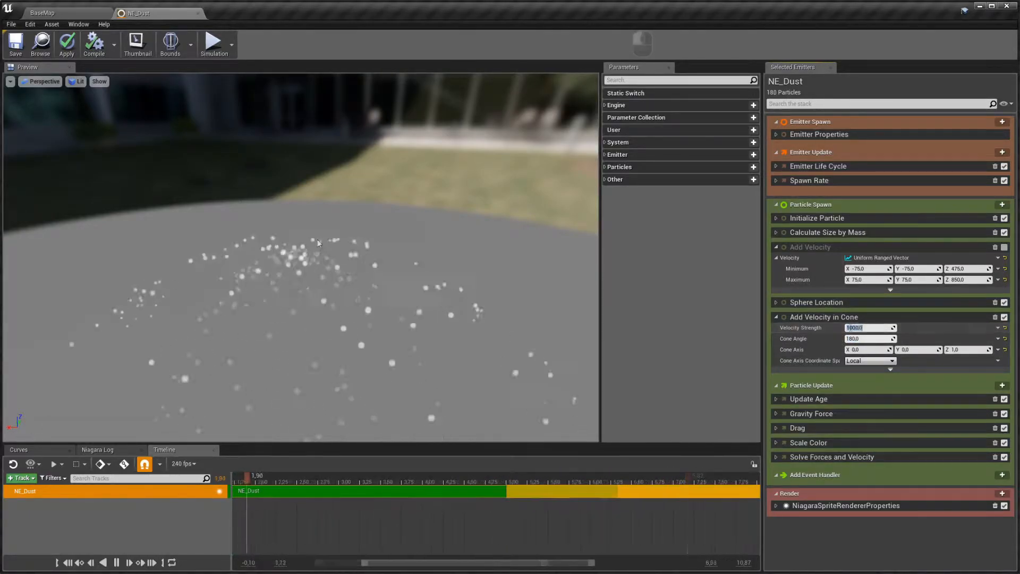
pyautogui.moveTo(319, 243); pyautogui.dragTo(319, 329)
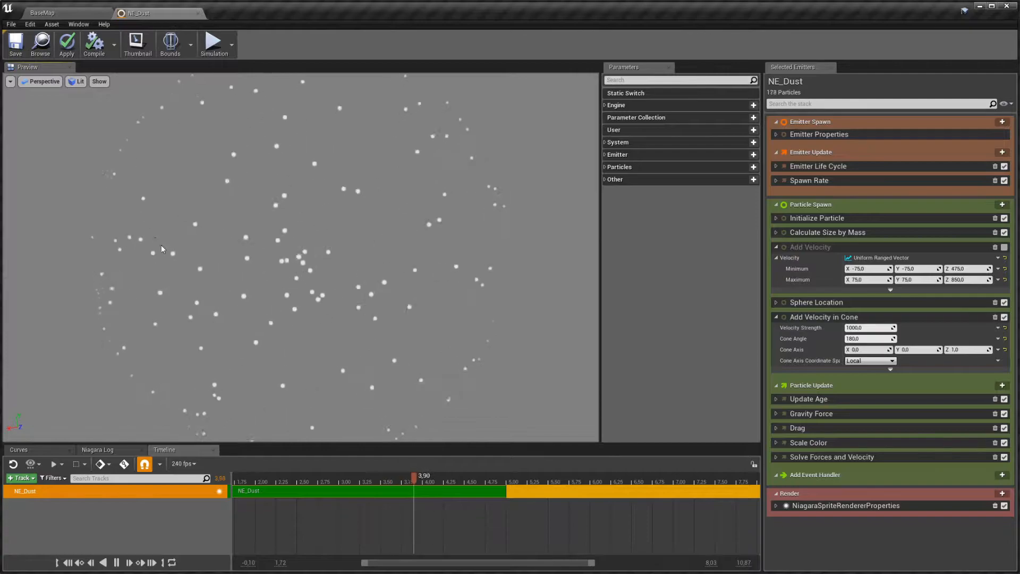
pyautogui.moveTo(339, 351); pyautogui.dragTo(350, 268)
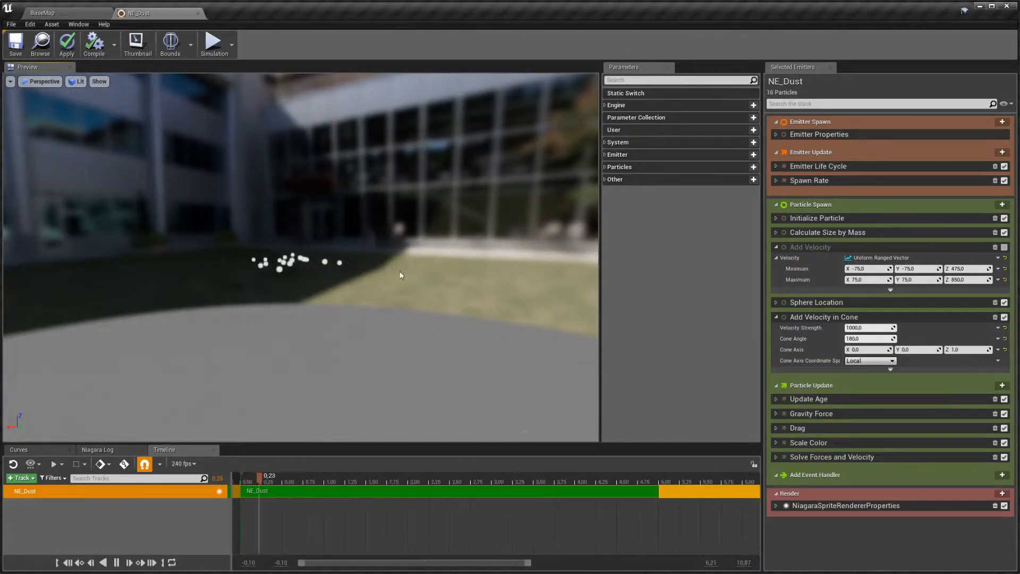
# Step: Delete the Gravity Force module and the disabled Add Velocity module from the emitter
pyautogui.click(1005, 414)
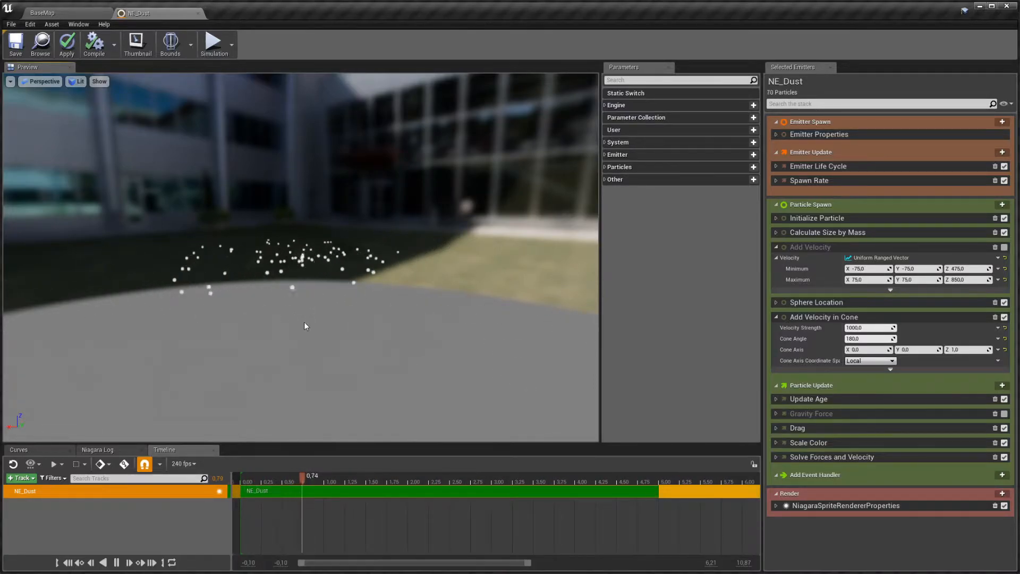
pyautogui.click(996, 413)
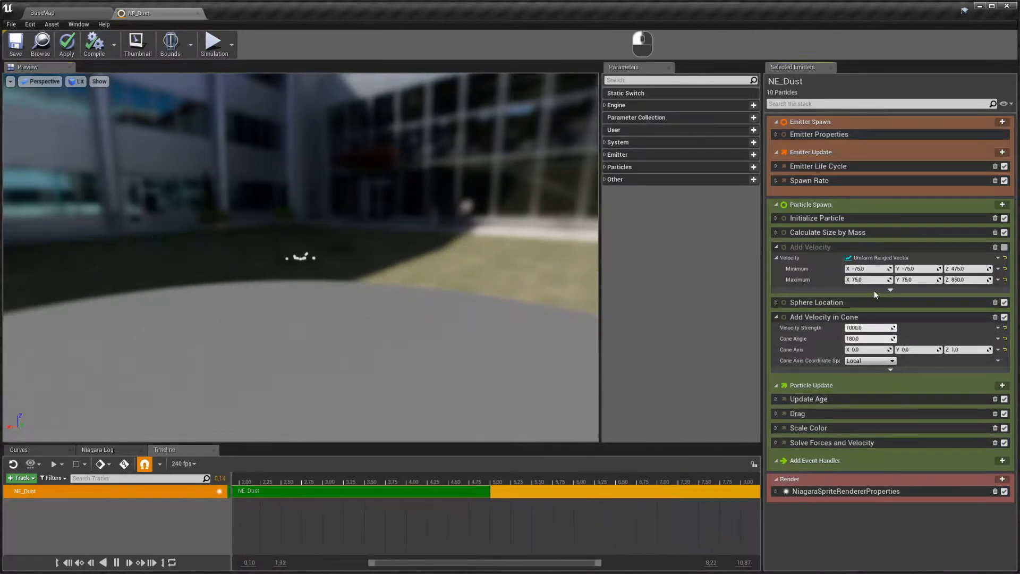
pyautogui.click(996, 248)
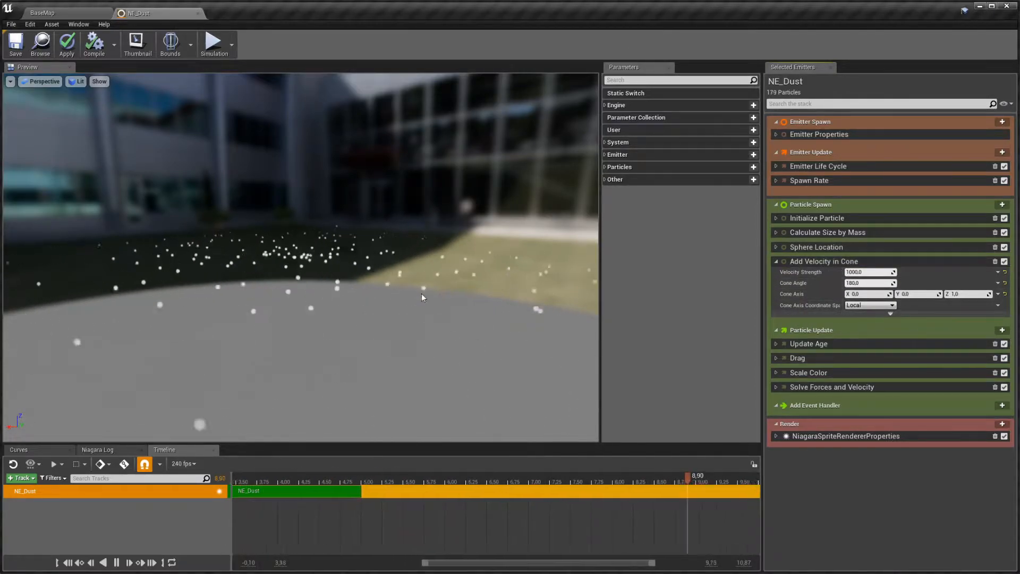
# Step: Drive the Cone Angle with a Uniform Ranged Float, using a minimum of 160 and a maximum of 210
pyautogui.moveTo(422, 293); pyautogui.dragTo(430, 260)
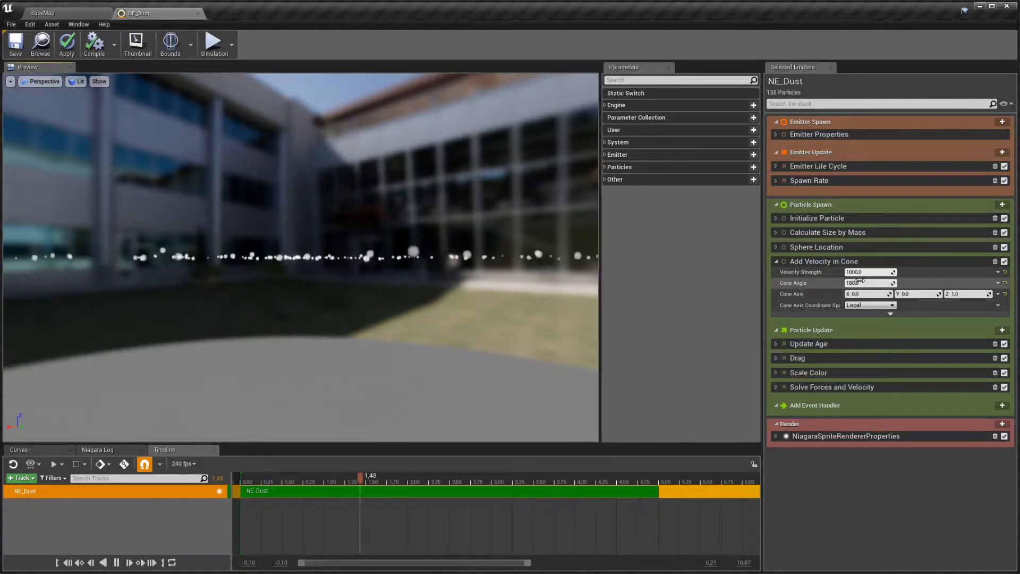
pyautogui.click(998, 284)
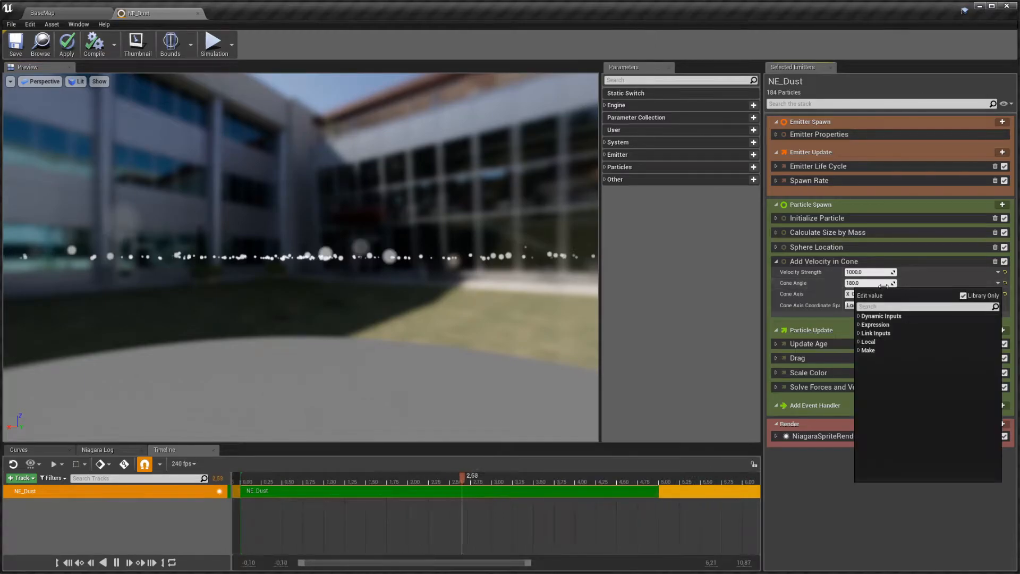
pyautogui.click(866, 316)
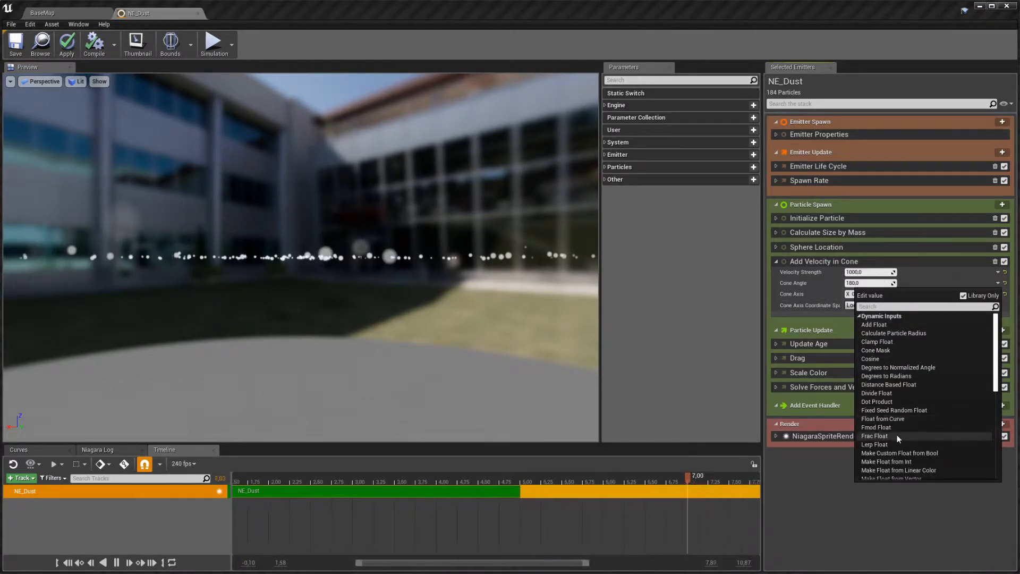
pyautogui.click(861, 317)
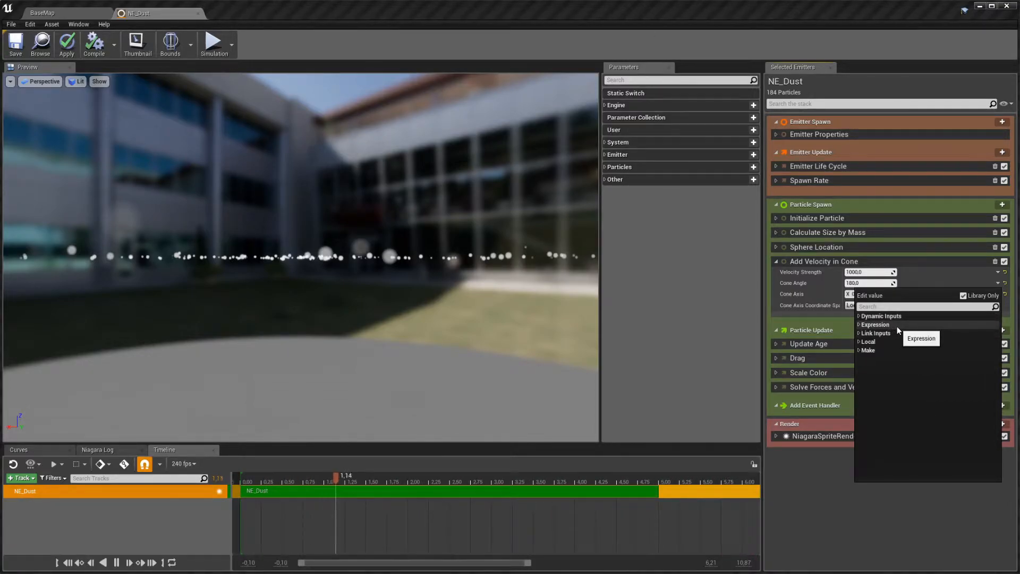
pyautogui.click(901, 306)
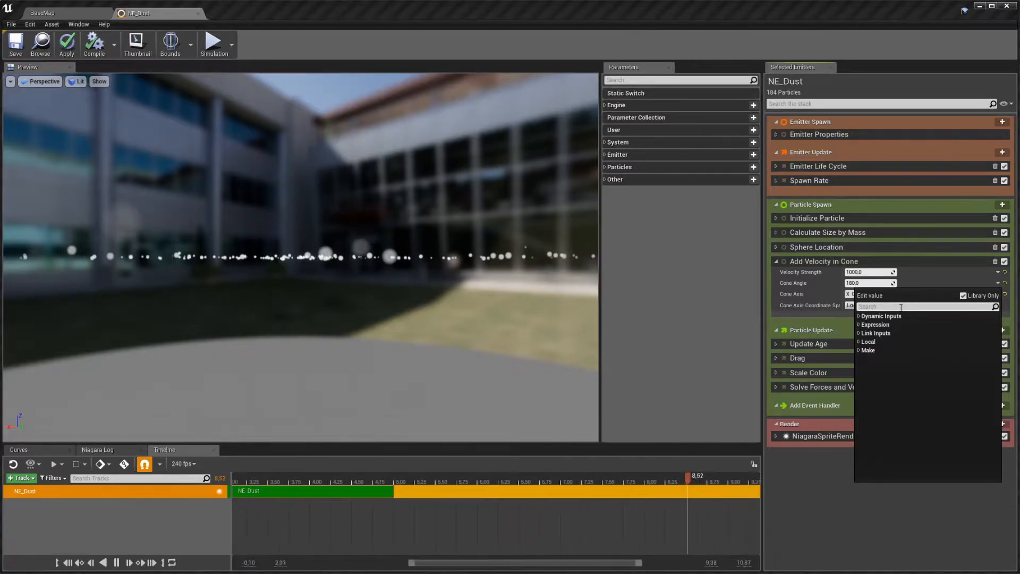
pyautogui.write('ran')
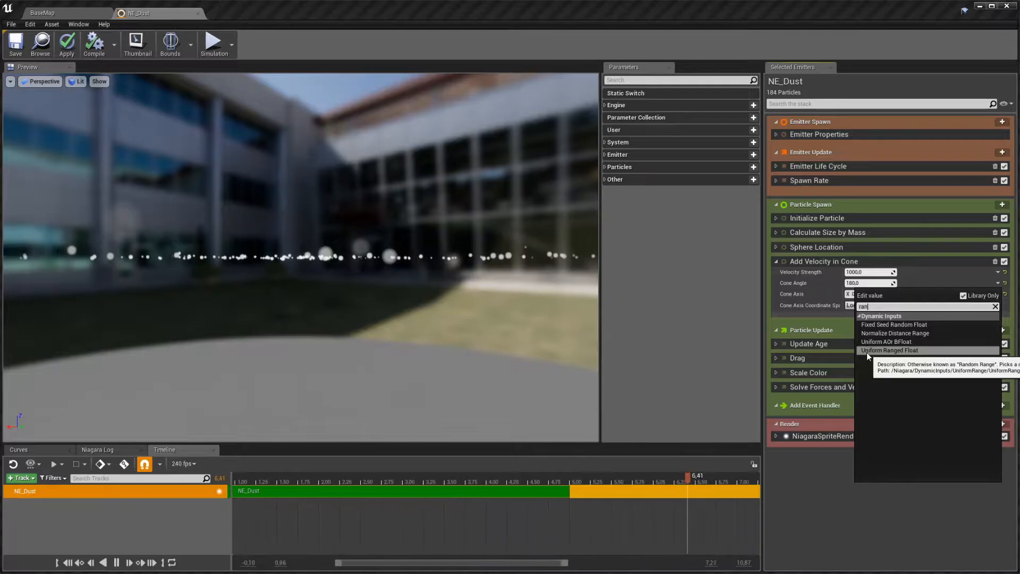
pyautogui.click(905, 352)
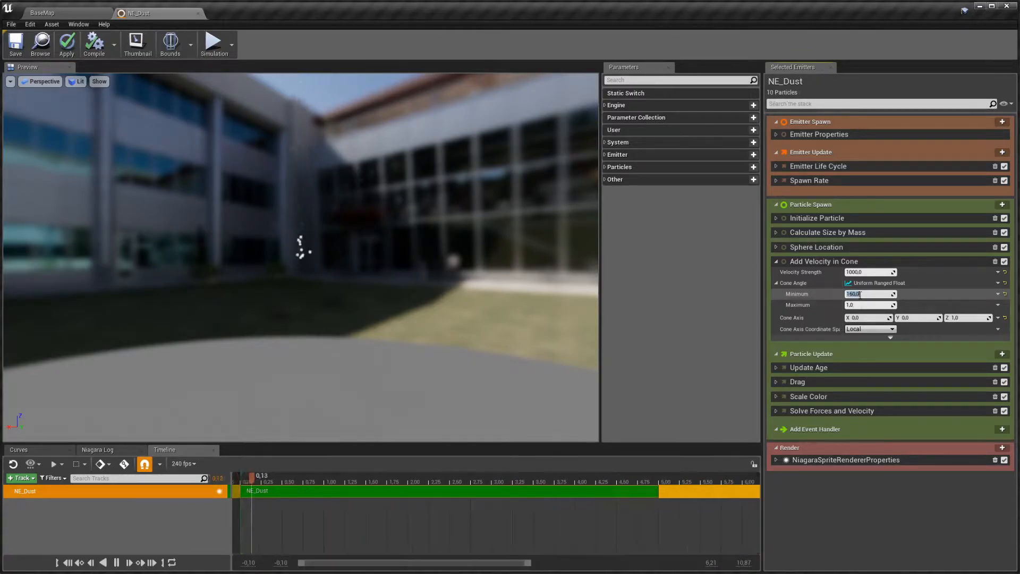
pyautogui.click(862, 305)
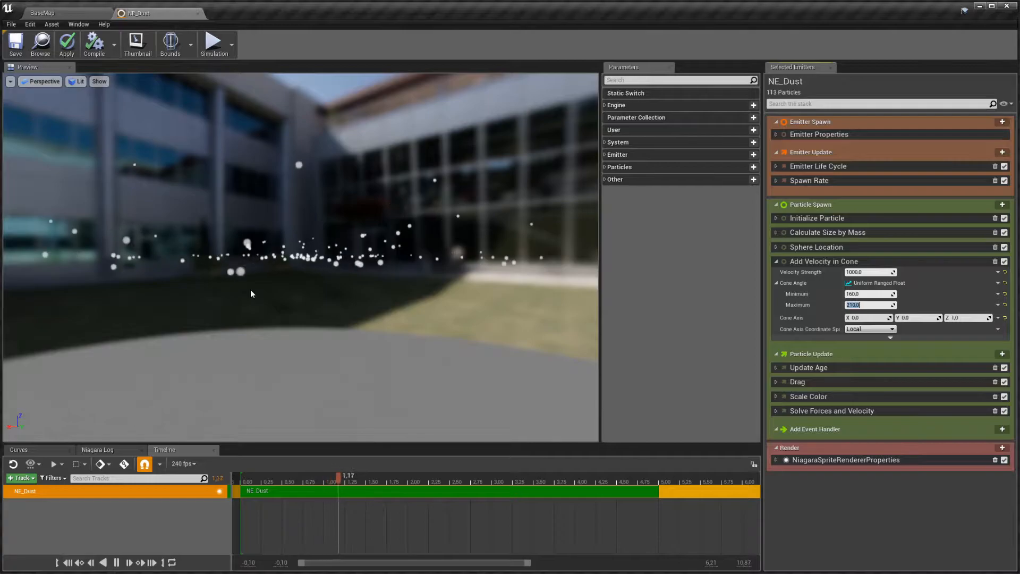
# Step: Check the particle spread from a higher angle and set the Drag module's drag value to 0.75
pyautogui.moveTo(250, 289); pyautogui.dragTo(347, 248)
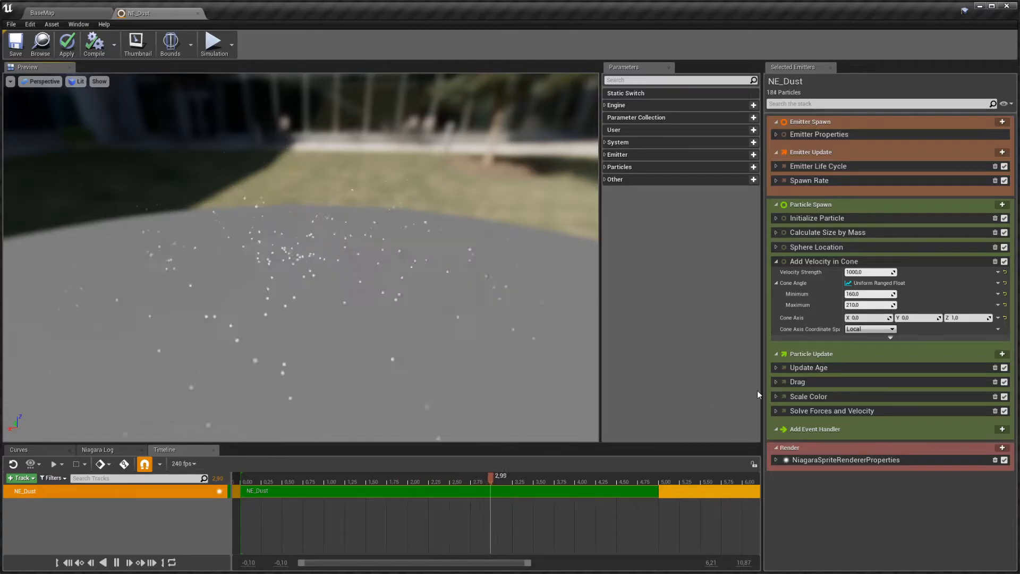
pyautogui.click(777, 382)
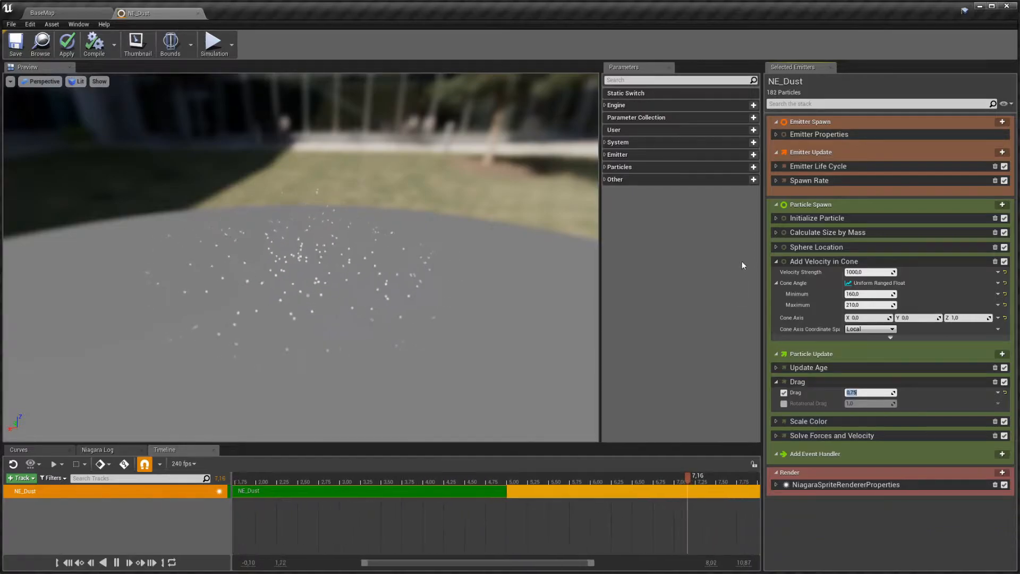
# Step: Drive the Sprite Size in Initialize Particle with a Vector 2D From Float whose value is a Uniform Ranged Float
pyautogui.click(776, 219)
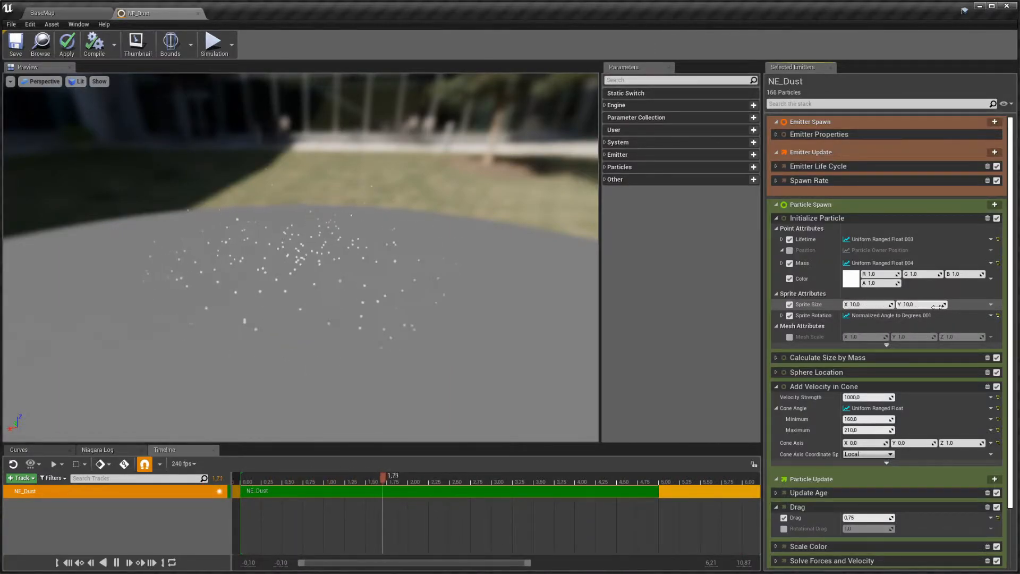
pyautogui.click(992, 305)
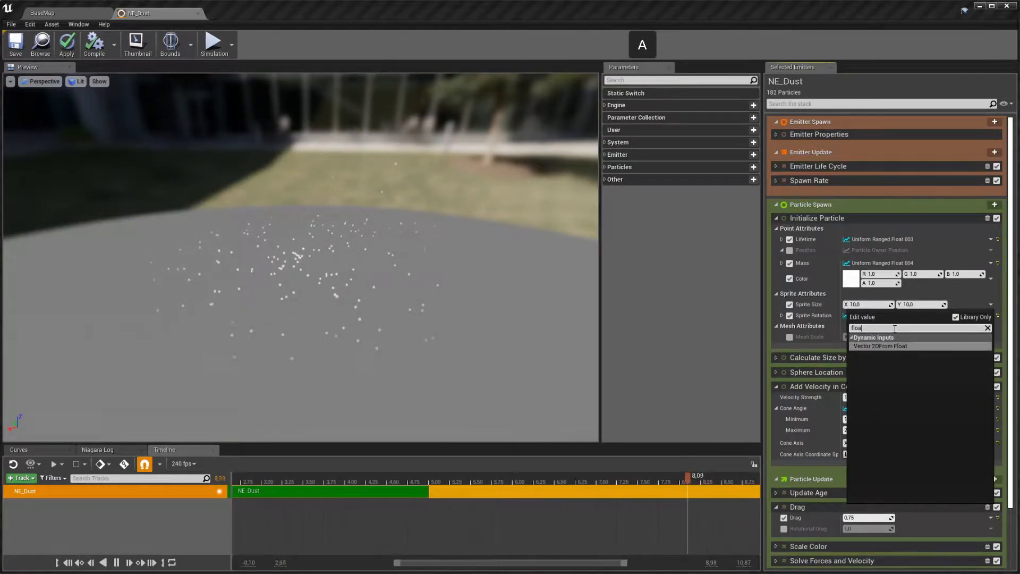
pyautogui.click(874, 346)
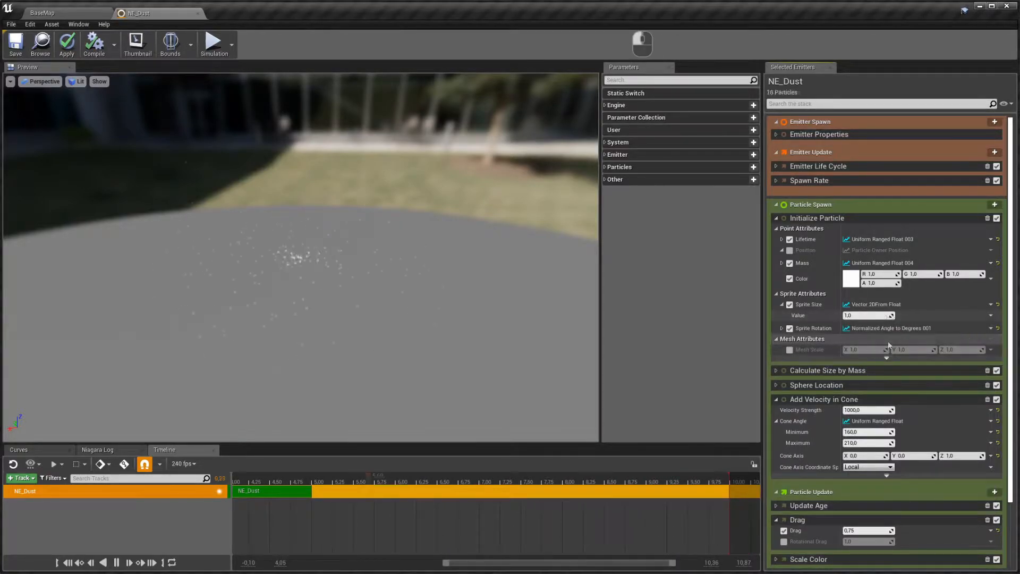
pyautogui.click(991, 315)
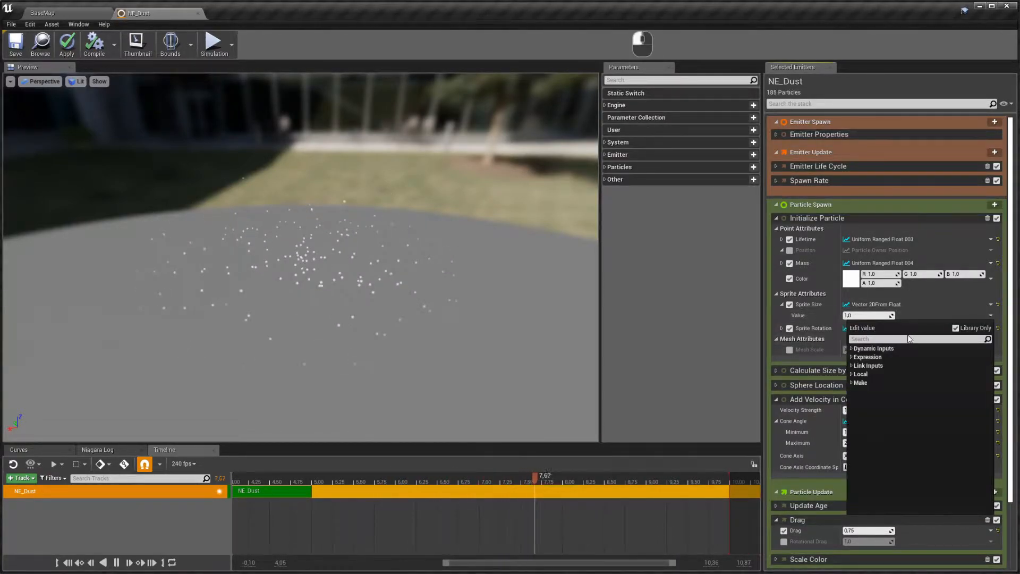
pyautogui.write('rand')
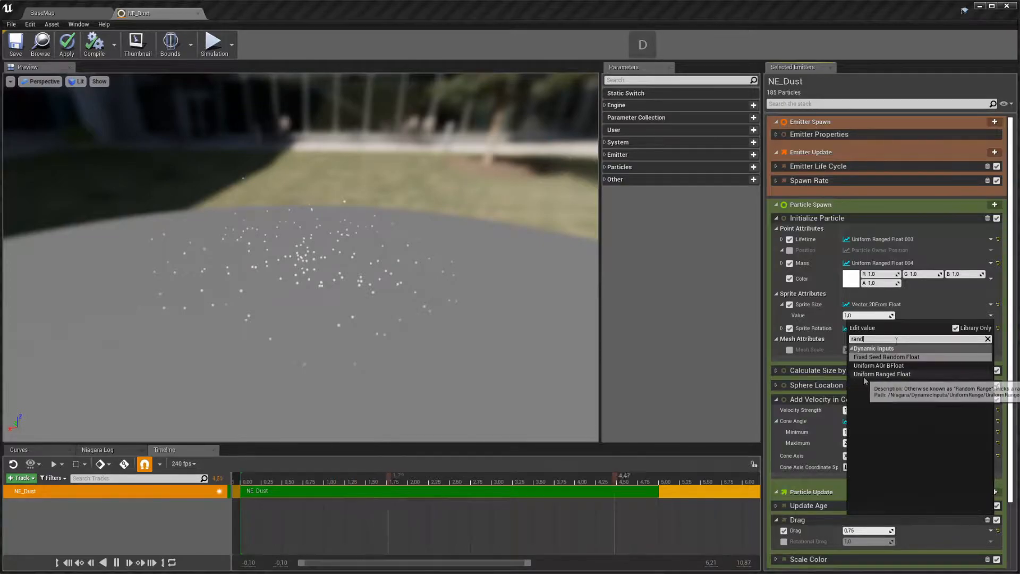
pyautogui.click(884, 374)
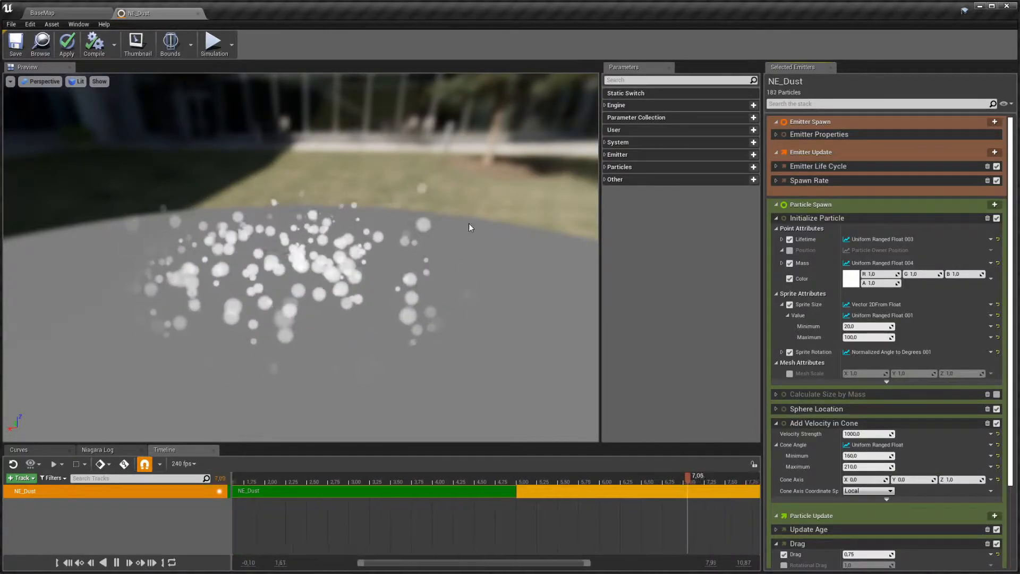
# Step: Delete the Calculate Size by Mass module and set the sprite size range to a minimum of 200 and a maximum of 500
pyautogui.click(988, 396)
pyautogui.click(867, 327)
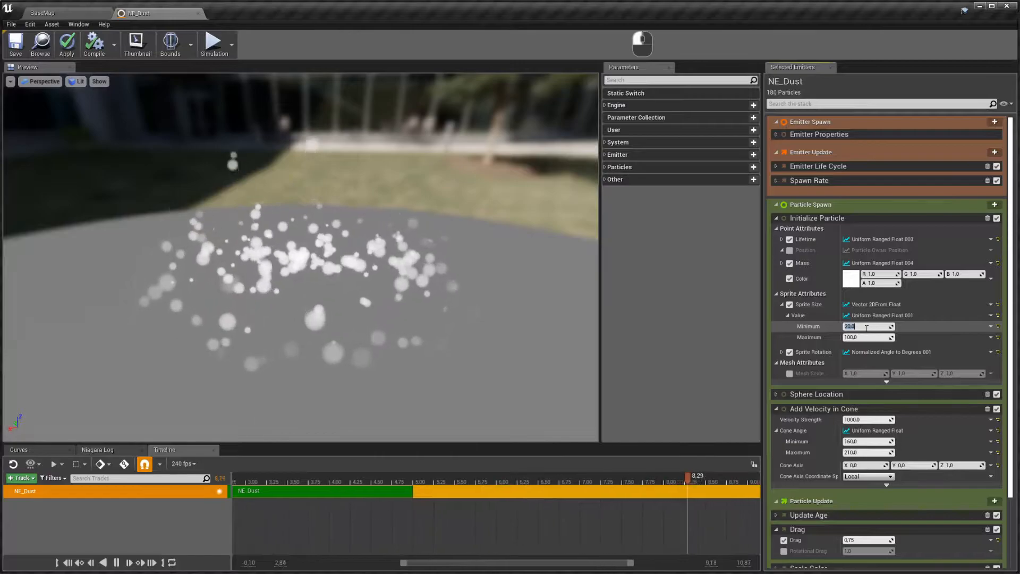
pyautogui.write('200')
pyautogui.press('Tab')
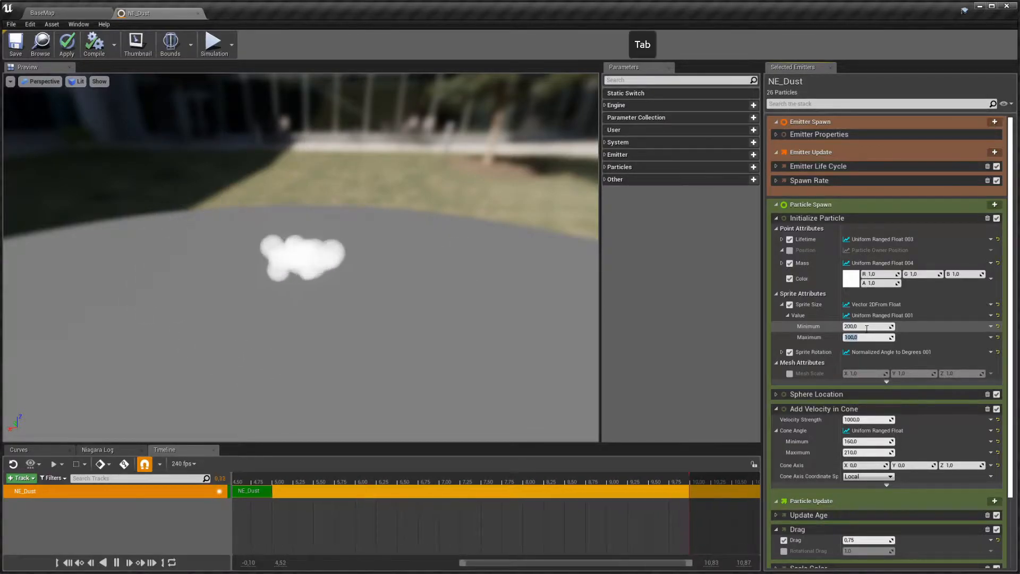
pyautogui.write('500')
pyautogui.press('Return')
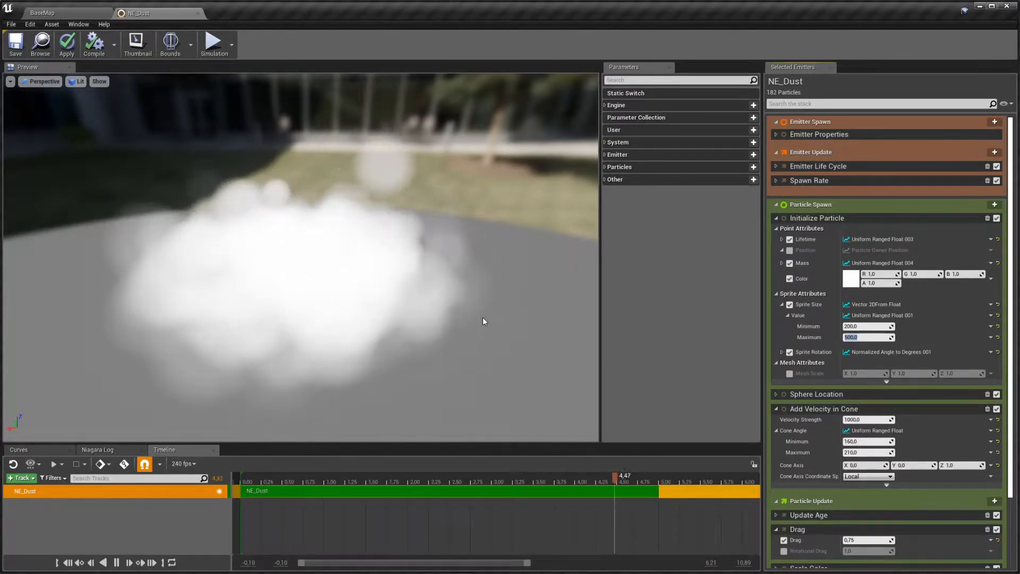
# Step: Assign the M_cloud_lit_w_shadows material to the emitter's sprite renderer
pyautogui.scroll(-3, 898, 314)
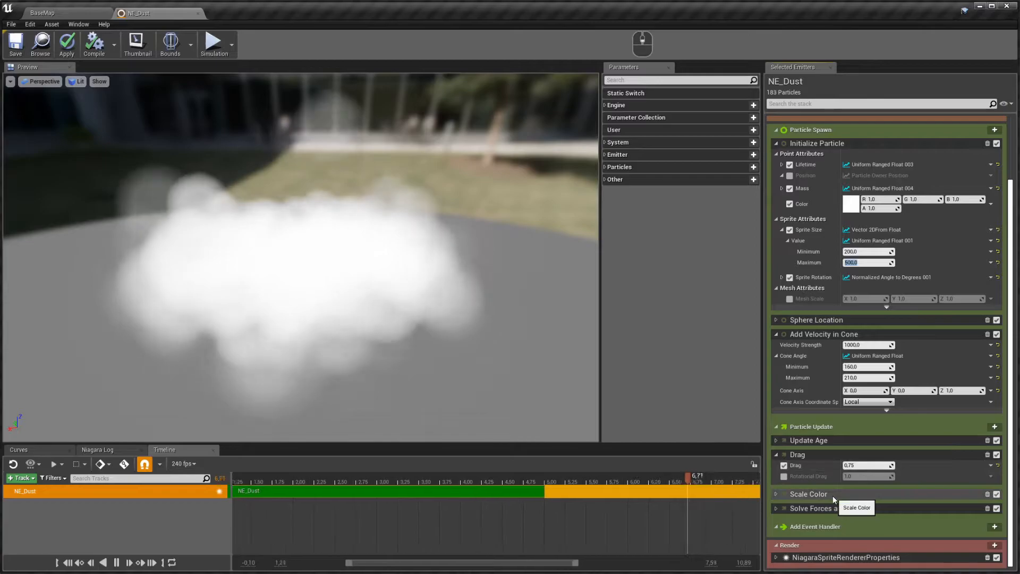
pyautogui.click(776, 557)
pyautogui.scroll(-12, 885, 449)
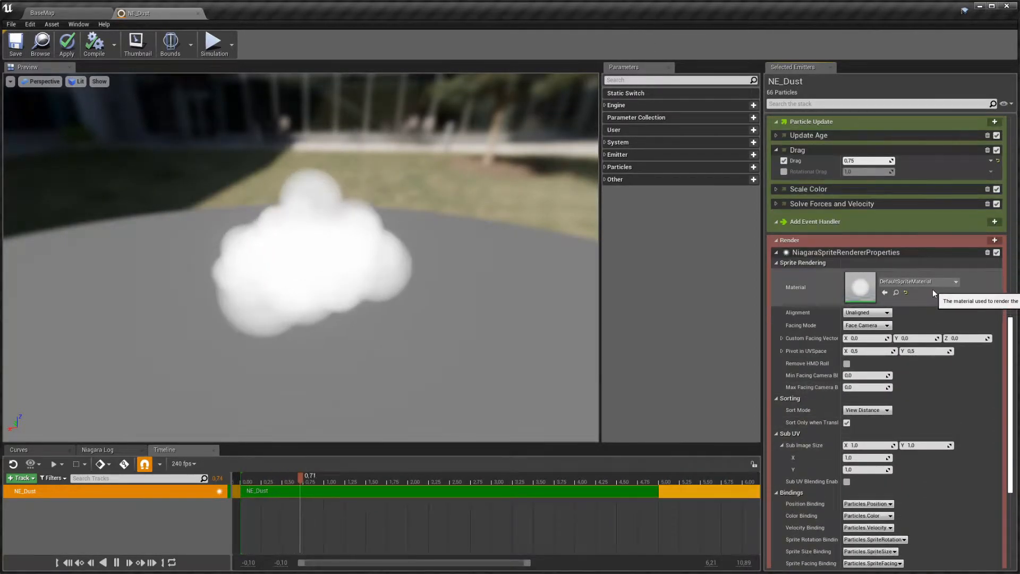
pyautogui.click(936, 283)
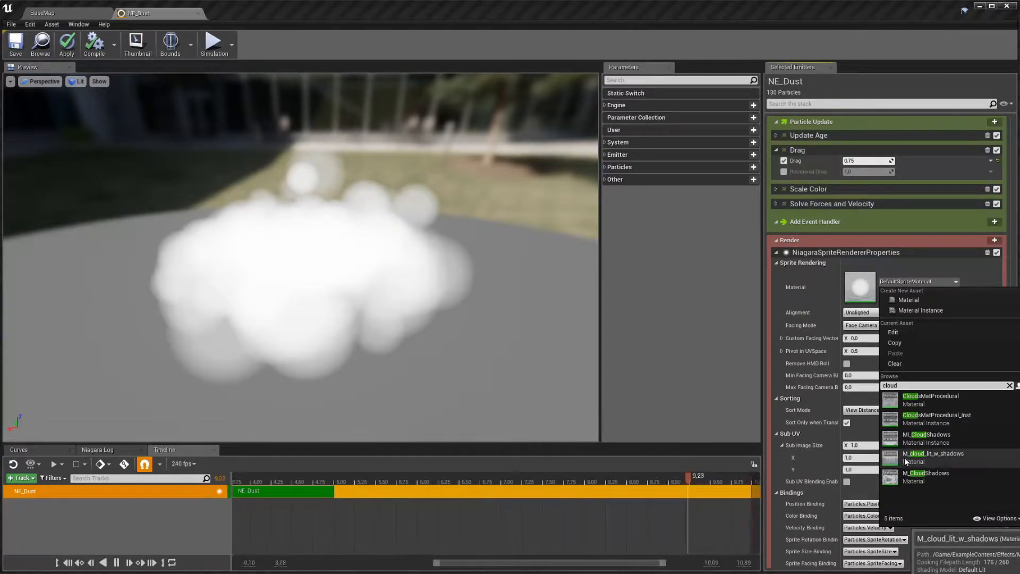
pyautogui.click(895, 455)
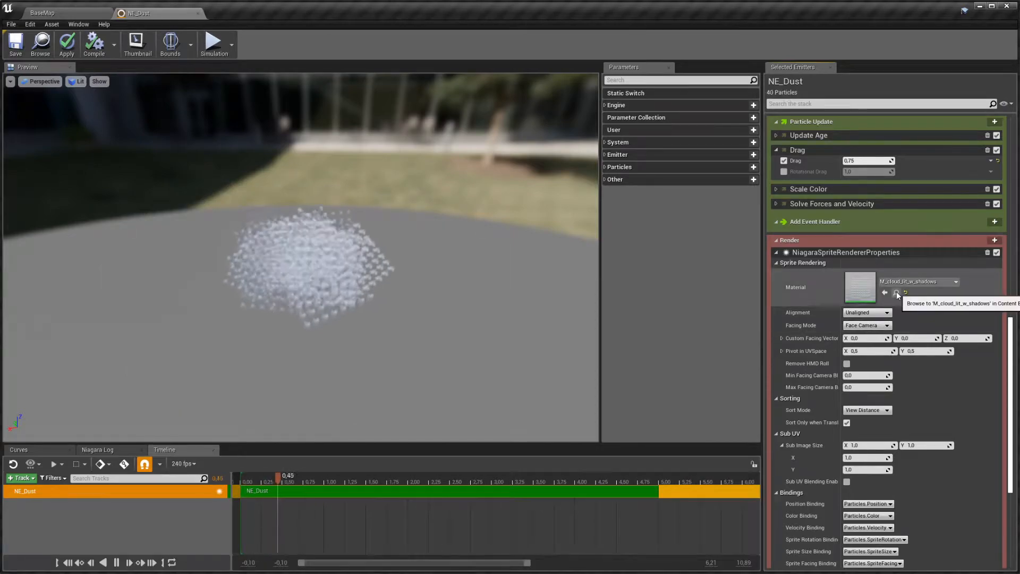
# Step: Locate the M_cloud_lit_w_shadows material among the project assets, inspect its graph and preview, and close it again
pyautogui.click(897, 291)
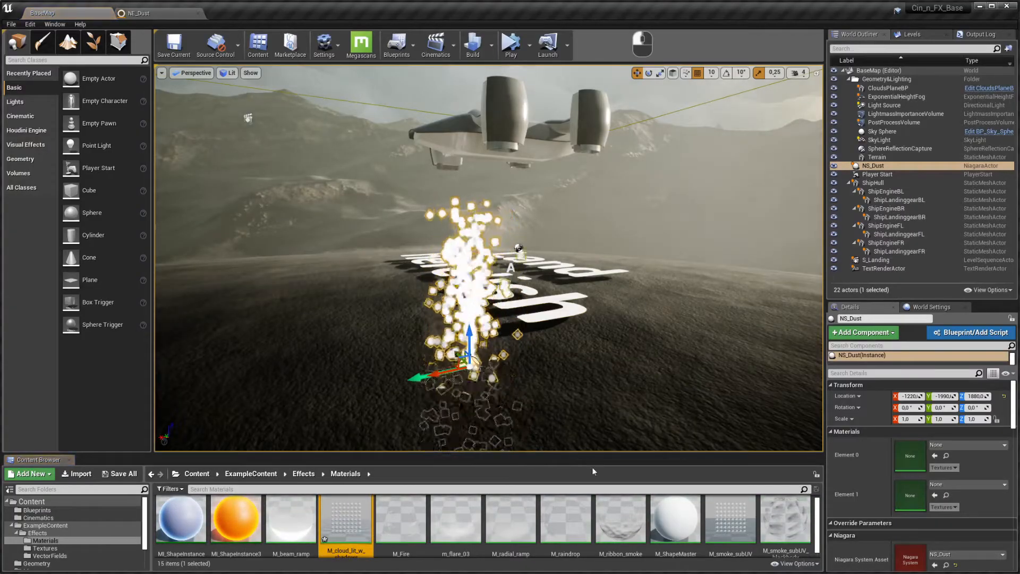
pyautogui.doubleClick(346, 526)
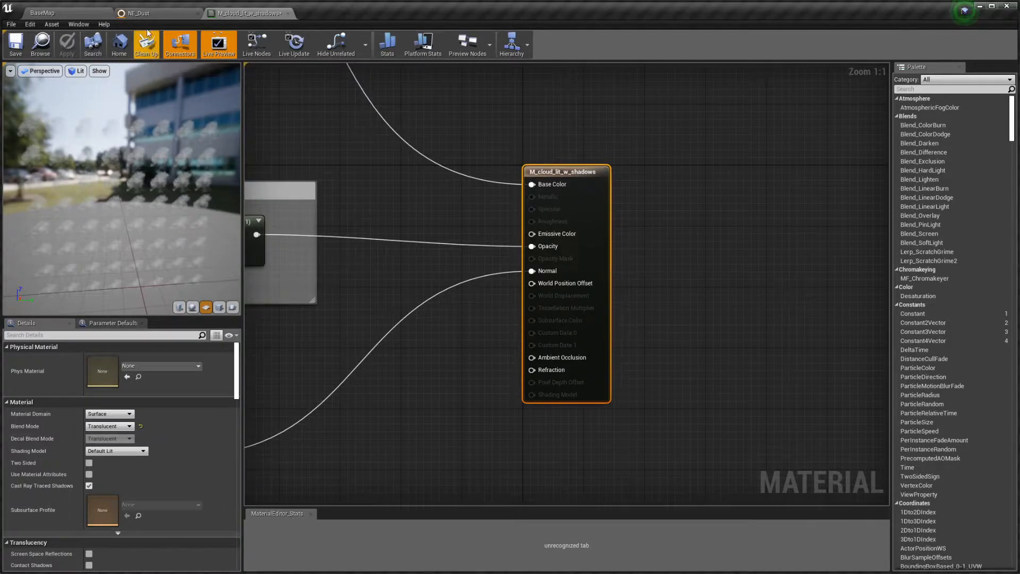
pyautogui.click(159, 14)
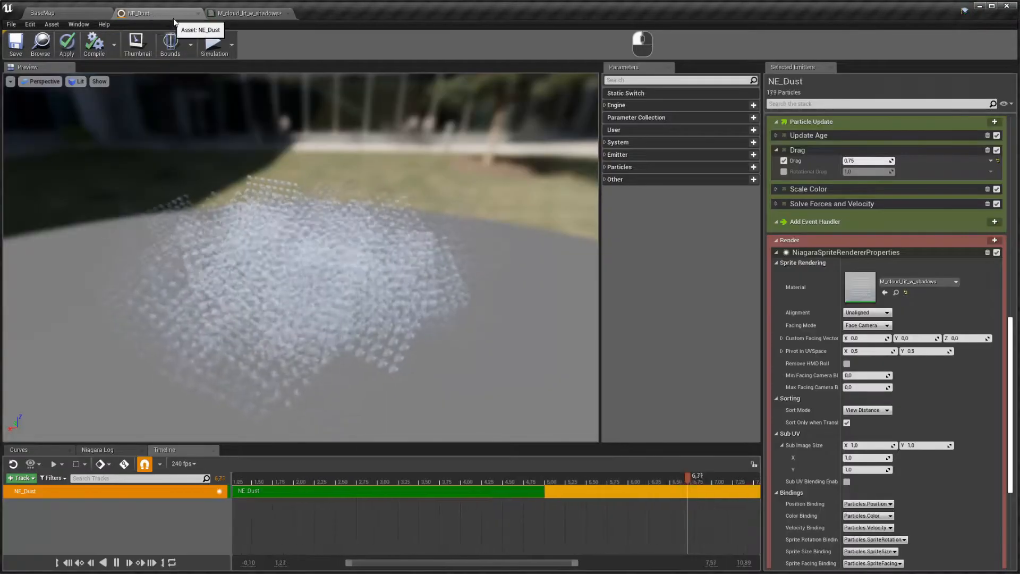
pyautogui.click(288, 13)
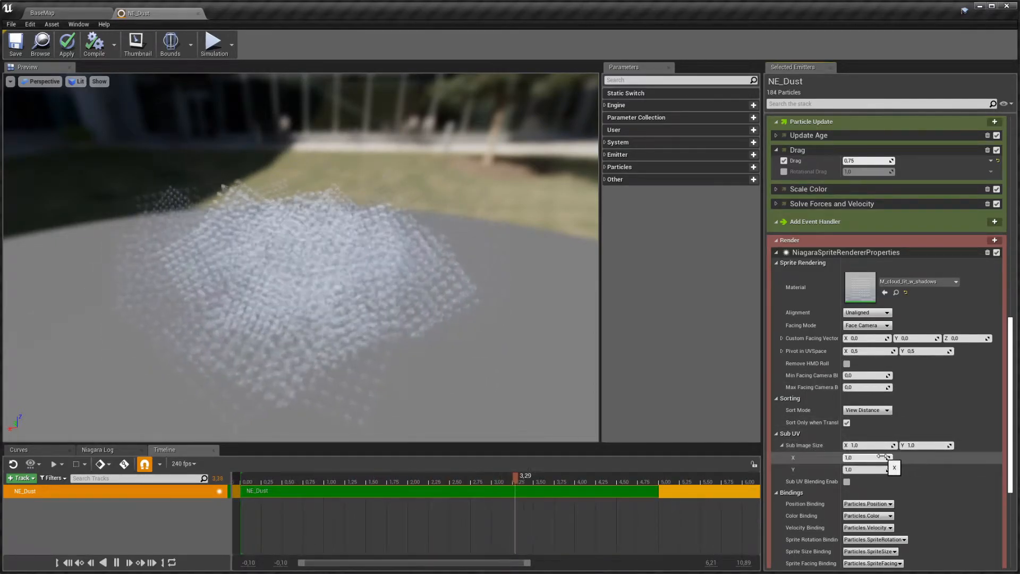
# Step: Set the sprite renderer's Sub Image Size to 8 in X and 8 in Y
pyautogui.click(865, 445)
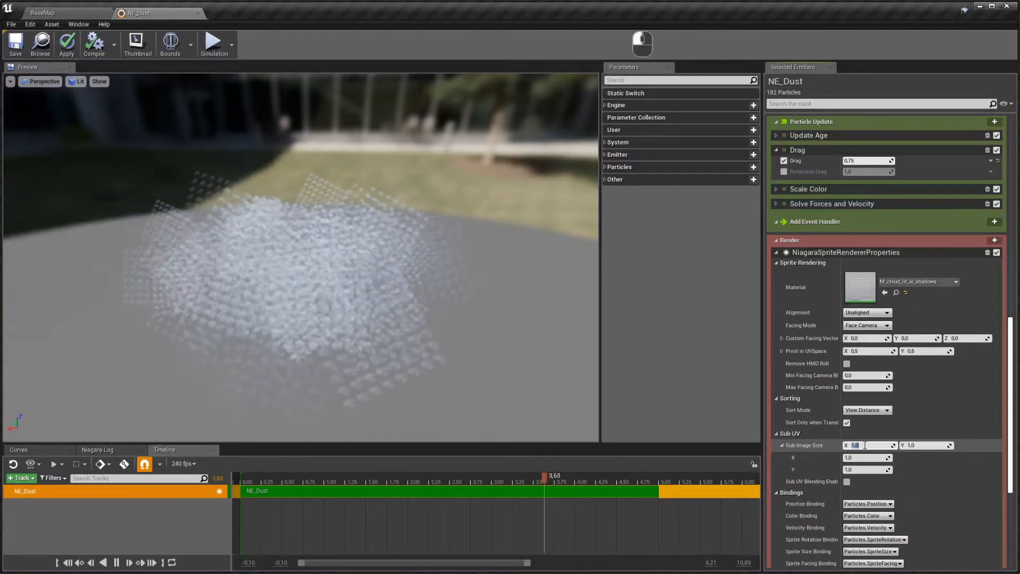
pyautogui.write('8')
pyautogui.press('Tab')
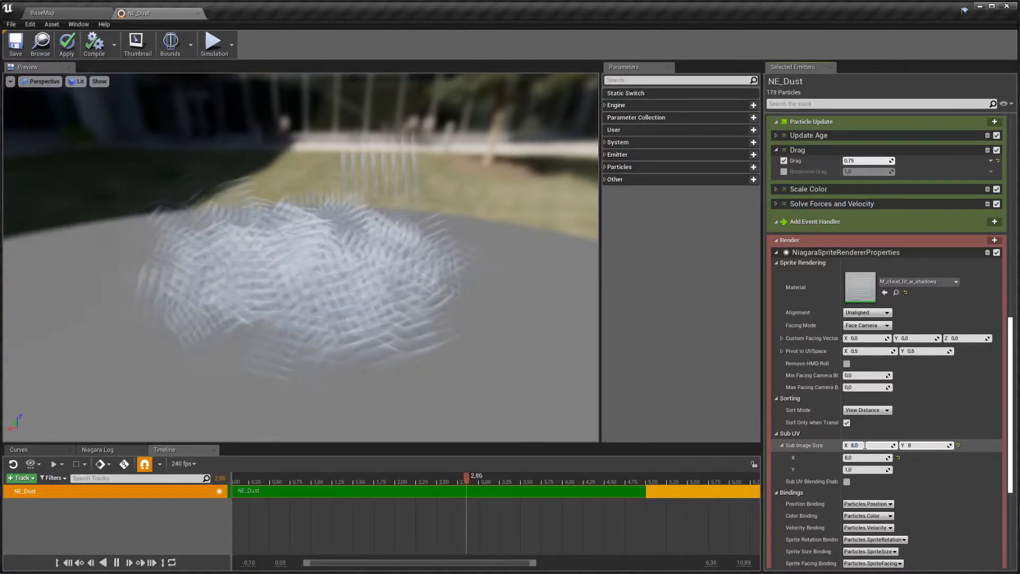
pyautogui.write('8')
pyautogui.press('Return')
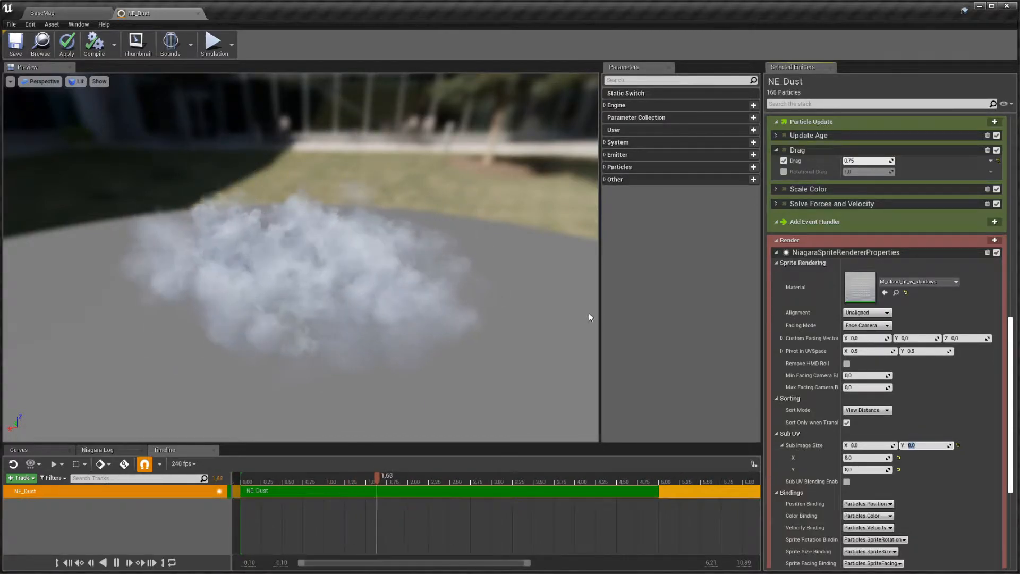
# Step: Add a Sub UVAnimation module to Particle Update and set its number of frames to 64
pyautogui.scroll(2, 955, 351)
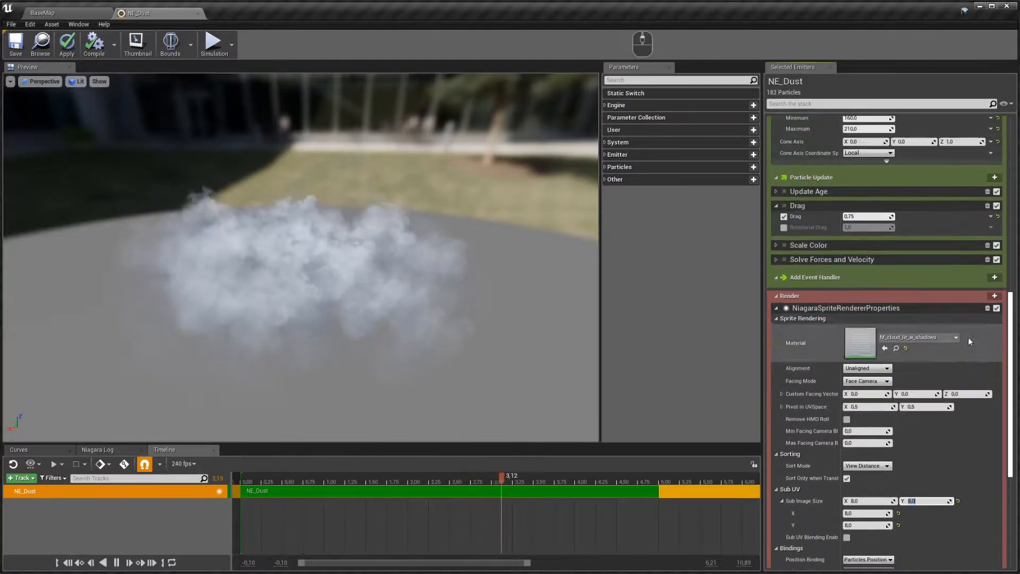
pyautogui.click(995, 178)
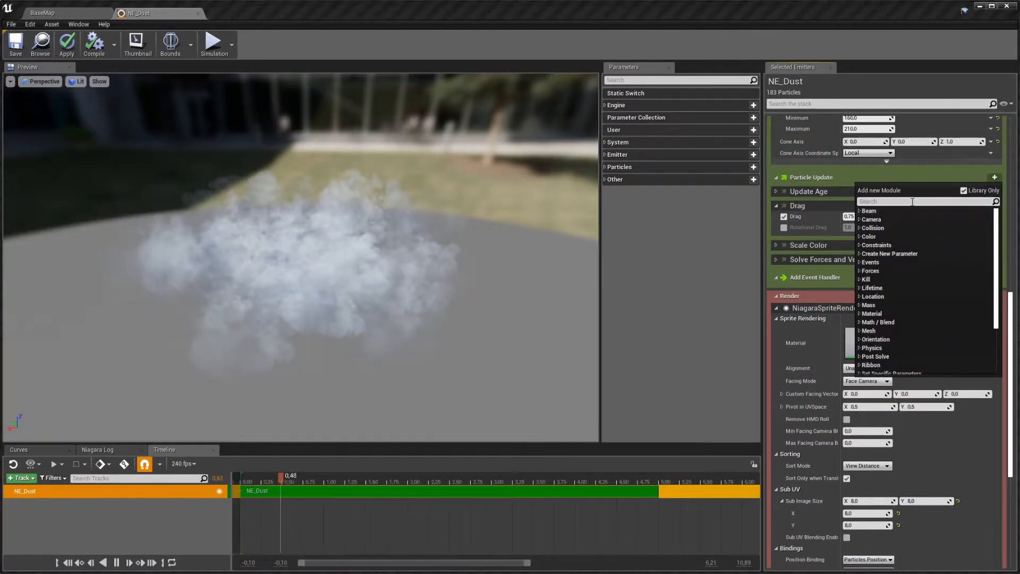
pyautogui.write('anim')
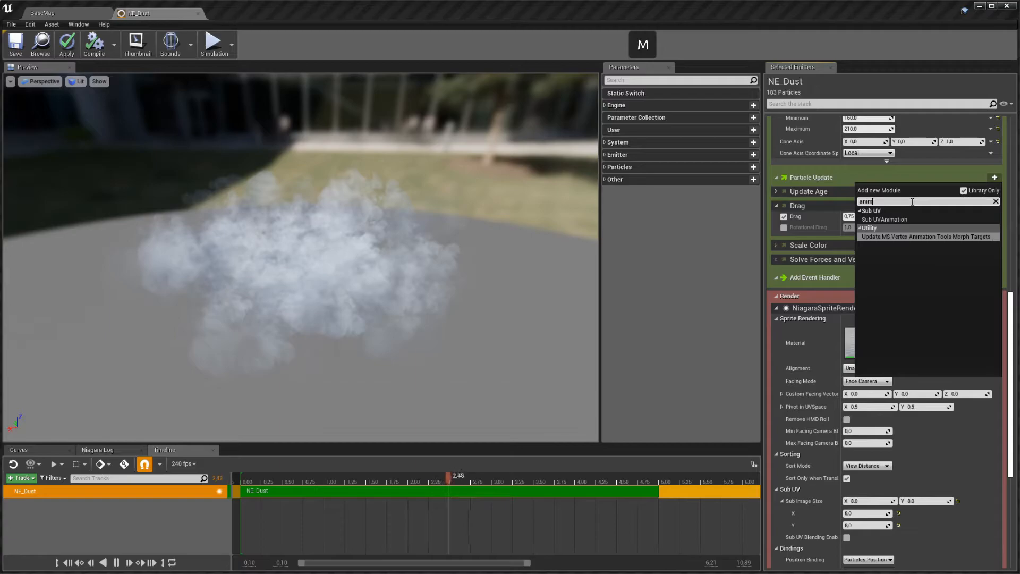
pyautogui.click(884, 220)
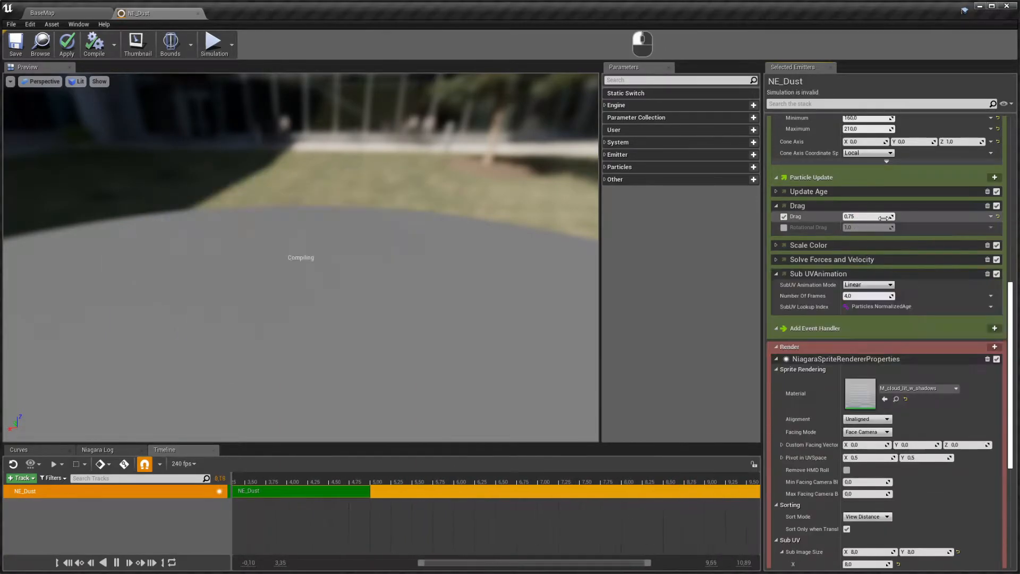
pyautogui.click(857, 297)
pyautogui.write('64')
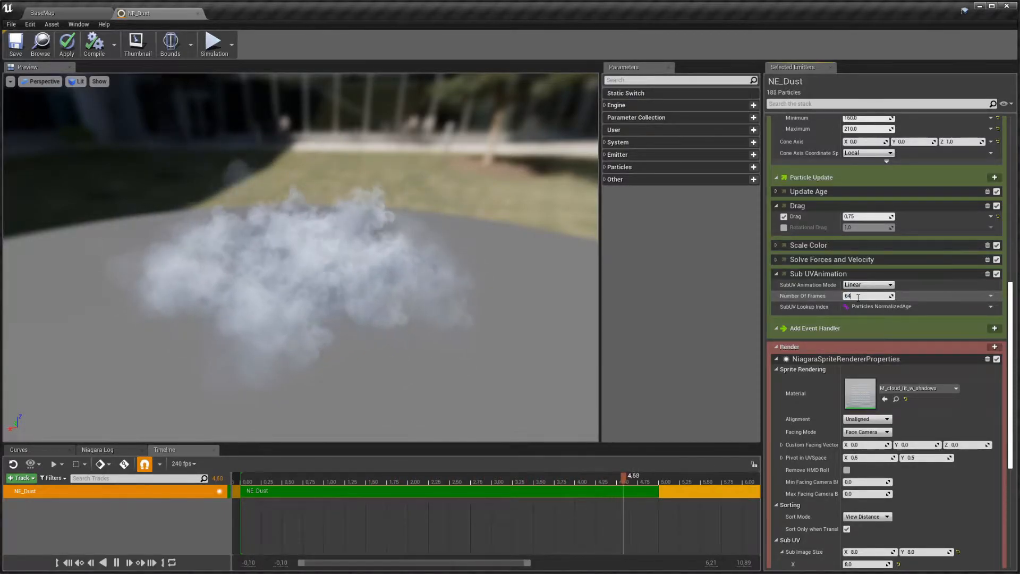
pyautogui.press('Return')
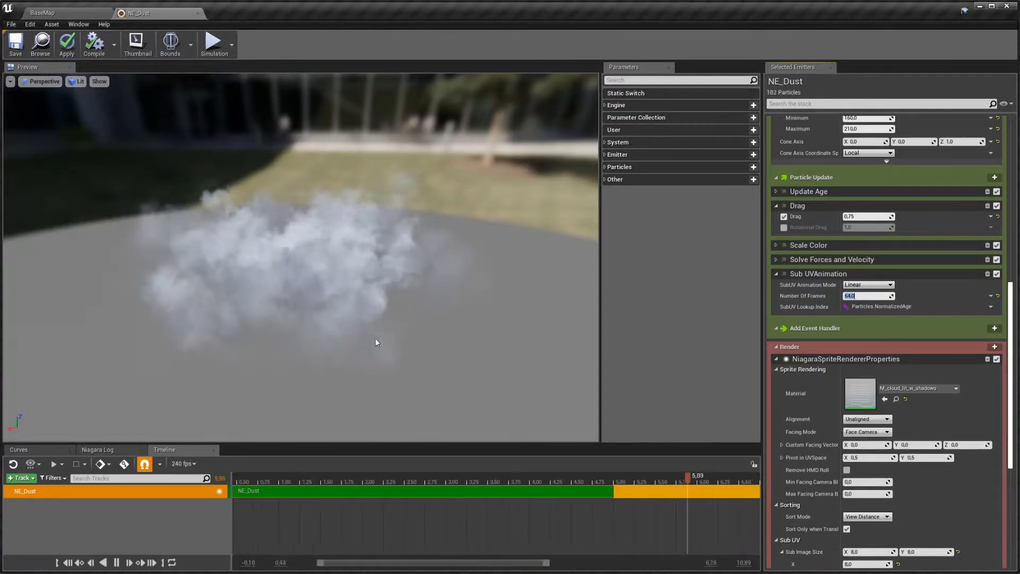
# Step: Enable Sub UV blending on the sprite renderer, apply the emitter changes and check the dust beneath the spaceship in the BaseMap level
pyautogui.scroll(-1, 902, 404)
pyautogui.scroll(-2, 901, 400)
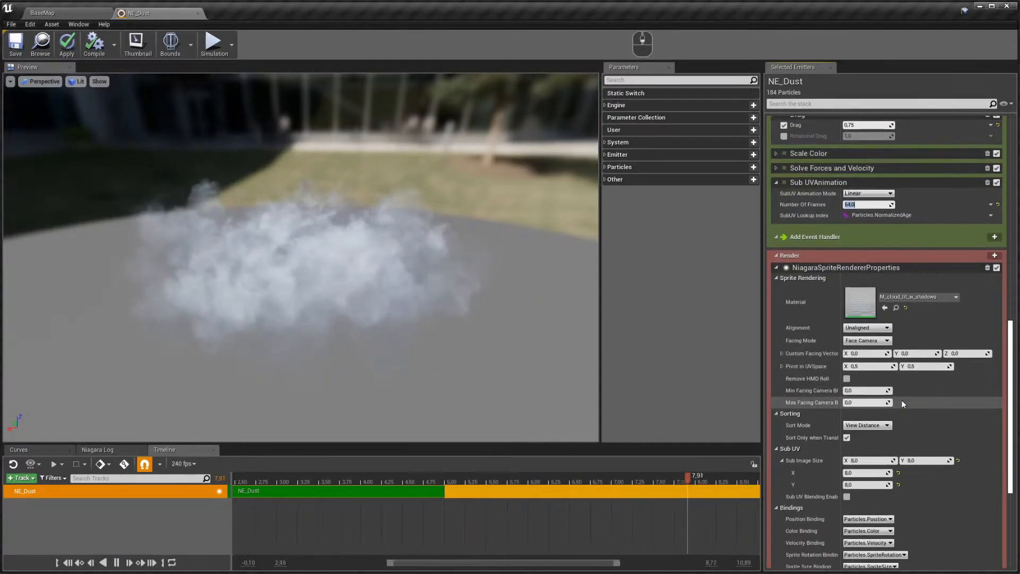
pyautogui.click(847, 497)
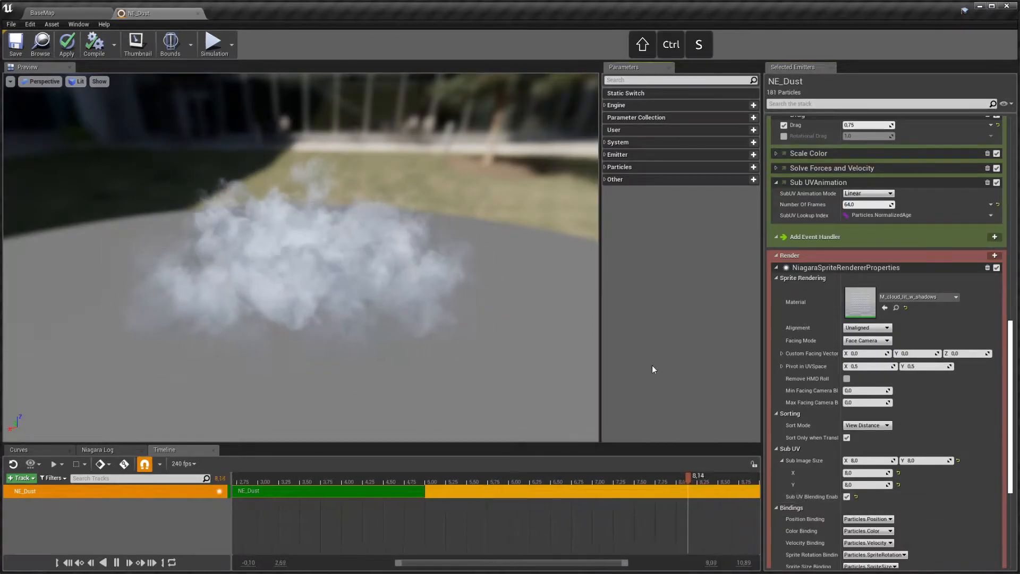
pyautogui.click(66, 42)
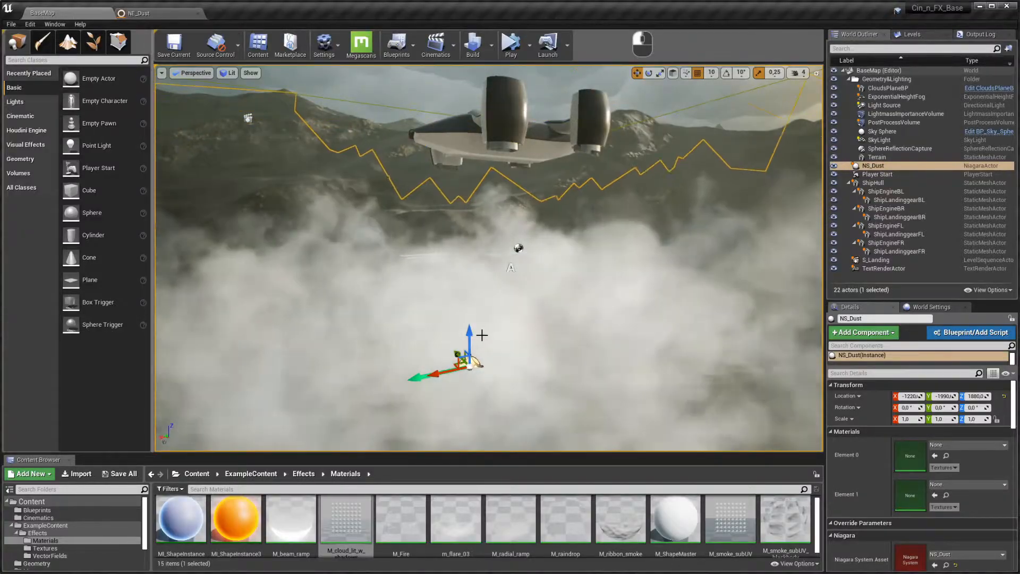
pyautogui.moveTo(517, 254); pyautogui.dragTo(227, 239, button='right')
pyautogui.press('w')
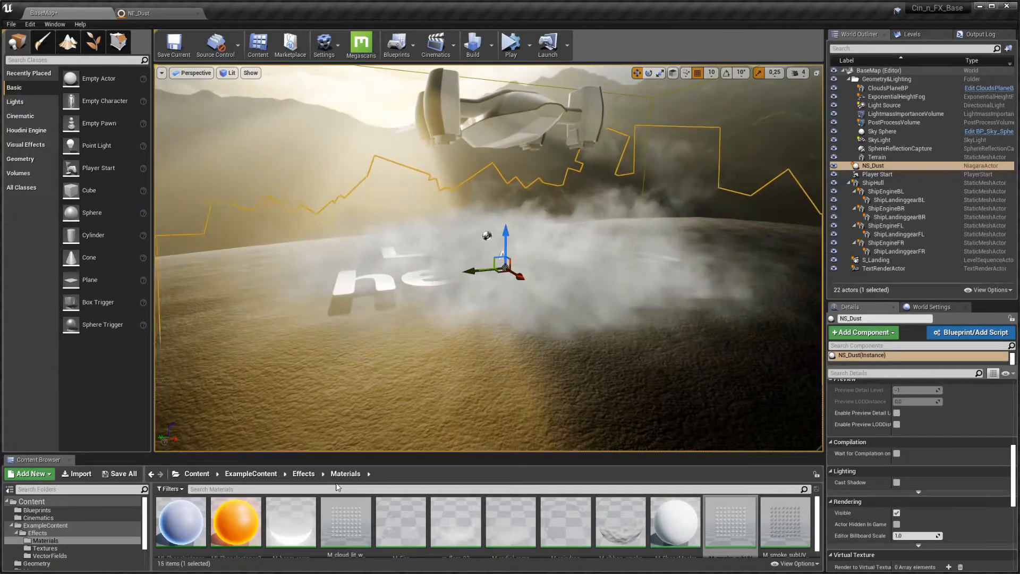
# Step: Insert a Depth Fade node between the Clamp node and the Opacity input of the M_cloud_lit_w_shadows material, and save the material
pyautogui.doubleClick(348, 528)
pyautogui.rightClick(568, 286)
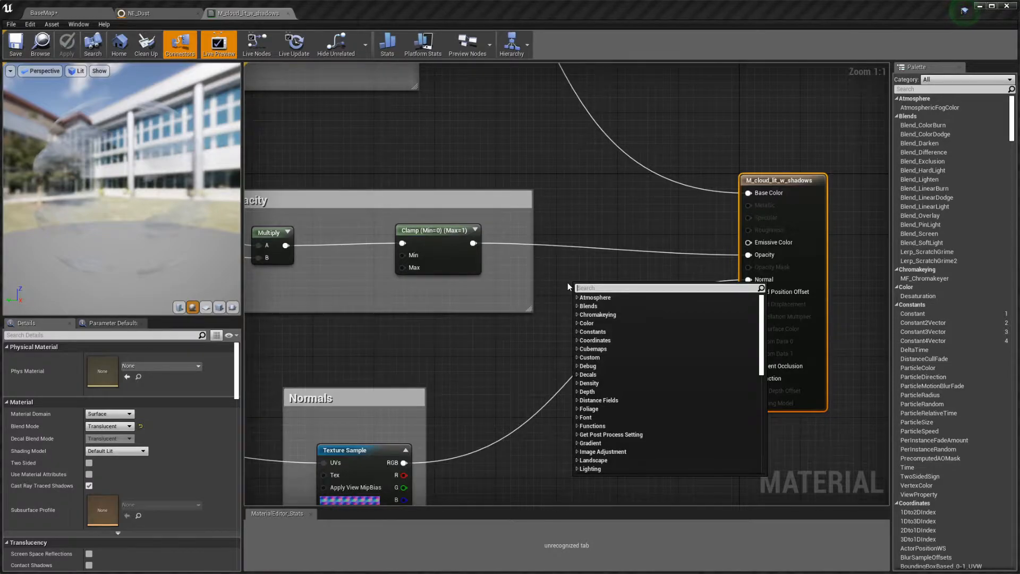
pyautogui.write('fade')
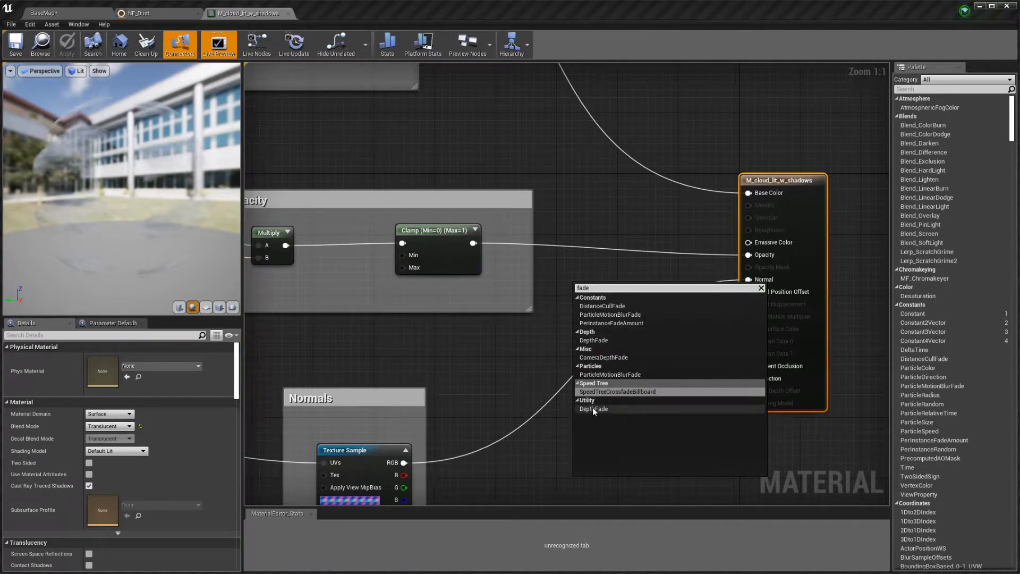
pyautogui.click(594, 409)
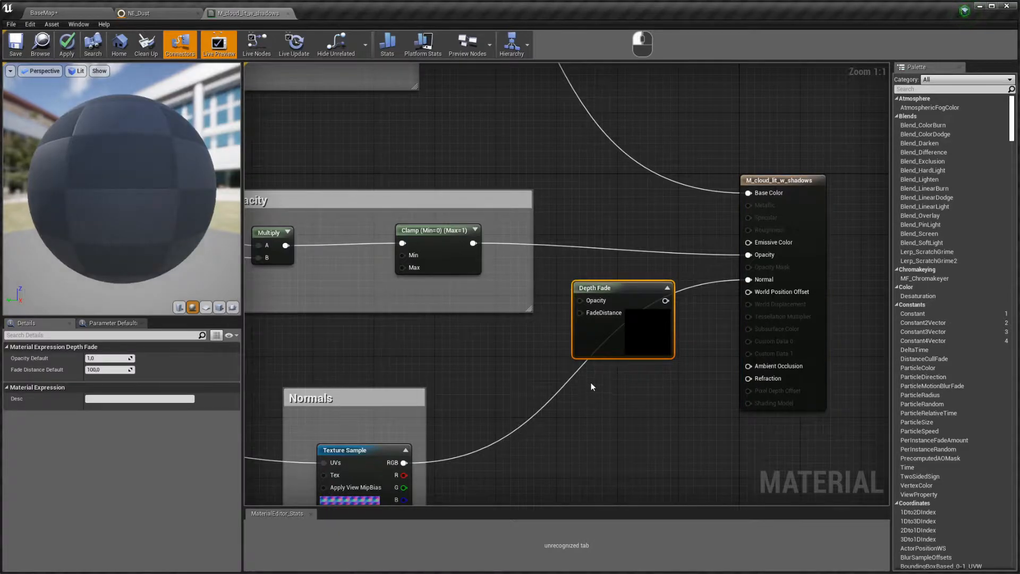
pyautogui.keyDown('ctrl'); pyautogui.moveTo(473, 243); pyautogui.dragTo(666, 302); pyautogui.keyUp('ctrl')
pyautogui.moveTo(473, 243); pyautogui.dragTo(614, 251)
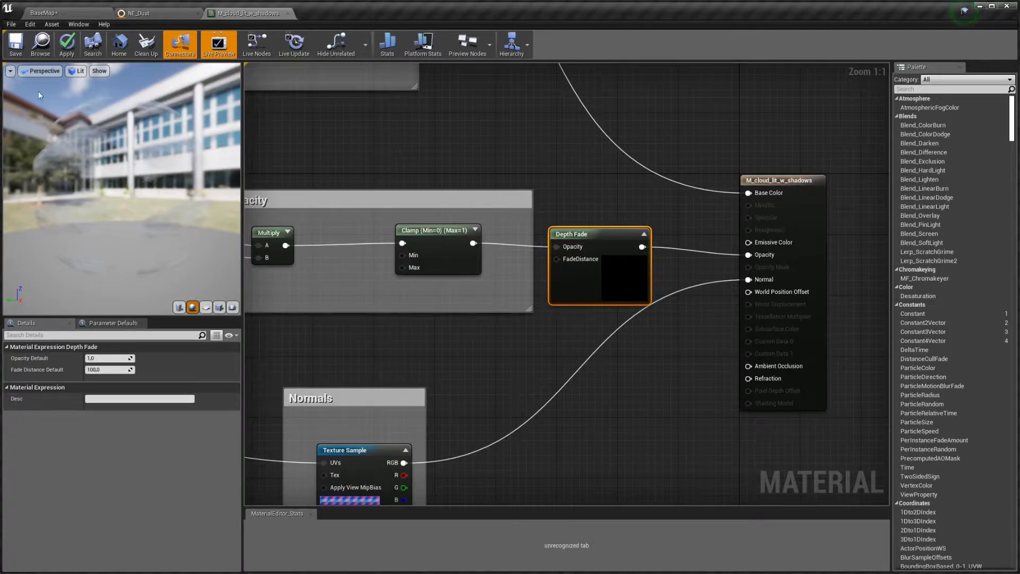
pyautogui.click(15, 44)
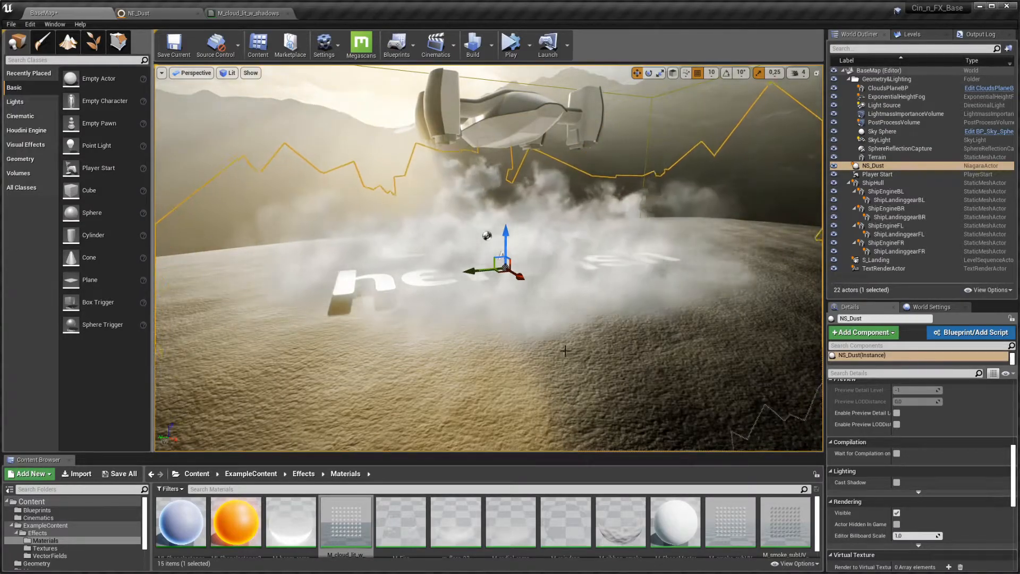
# Step: Save the BaseMap level and close the M_cloud_lit_w_shadows and NE_Dust editors
pyautogui.hotkey('ctrl', 's')
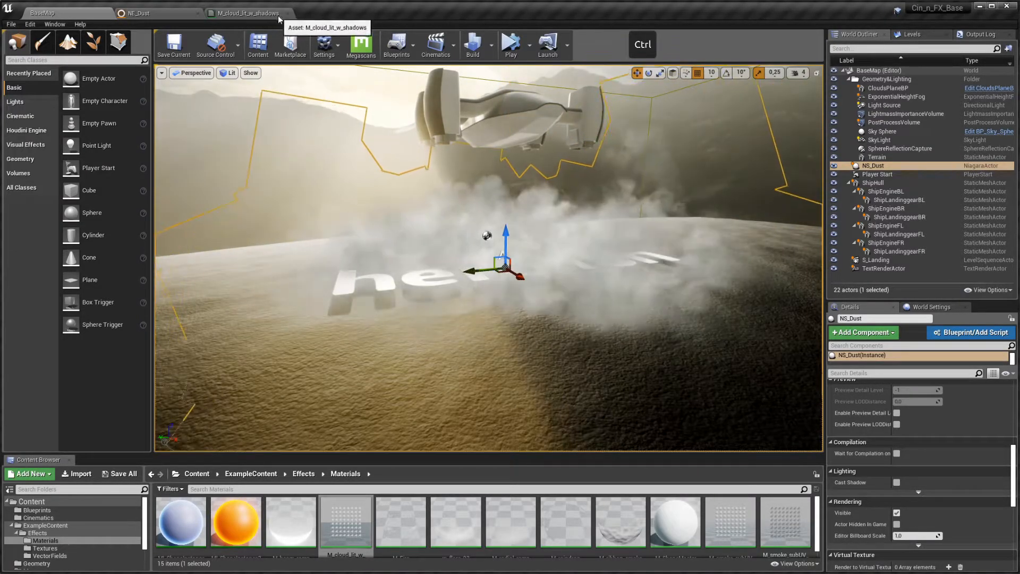
pyautogui.click(288, 14)
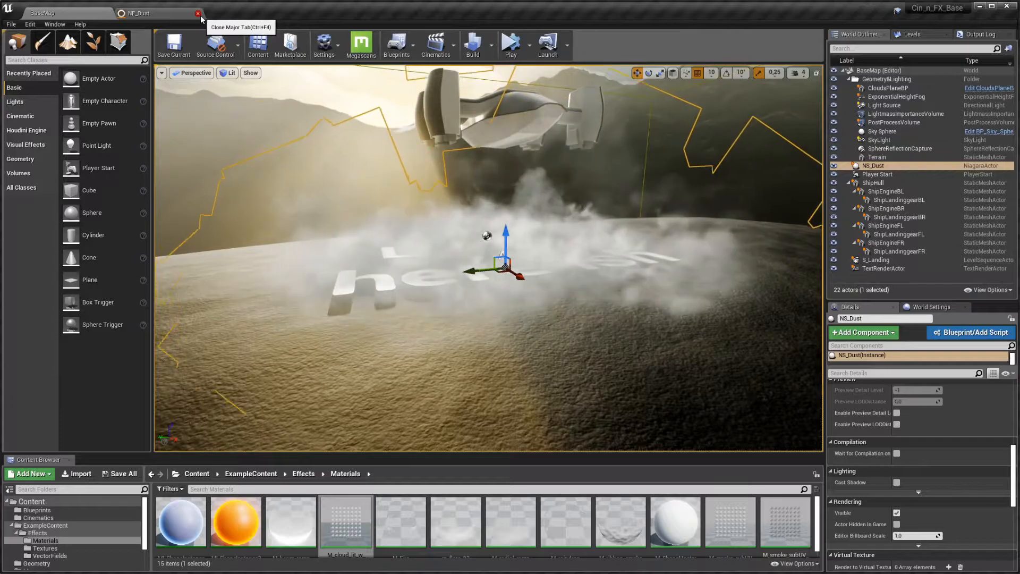
pyautogui.click(198, 13)
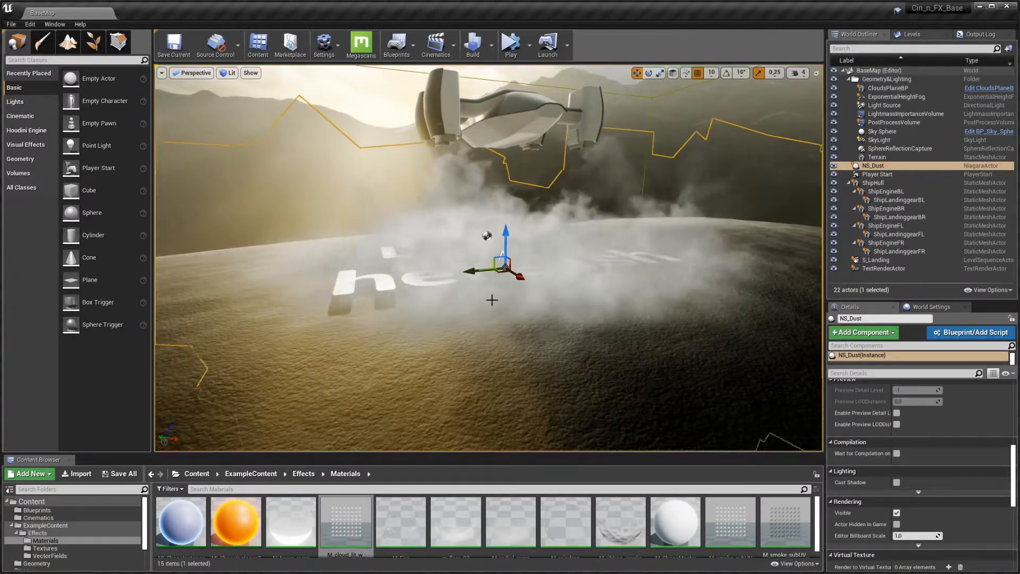
pyautogui.press('a')
pyautogui.press('s')
pyautogui.moveTo(493, 301)
pyautogui.mouseDown(button='right')
pyautogui.moveTo(547, 361)
pyautogui.moveTo(508, 294)
pyautogui.mouseUp(button='right')
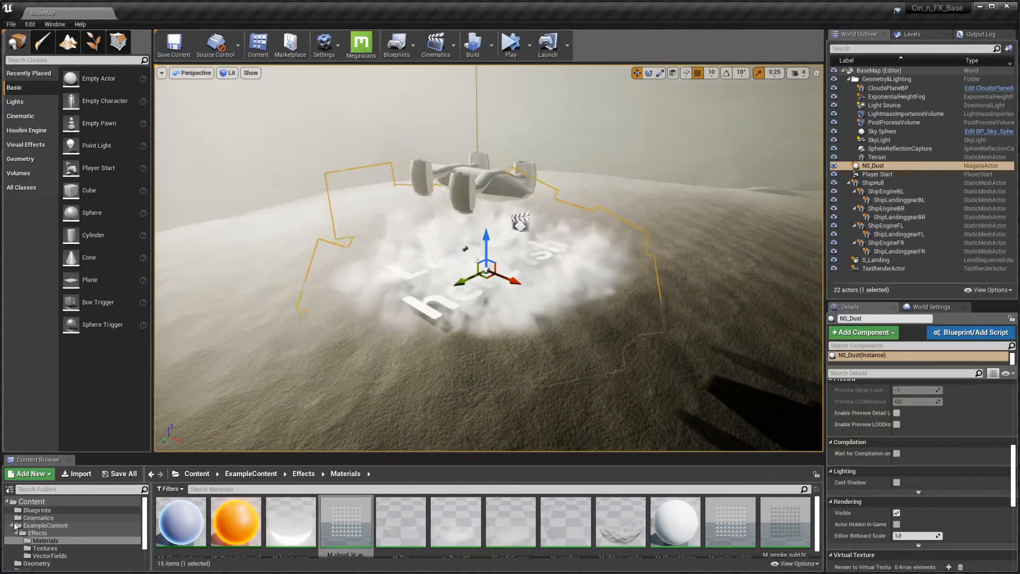
# Step: Create a new Niagara emitter in the Particles folder from the Hanging Particulates template
pyautogui.click(11, 526)
pyautogui.click(37, 556)
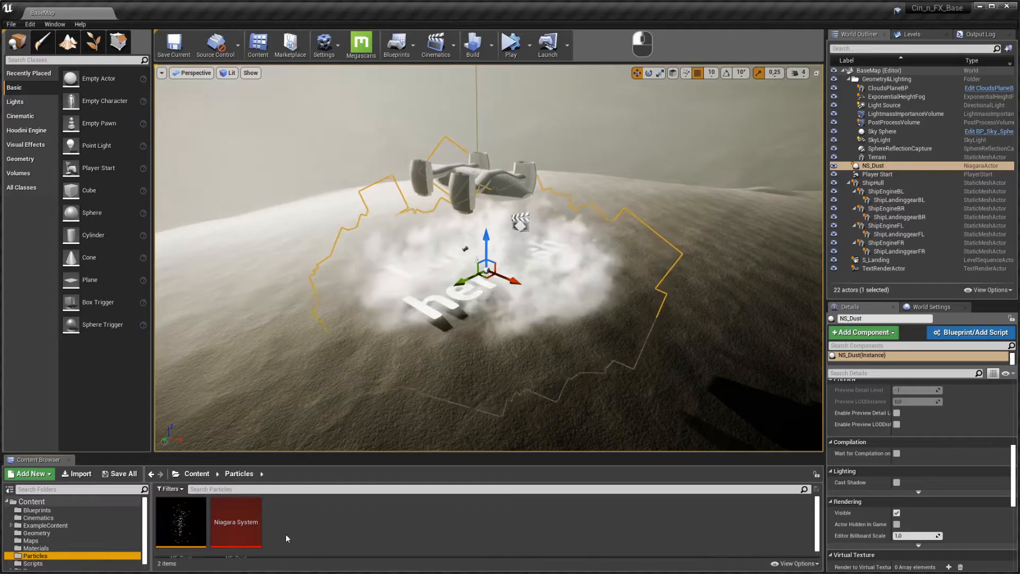
pyautogui.rightClick(341, 518)
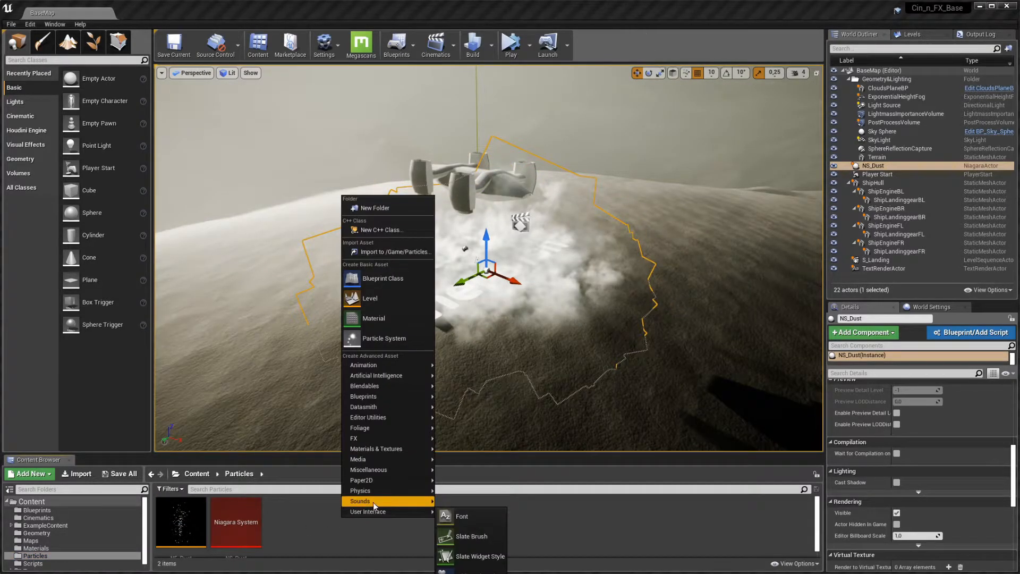
pyautogui.moveTo(401, 439)
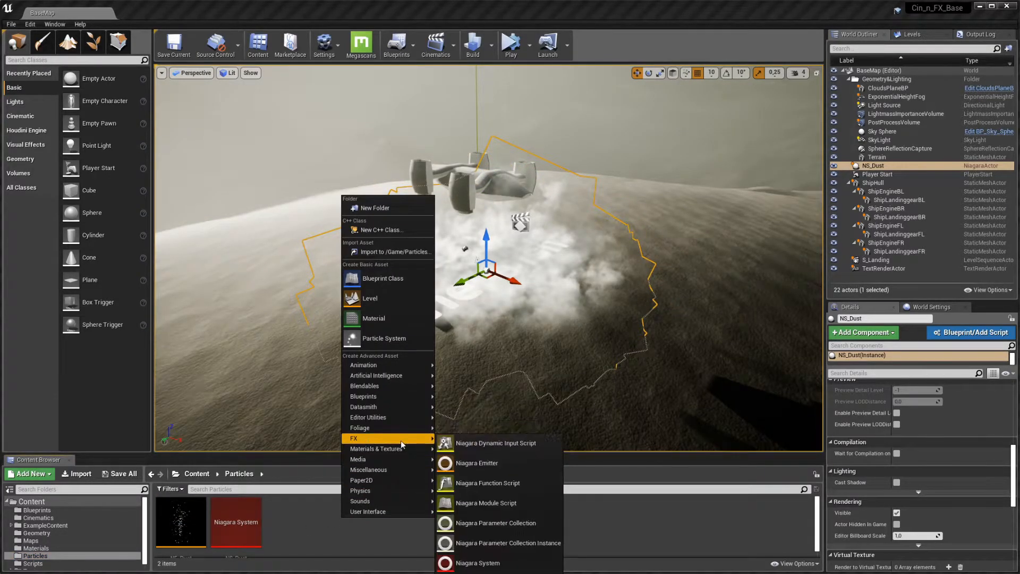
pyautogui.click(477, 464)
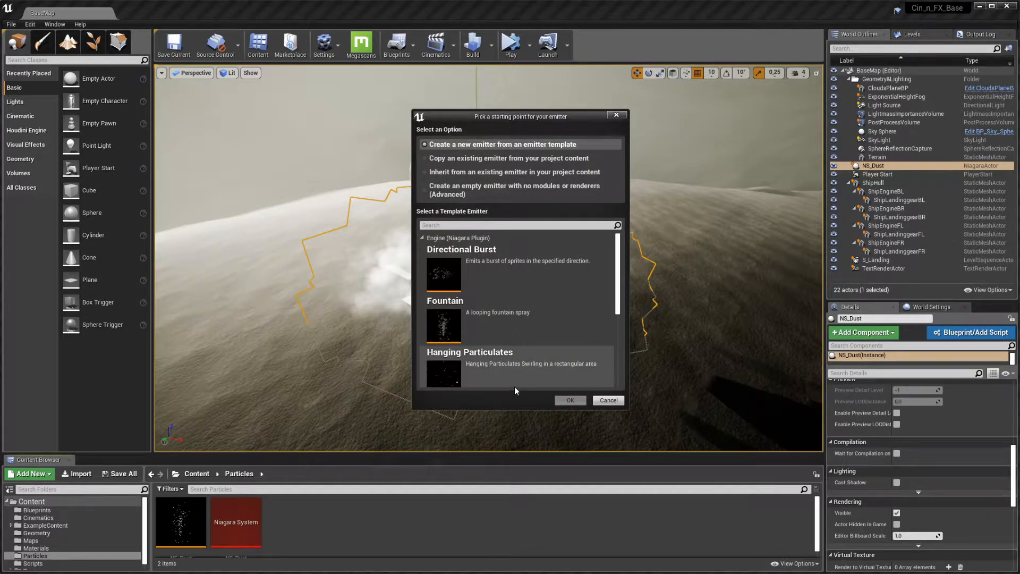
pyautogui.scroll(-2, 513, 372)
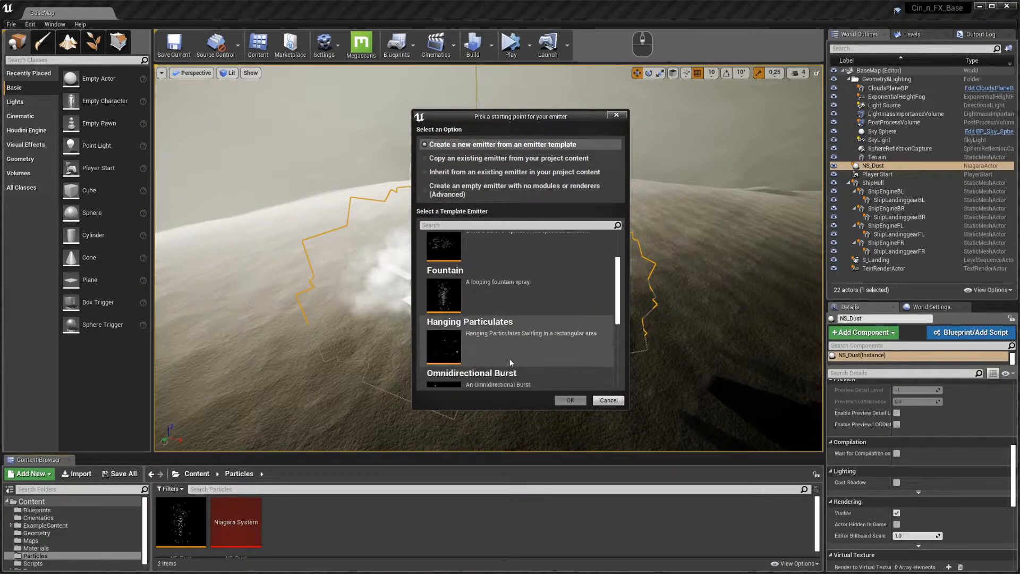
pyautogui.click(515, 353)
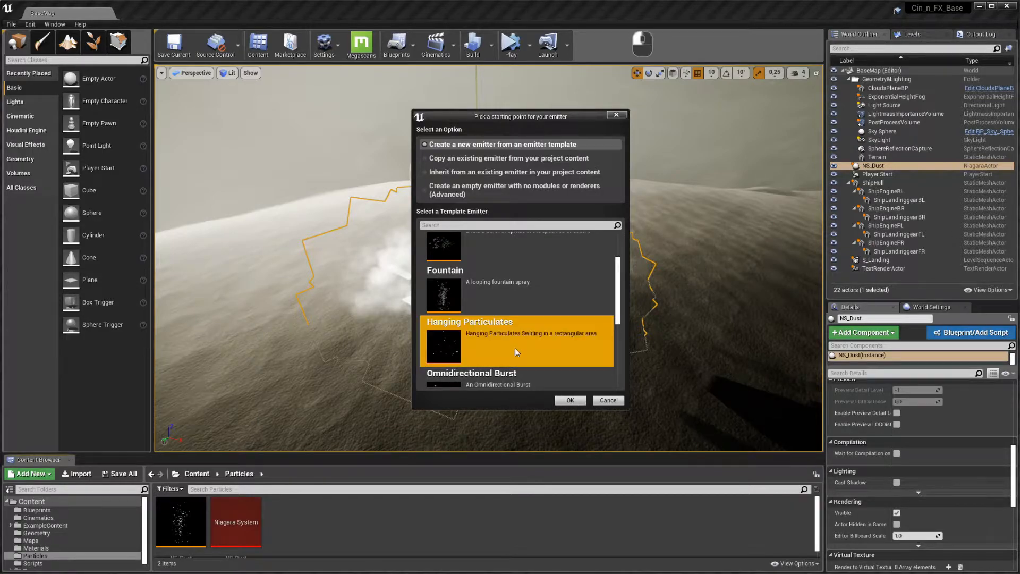
pyautogui.click(571, 400)
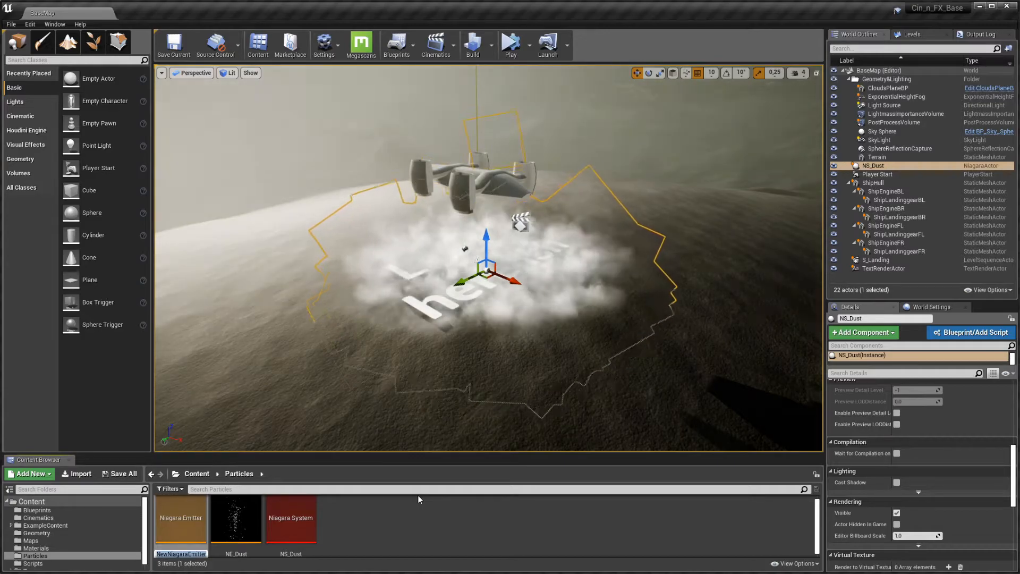
# Step: Name the new Niagara emitter NE_Hale and open it for editing
pyautogui.write('NE_')
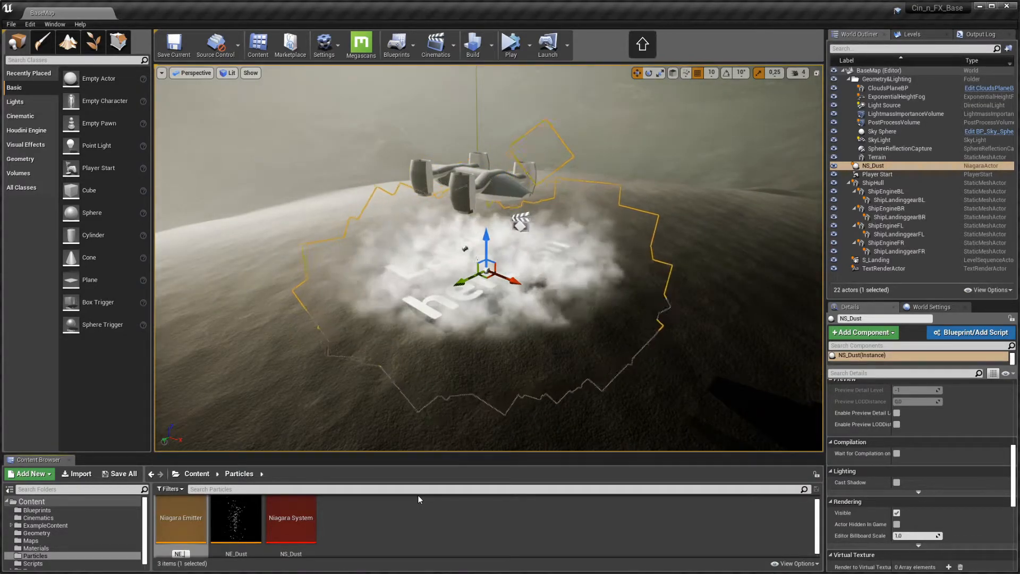
pyautogui.write('Hale')
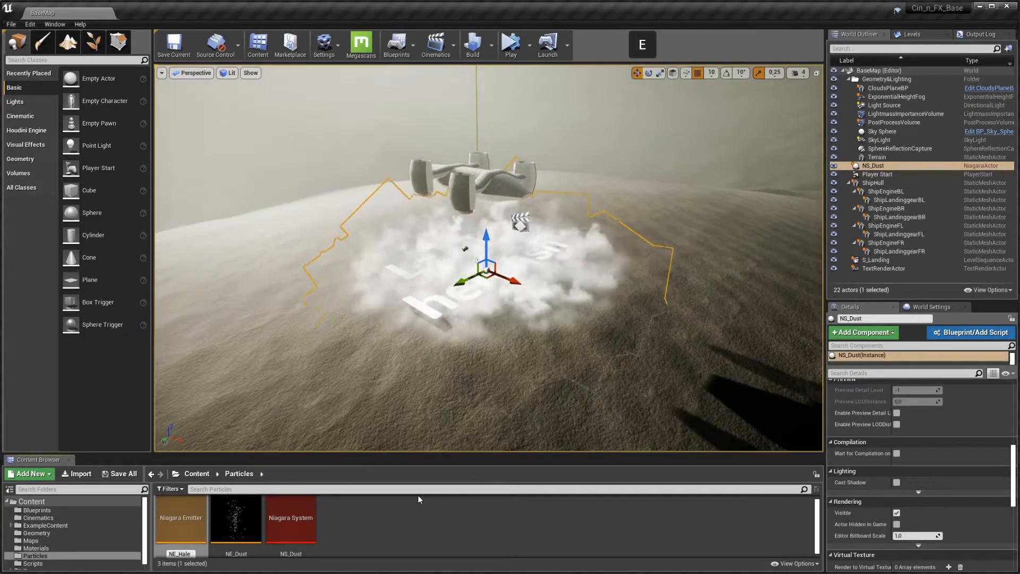
pyautogui.press('Return')
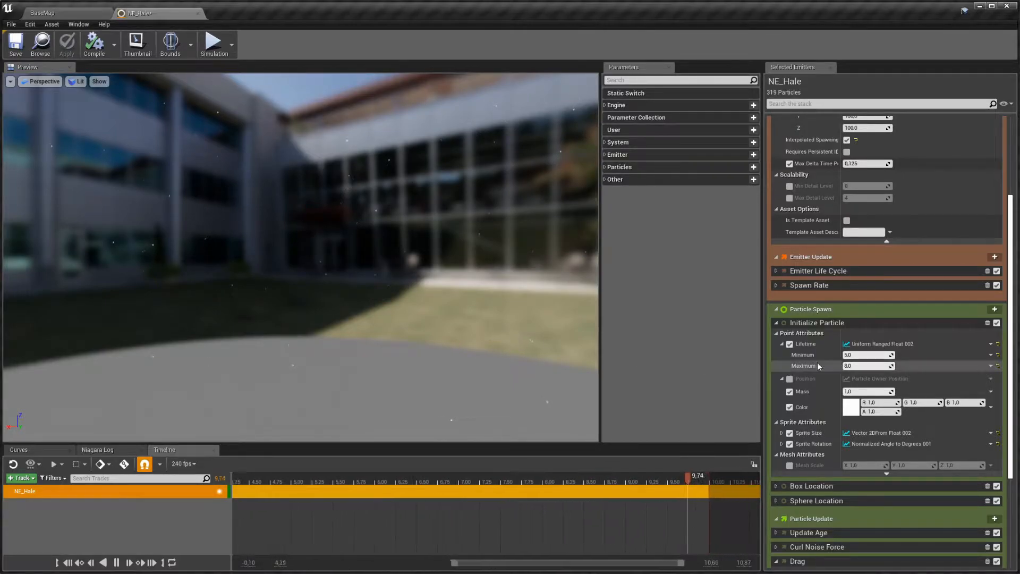
# Step: Add a Gravity Force module to Particle Update and move it directly above the Drag module
pyautogui.scroll(-5, 837, 378)
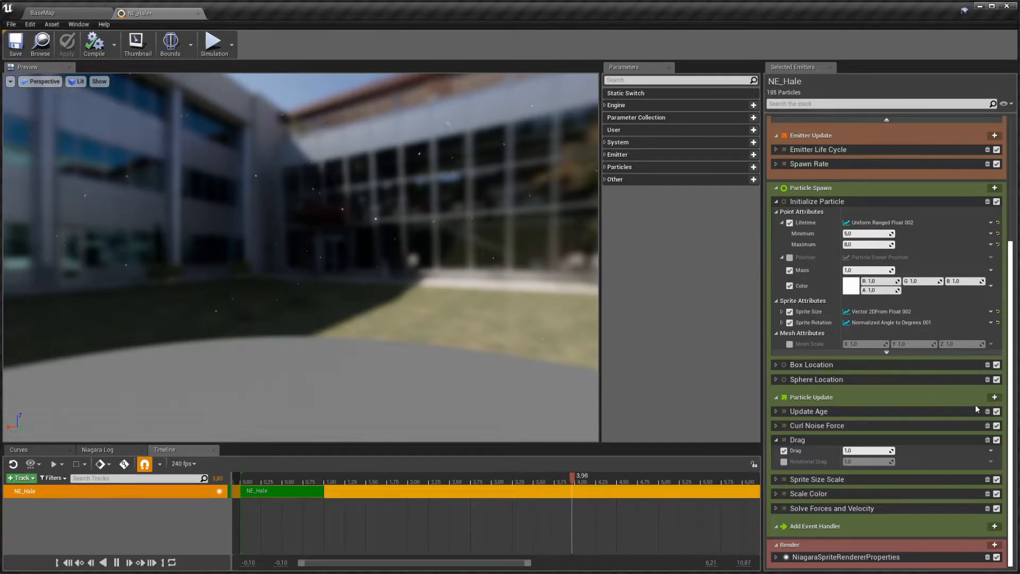
pyautogui.click(995, 398)
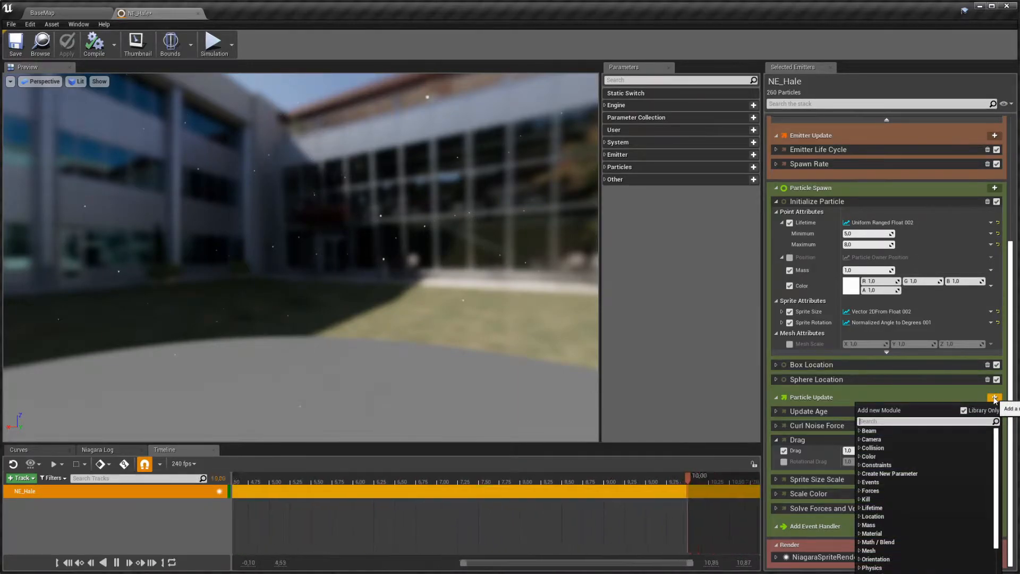
pyautogui.write('gravity')
pyautogui.press('Return')
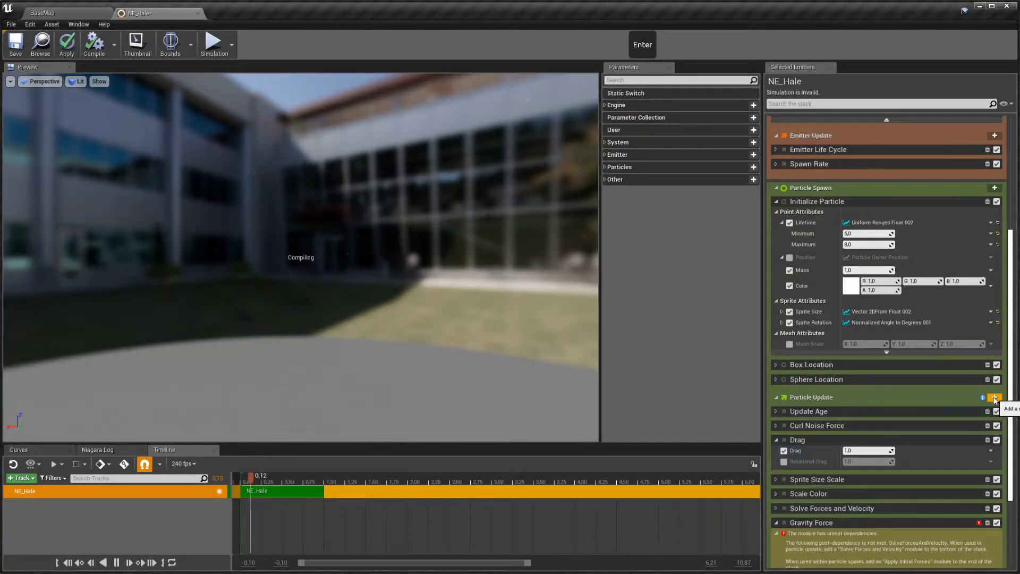
pyautogui.scroll(-3, 882, 389)
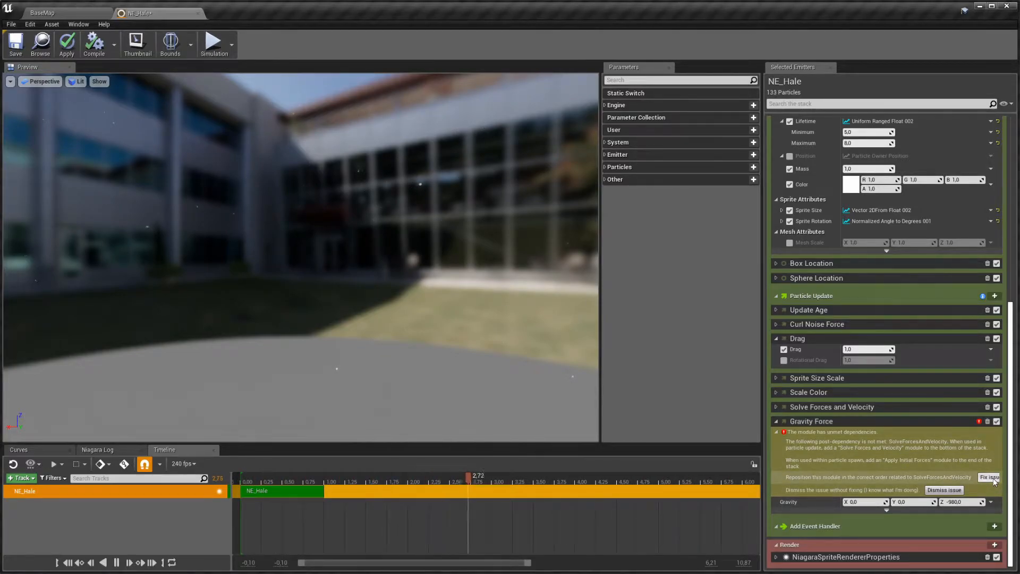
pyautogui.moveTo(824, 427); pyautogui.dragTo(819, 401)
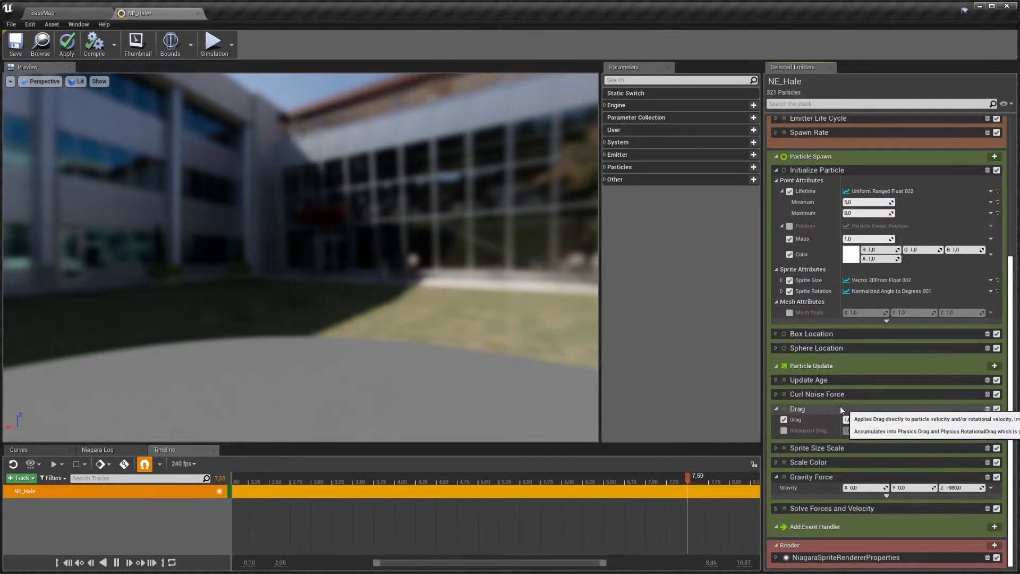
pyautogui.moveTo(804, 476); pyautogui.dragTo(798, 403)
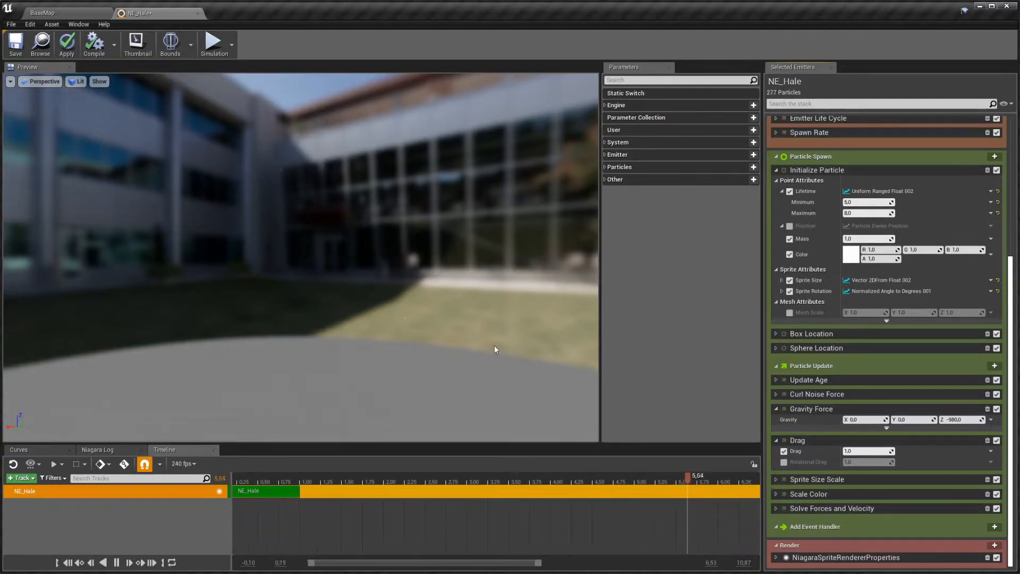
# Step: Set the Sprite Size range in Initialize Particle to a minimum of 5 and a maximum of 15
pyautogui.click(782, 280)
pyautogui.click(861, 301)
pyautogui.write('5')
pyautogui.press('Tab')
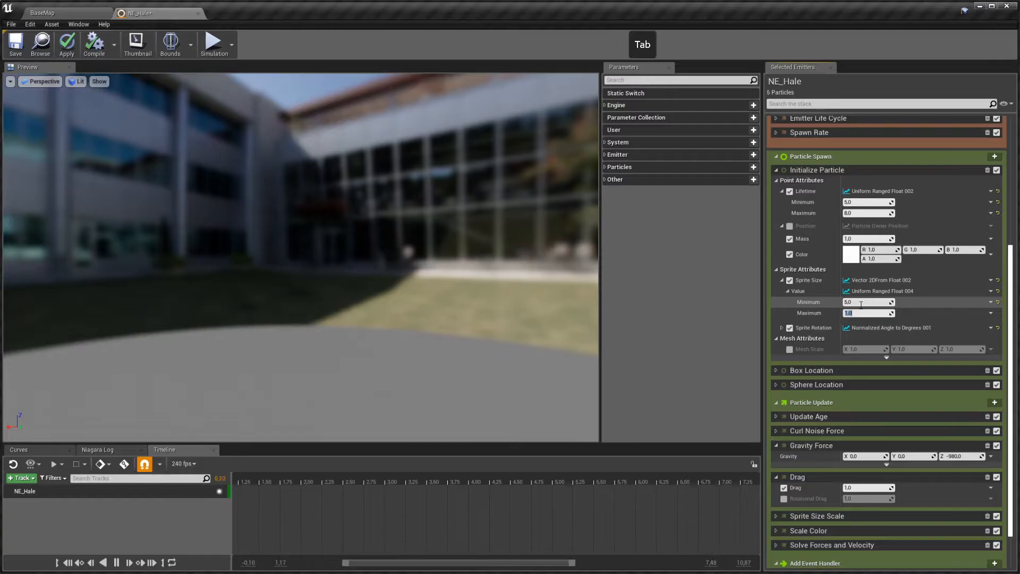
# Step: Examine the size and falling motion of the particles in the emitter preview
pyautogui.moveTo(415, 277)
pyautogui.mouseDown(button='right')
pyautogui.moveTo(414, 224)
pyautogui.moveTo(414, 290)
pyautogui.moveTo(414, 199)
pyautogui.moveTo(413, 292)
pyautogui.moveTo(413, 245)
pyautogui.moveTo(427, 269)
pyautogui.mouseUp(button='right')
pyautogui.press('w')
pyautogui.press('s')
pyautogui.press('w')
pyautogui.press('s')
pyautogui.press('w')
pyautogui.press('s')
pyautogui.press('d')
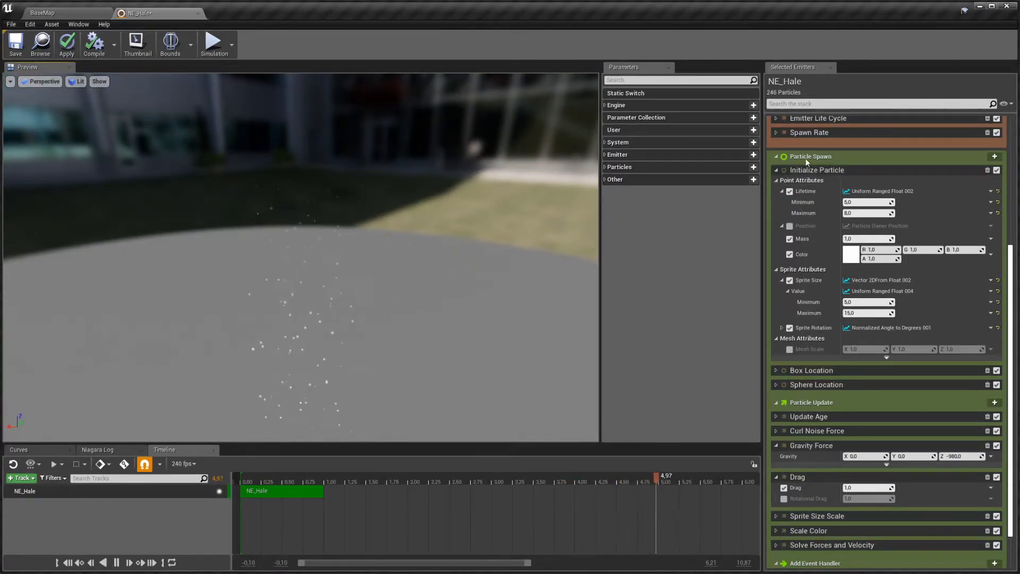
# Step: Set the Box Location module's Box Size to 4000 in X and 4000 in Y
pyautogui.click(776, 171)
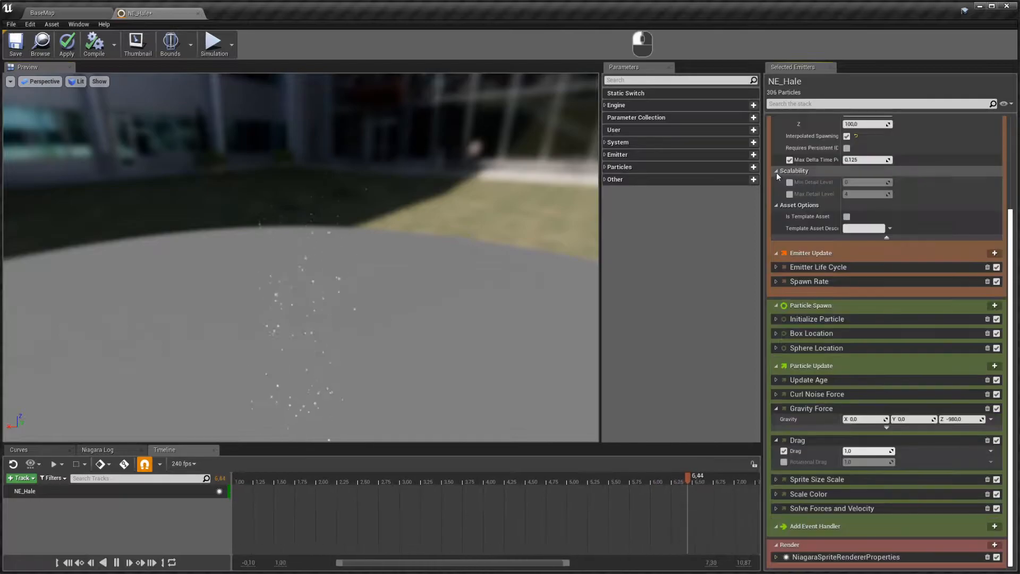
pyautogui.click(776, 334)
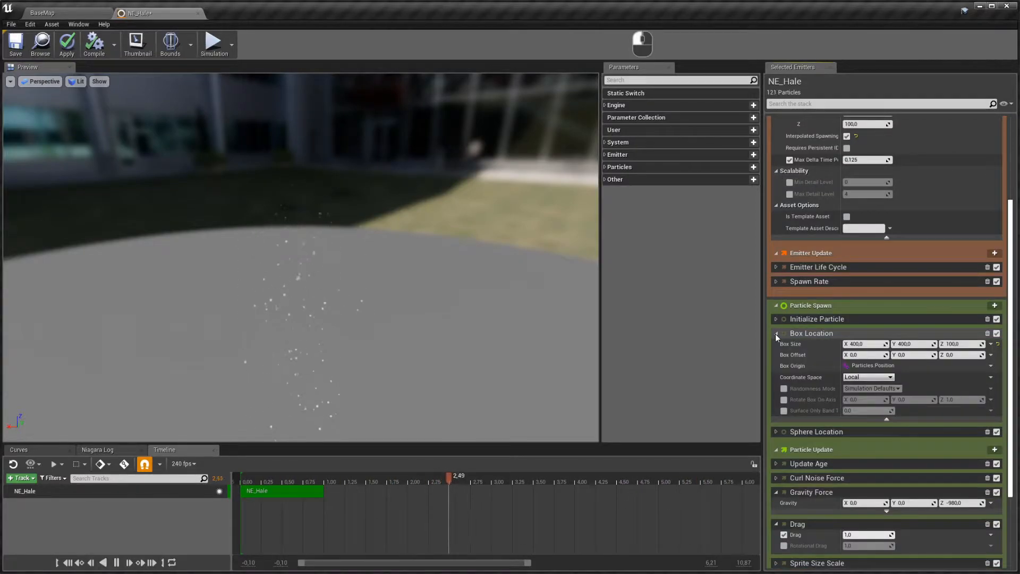
pyautogui.click(854, 344)
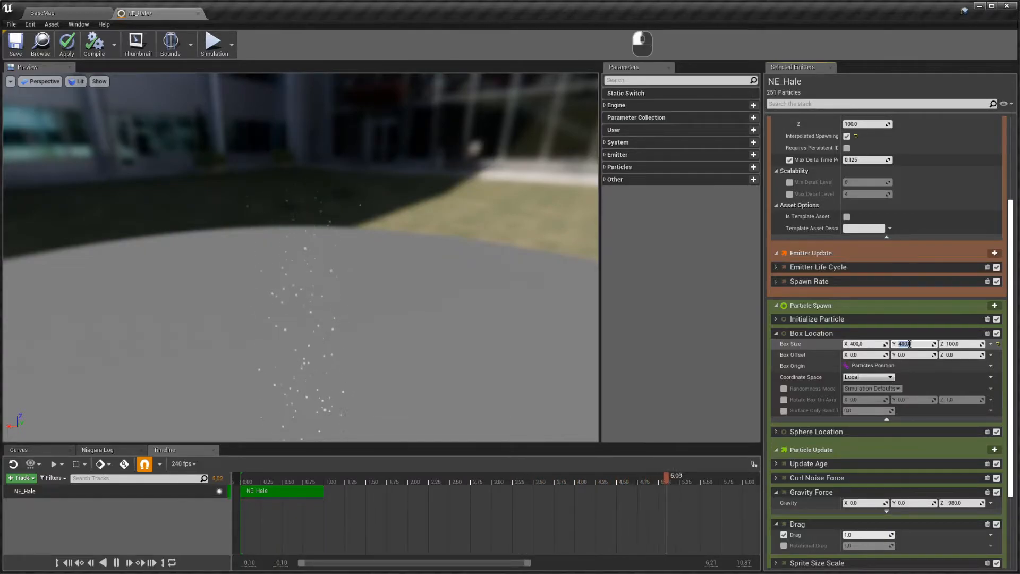
pyautogui.click(957, 344)
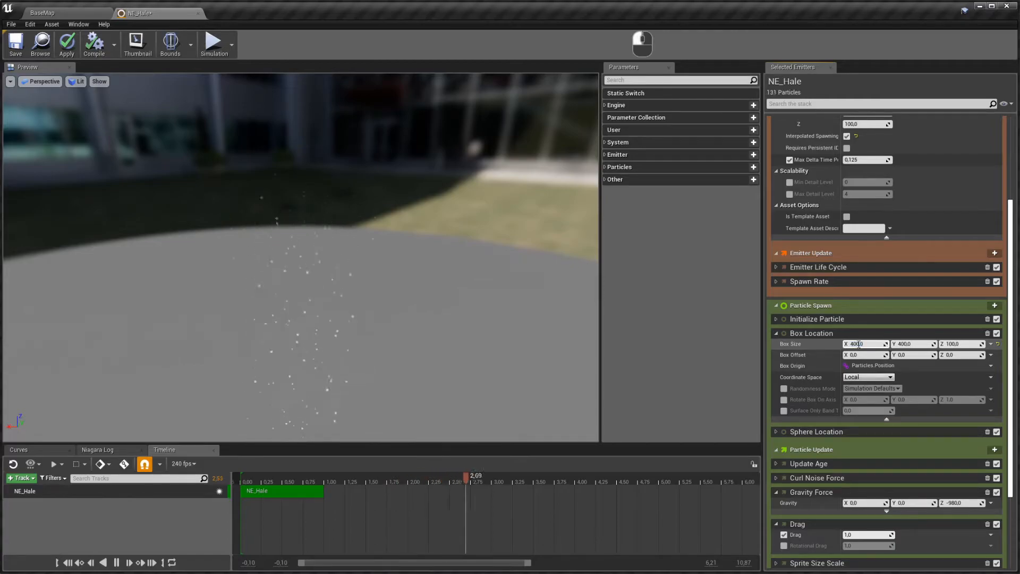
pyautogui.write('0')
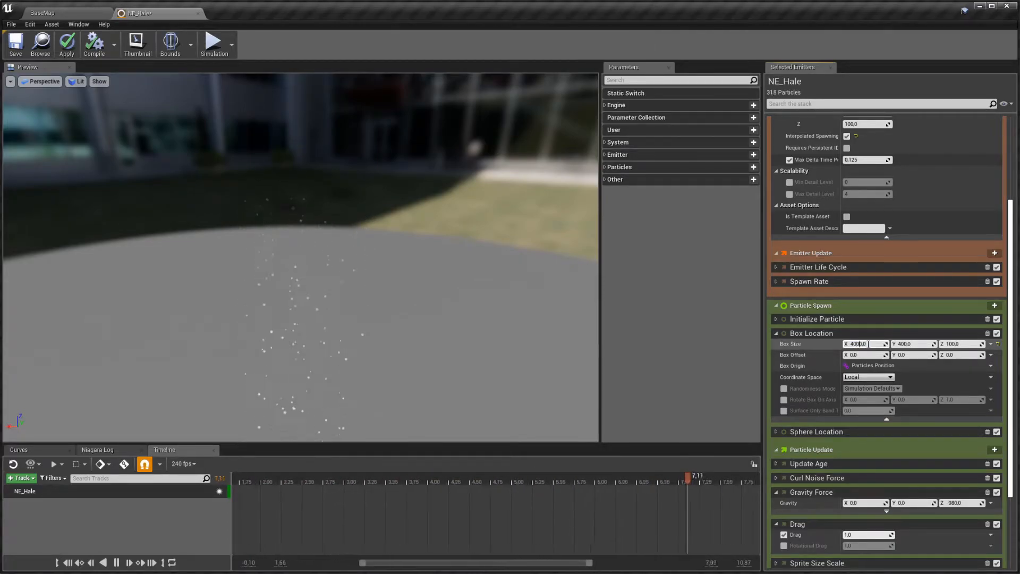
pyautogui.click(906, 344)
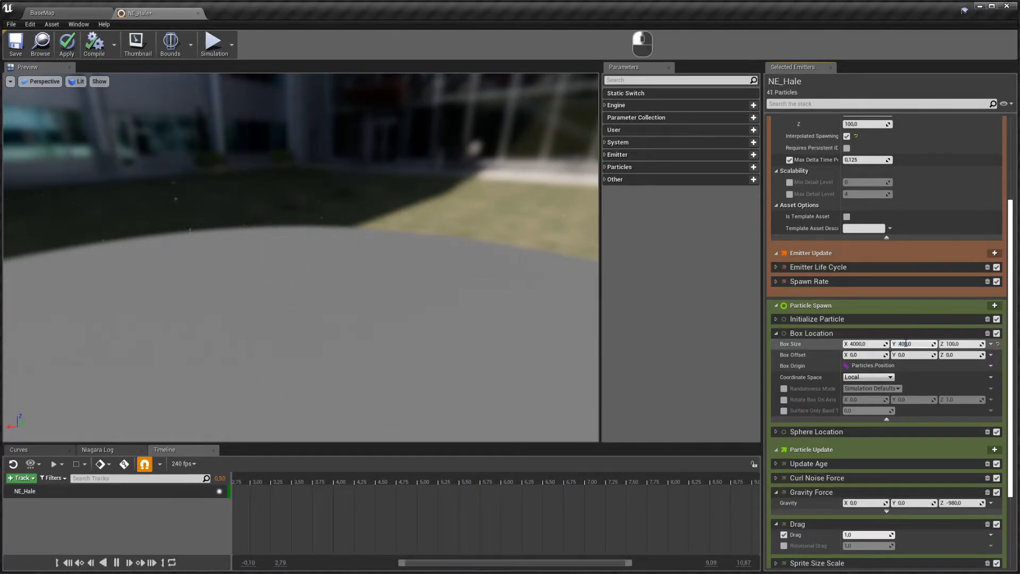
# Step: Delete the Sphere Location module from Particle Spawn and check the particle spread in the preview
pyautogui.click(777, 431)
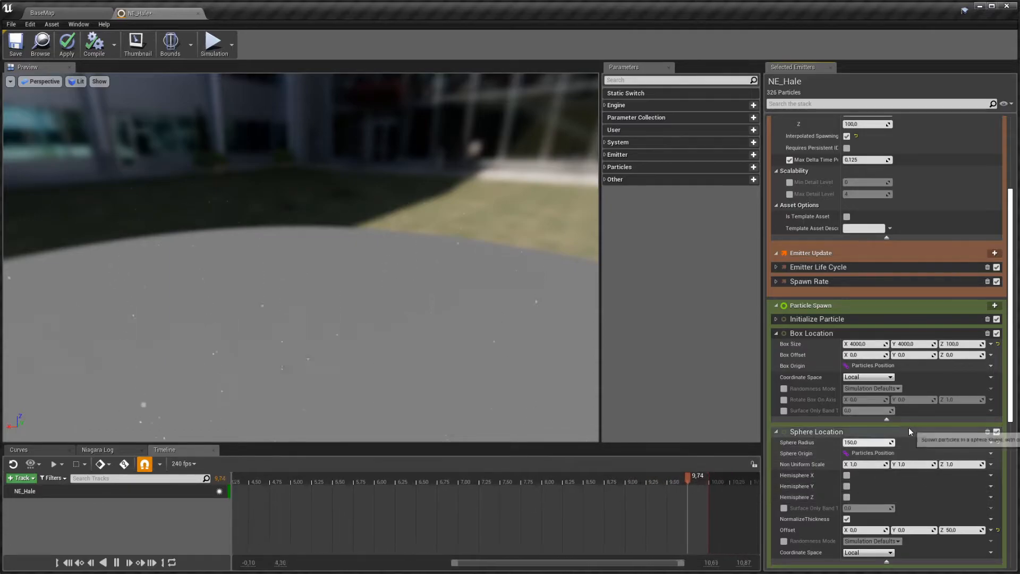
pyautogui.click(986, 433)
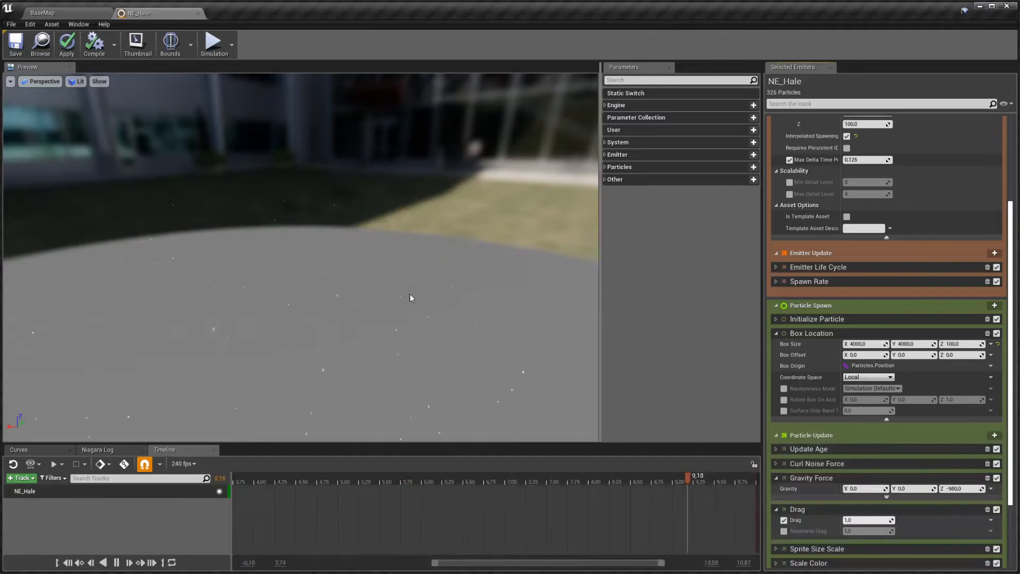
pyautogui.press('w')
pyautogui.press('a')
pyautogui.moveTo(411, 296); pyautogui.dragTo(410, 351, button='right')
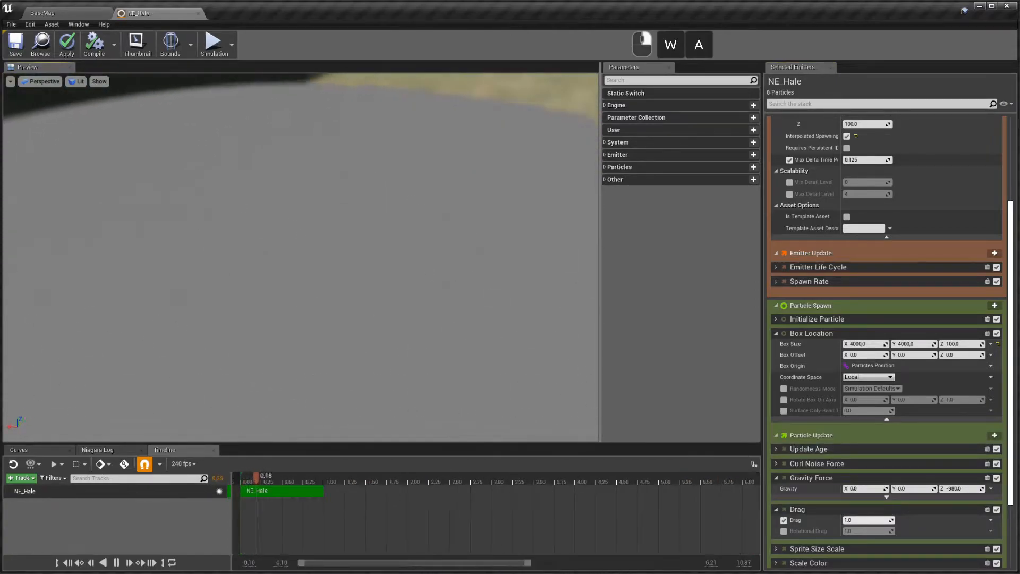
pyautogui.moveTo(452, 295); pyautogui.dragTo(451, 240, button='right')
pyautogui.press('d')
pyautogui.press('s')
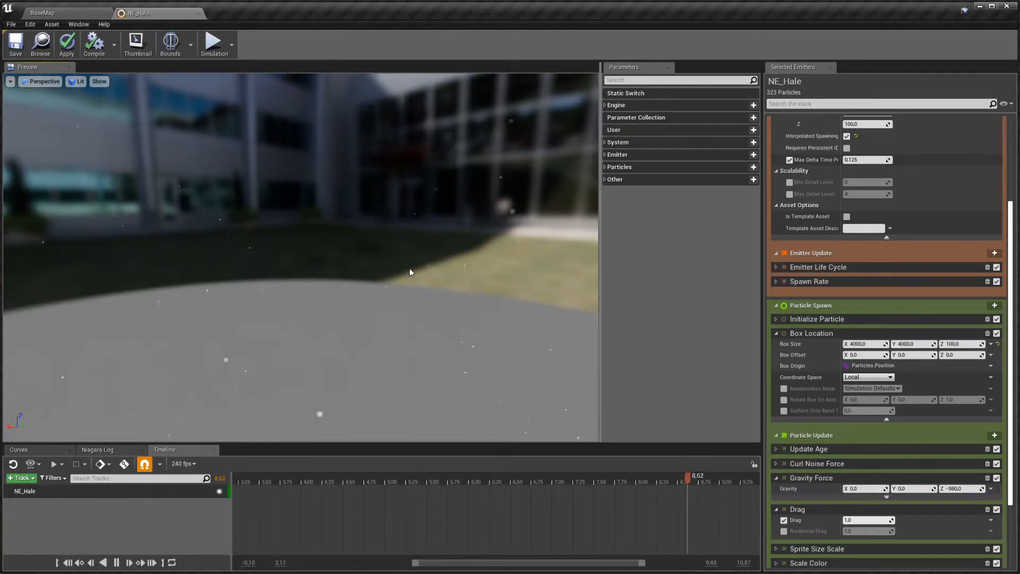
# Step: Collapse the Emitter Properties of NE_Hale and set the Spawn Rate module's SpawnRate to 5000
pyautogui.scroll(5, 774, 133)
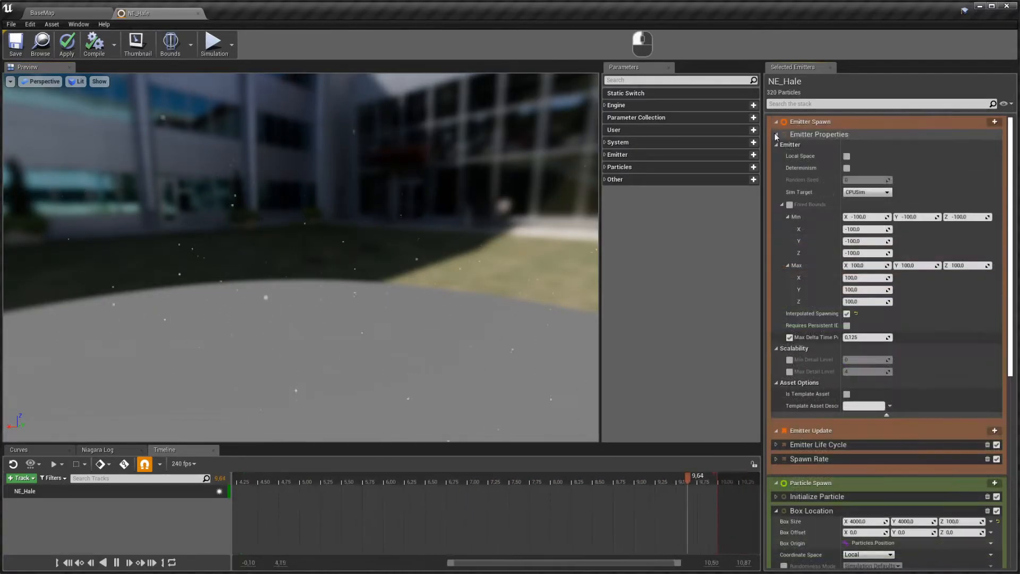
pyautogui.click(777, 135)
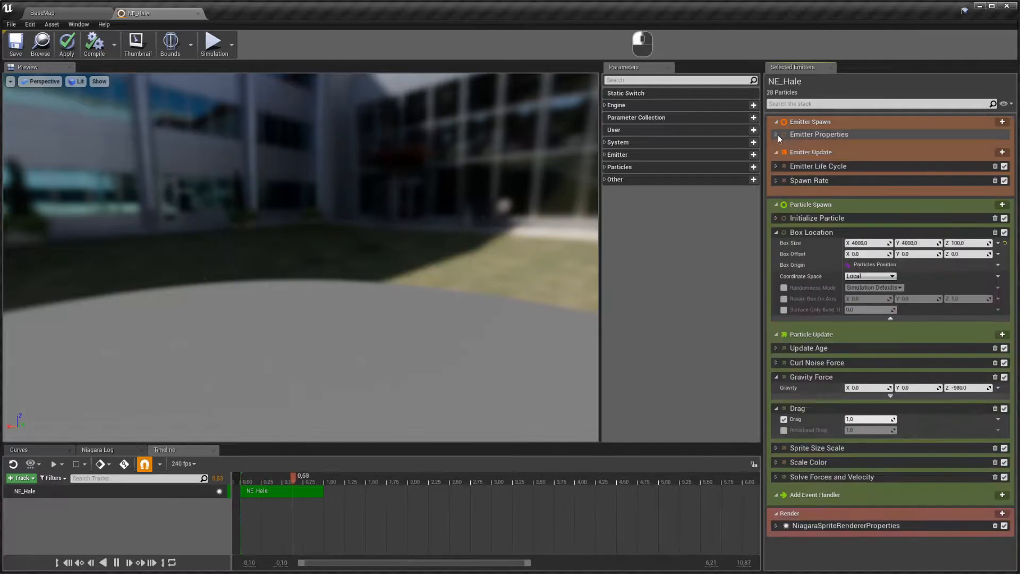
pyautogui.click(777, 181)
pyautogui.click(863, 191)
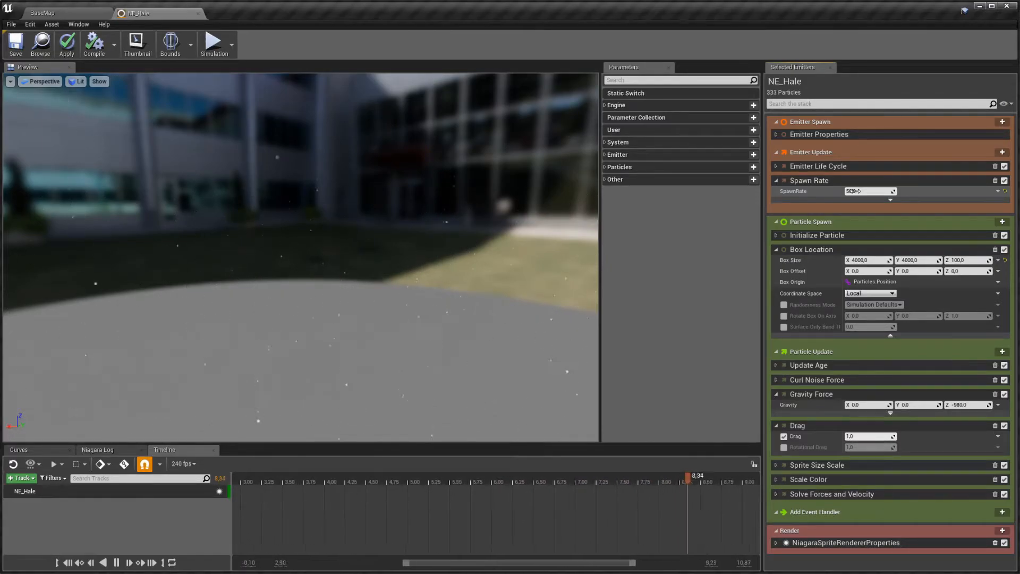
pyautogui.press('Return')
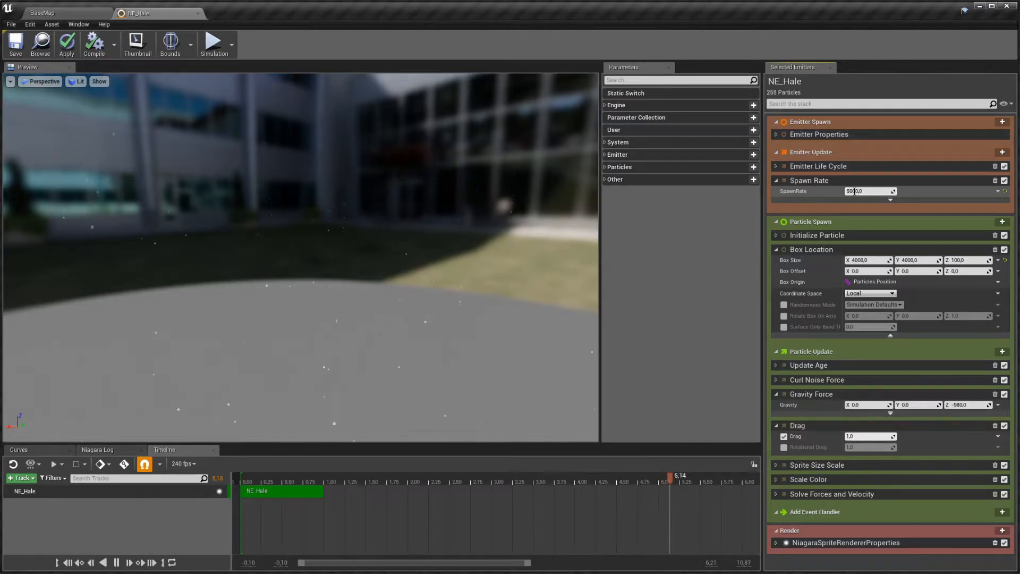
pyautogui.press('Return')
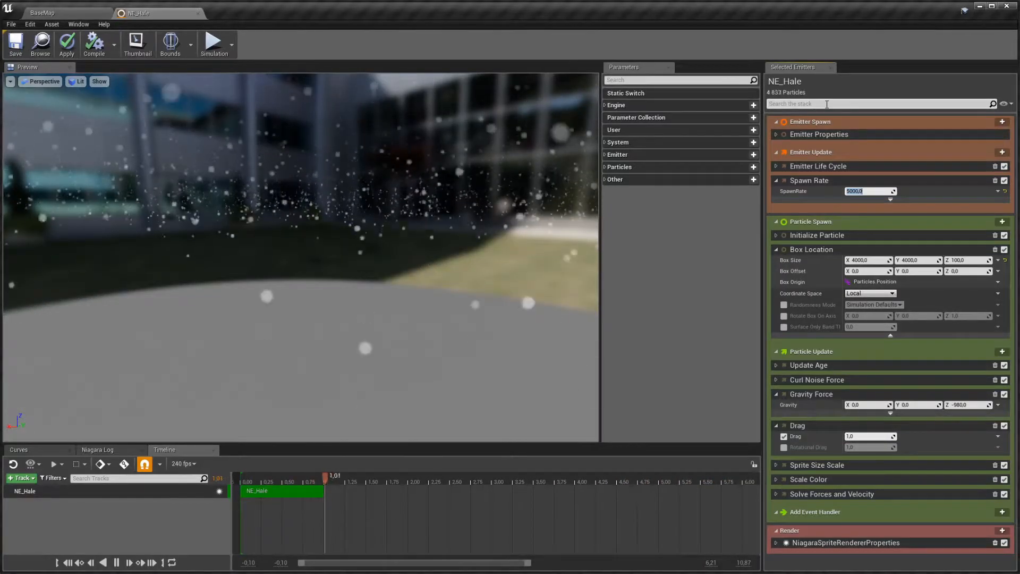
# Step: Set the Sim Target in Emitter Properties to GPUCompute Sim and check the particles from different view directions
pyautogui.click(776, 135)
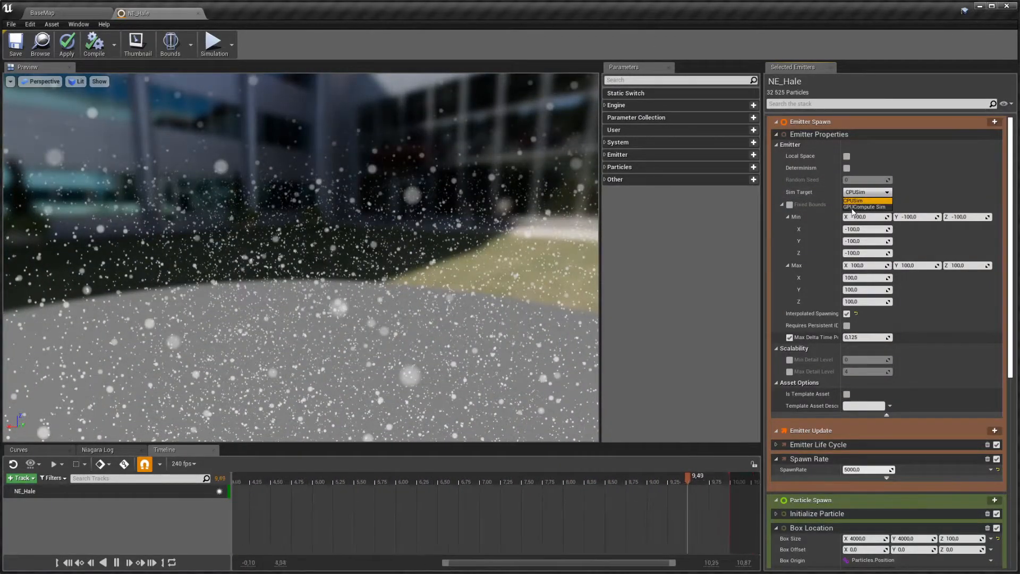
pyautogui.click(873, 208)
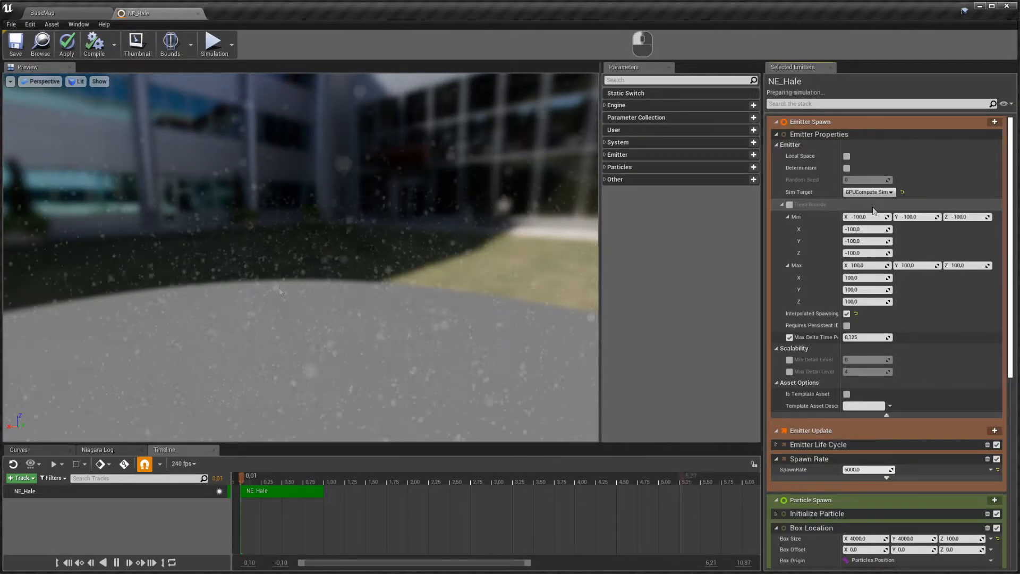
pyautogui.moveTo(331, 325); pyautogui.dragTo(531, 325, button='right')
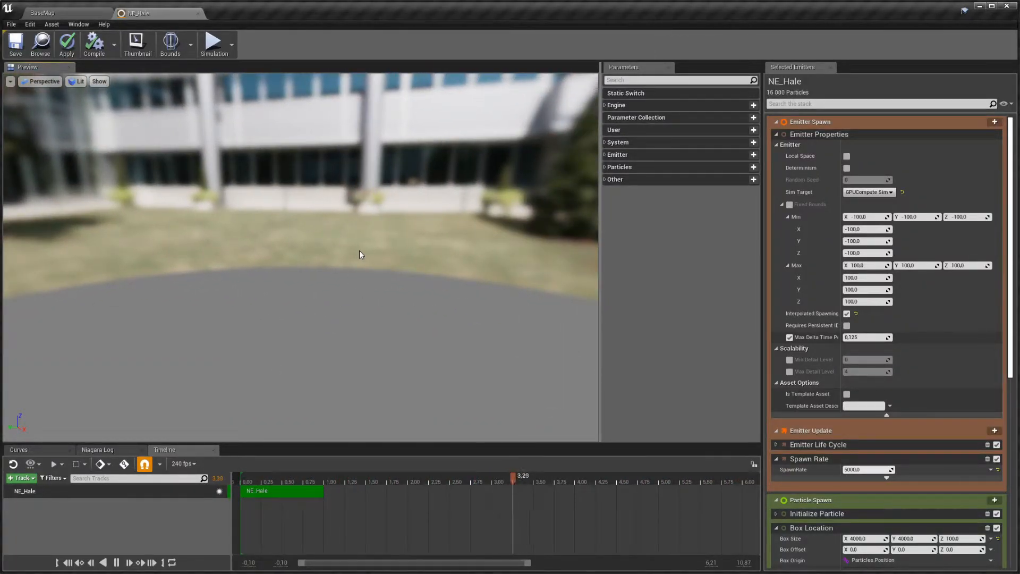
pyautogui.moveTo(360, 254)
pyautogui.mouseDown(button='right')
pyautogui.moveTo(388, 276)
pyautogui.moveTo(404, 268)
pyautogui.moveTo(372, 269)
pyautogui.mouseUp(button='right')
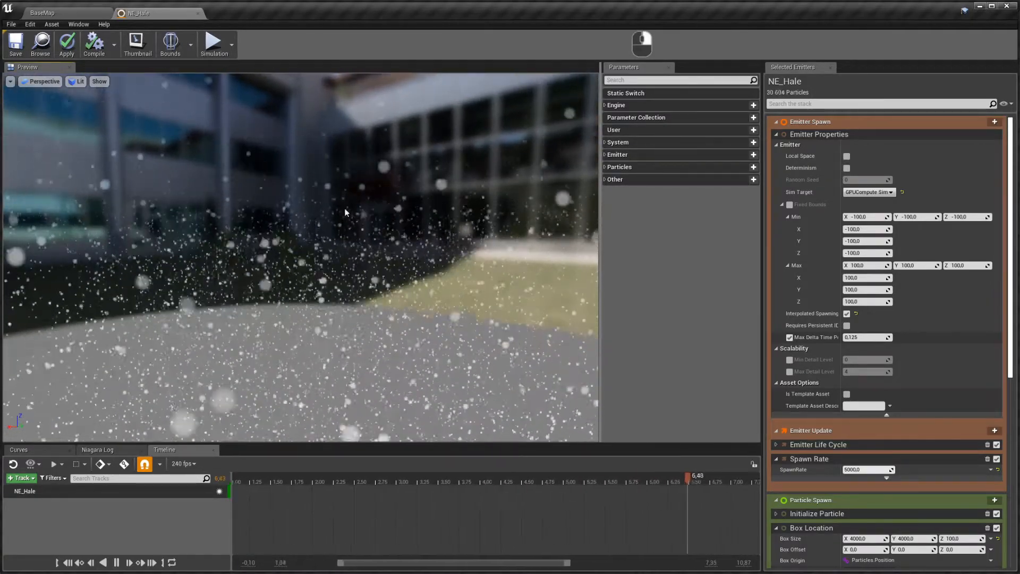
# Step: Display the emitter's bounds in the preview and set fixed bounds from the current particle spread
pyautogui.click(168, 51)
pyautogui.moveTo(251, 245); pyautogui.dragTo(287, 223, button='right')
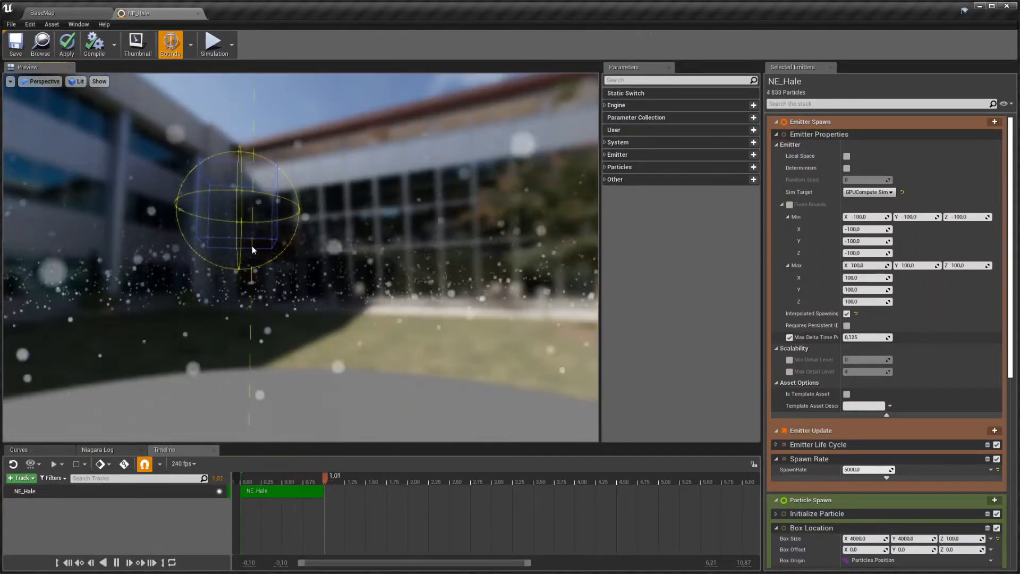
pyautogui.moveTo(298, 267); pyautogui.dragTo(212, 254, button='right')
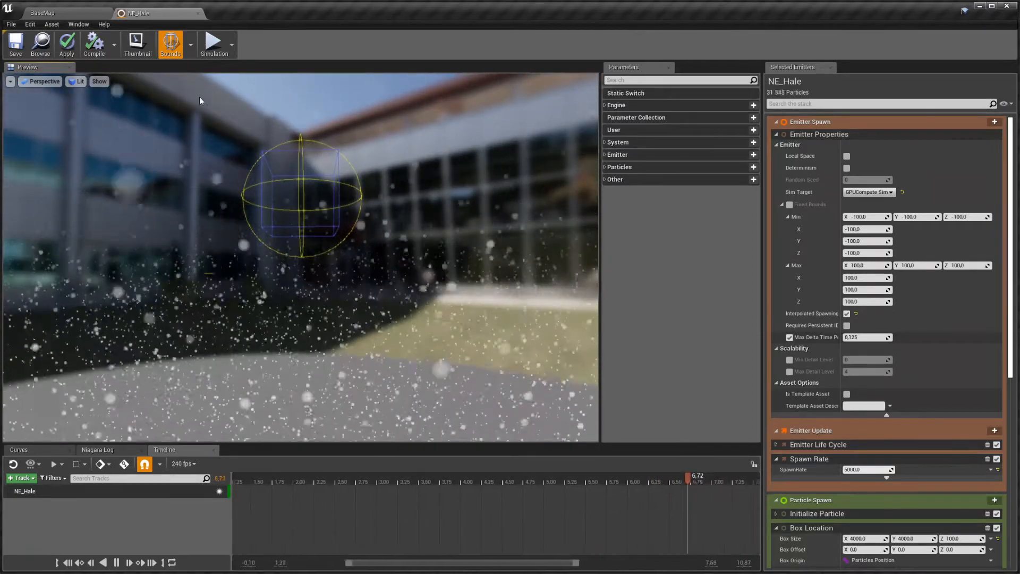
pyautogui.click(191, 55)
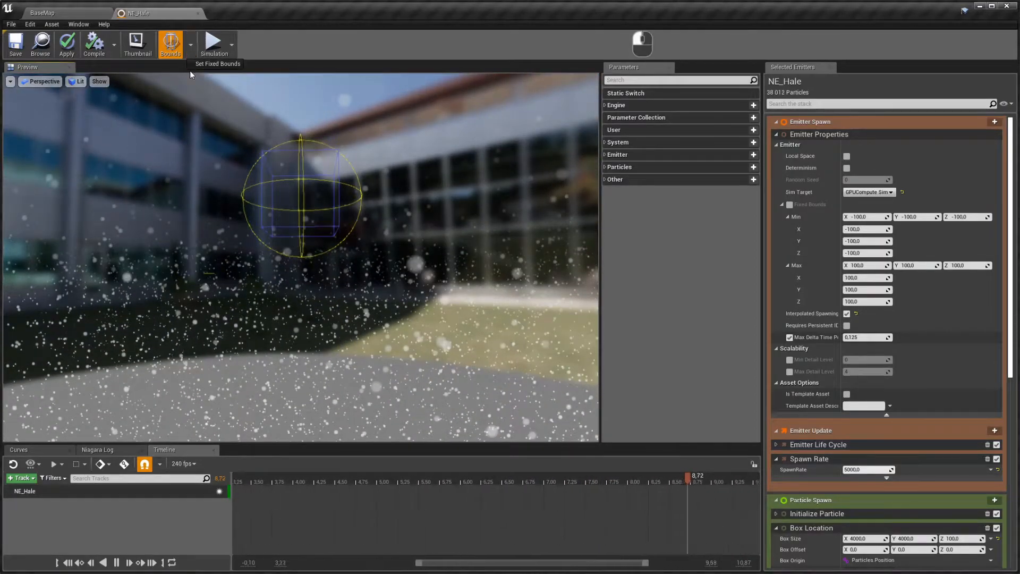
pyautogui.click(203, 66)
# Step: Inspect from a distance how the fixed bounds enclose the falling particles in the emitter preview
pyautogui.moveTo(268, 163); pyautogui.dragTo(374, 259, button='right')
pyautogui.press('s')
pyautogui.press('a')
pyautogui.press('s')
pyautogui.press('w')
pyautogui.press('a')
pyautogui.press('d')
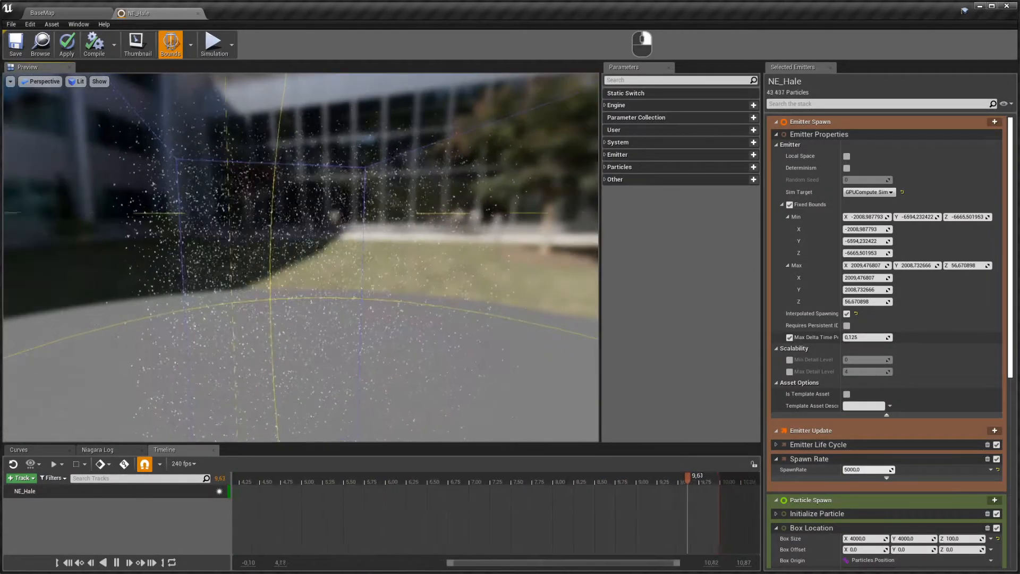
pyautogui.press('s')
pyautogui.moveTo(375, 259); pyautogui.dragTo(369, 229, button='right')
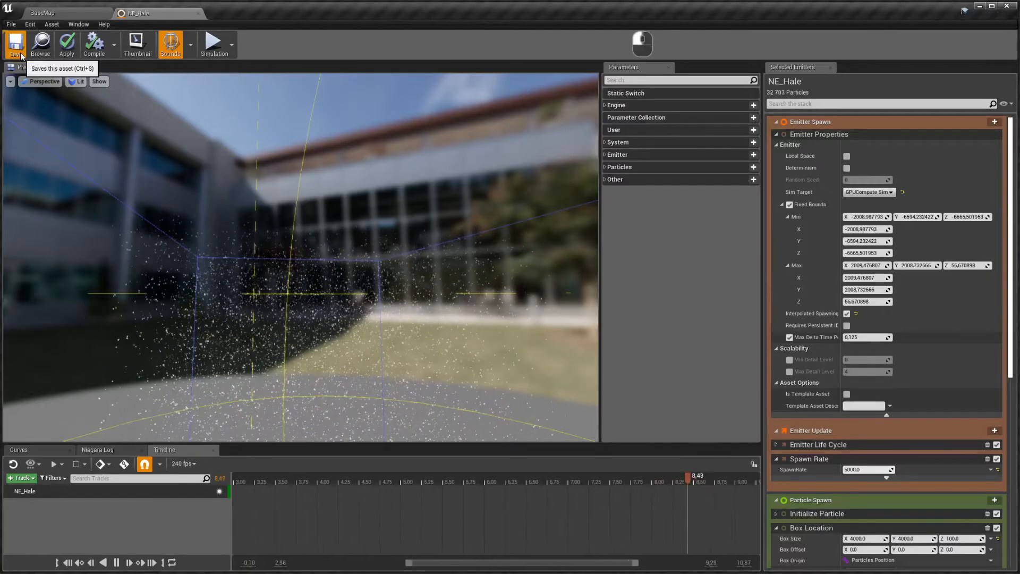
# Step: Create a Niagara system from the NE_Hale emitter in the BaseMap project's Particles folder and name it NS_Hale
pyautogui.click(53, 12)
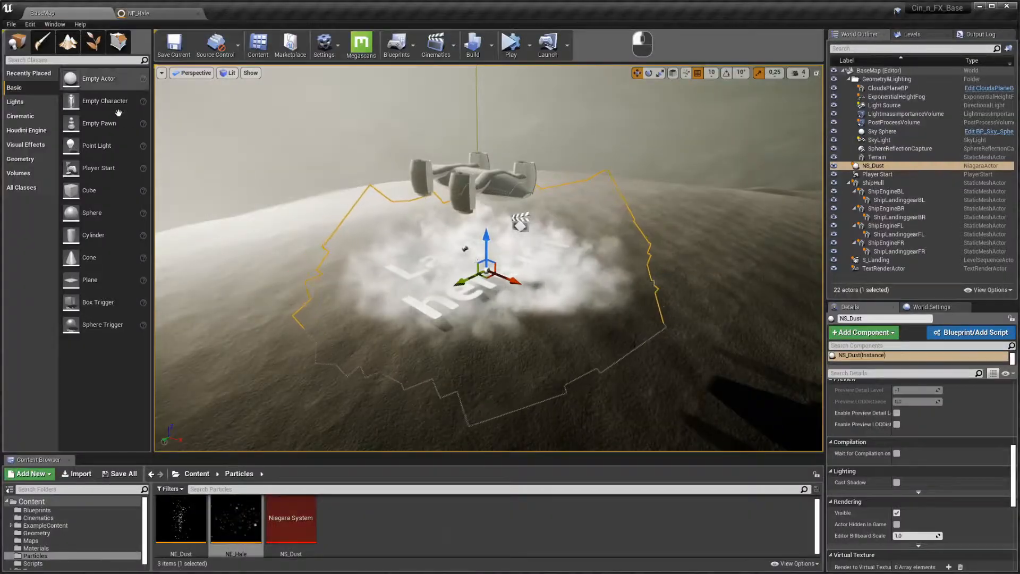
pyautogui.press('s')
pyautogui.press('a')
pyautogui.moveTo(480, 308); pyautogui.dragTo(446, 295, button='right')
pyautogui.press('d')
pyautogui.moveTo(309, 521); pyautogui.dragTo(309, 494, button='right')
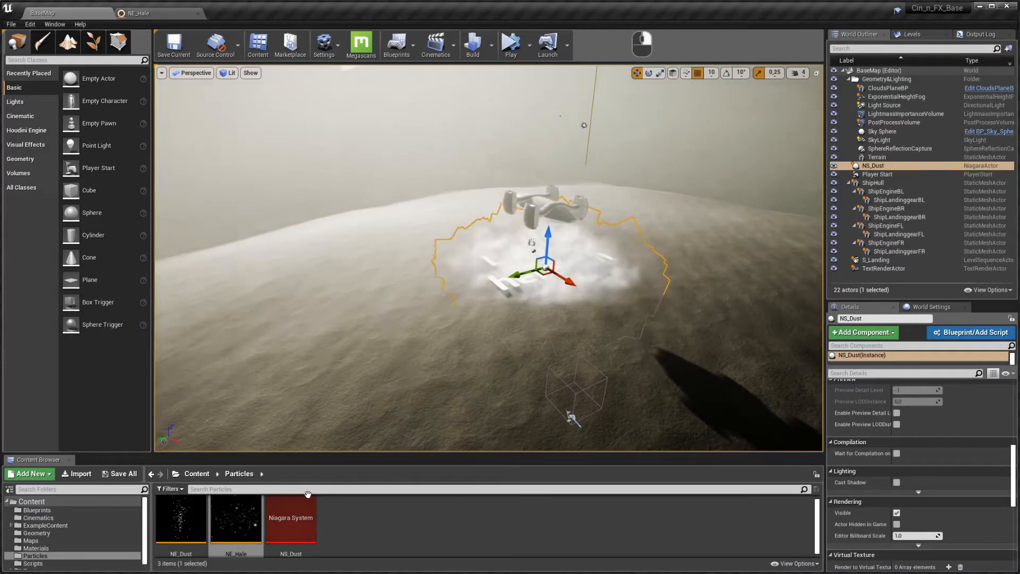
pyautogui.rightClick(239, 528)
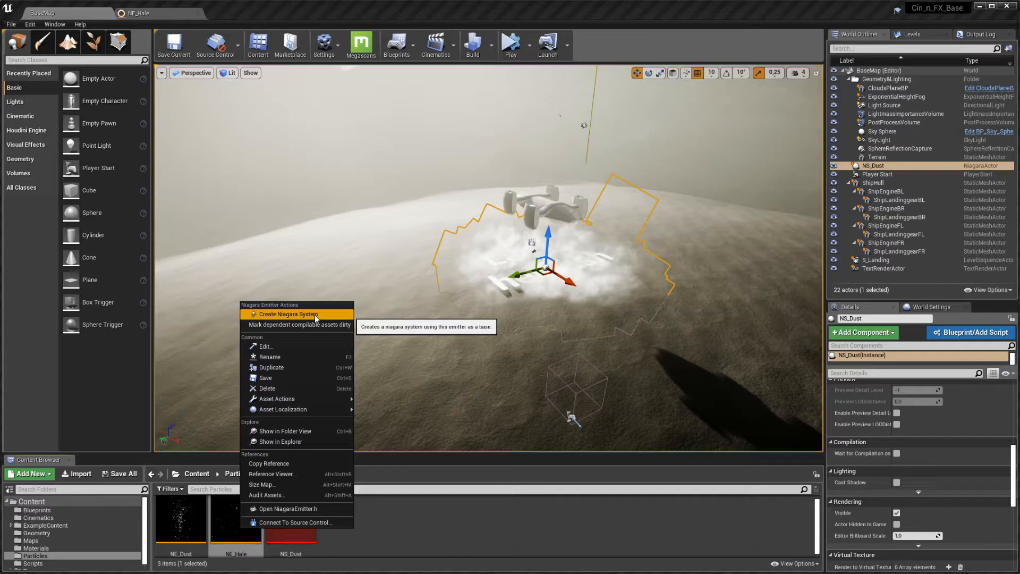
pyautogui.click(287, 314)
pyautogui.press('F2')
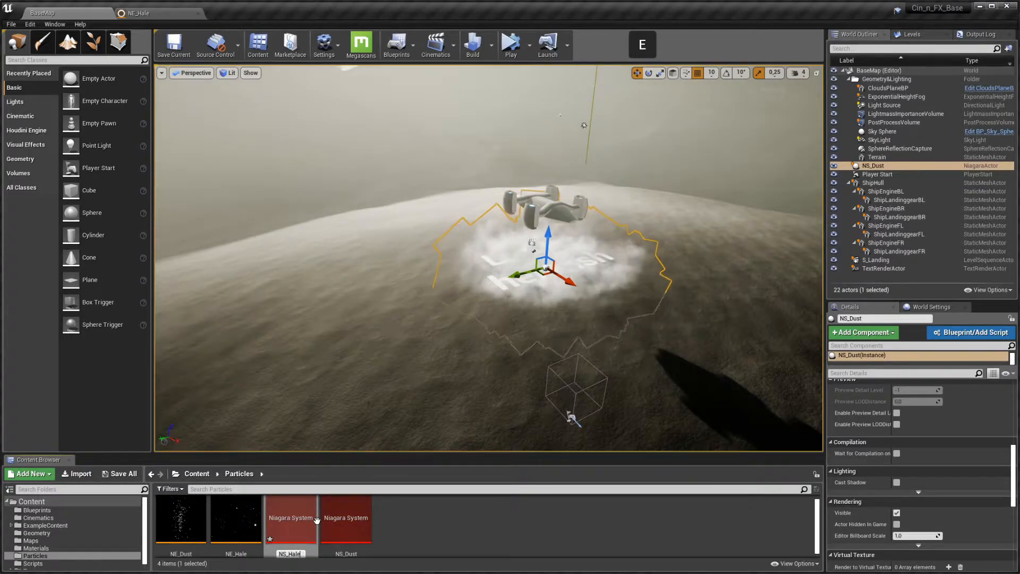
pyautogui.write('Hale')
pyautogui.press('Return')
# Step: Place the NS_Hale system in the level near the landing area and raise it high above the terrain
pyautogui.moveTo(343, 520); pyautogui.dragTo(364, 421)
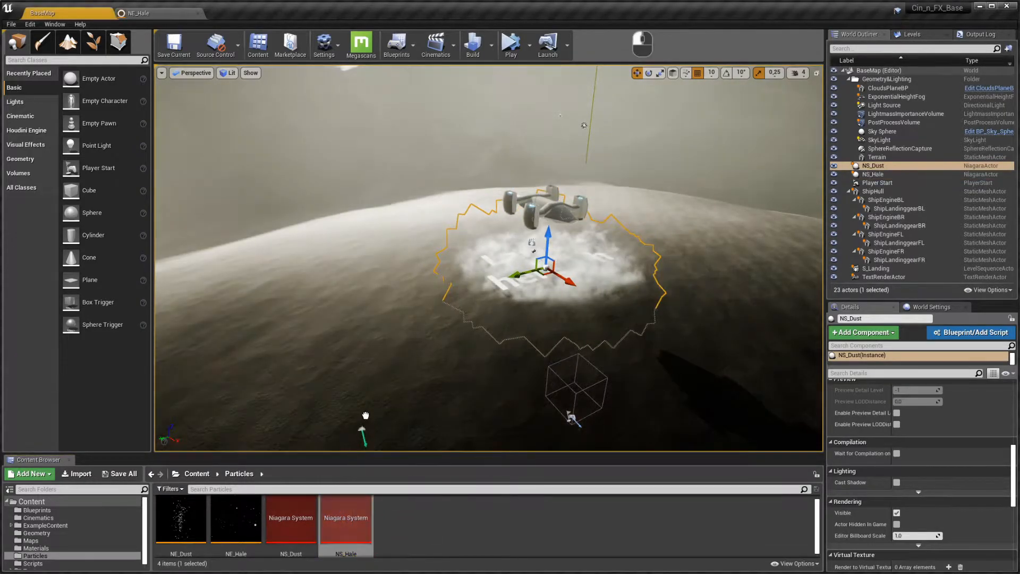
pyautogui.click(384, 360)
pyautogui.moveTo(391, 361); pyautogui.dragTo(375, 332, button='right')
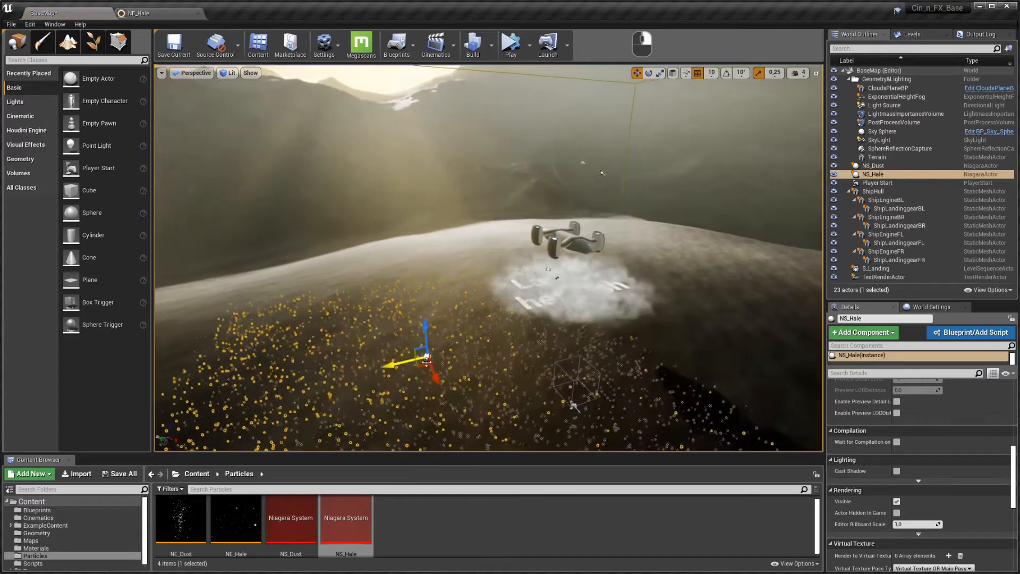
pyautogui.moveTo(419, 326); pyautogui.dragTo(395, 154)
# Step: Deselect the hail system and examine the falling hail around the ship from close to the ground
pyautogui.moveTo(395, 154); pyautogui.dragTo(447, 213, button='right')
pyautogui.press('w')
pyautogui.press('Escape')
pyautogui.press('s')
pyautogui.press('w')
pyautogui.moveTo(592, 319); pyautogui.dragTo(592, 261, button='right')
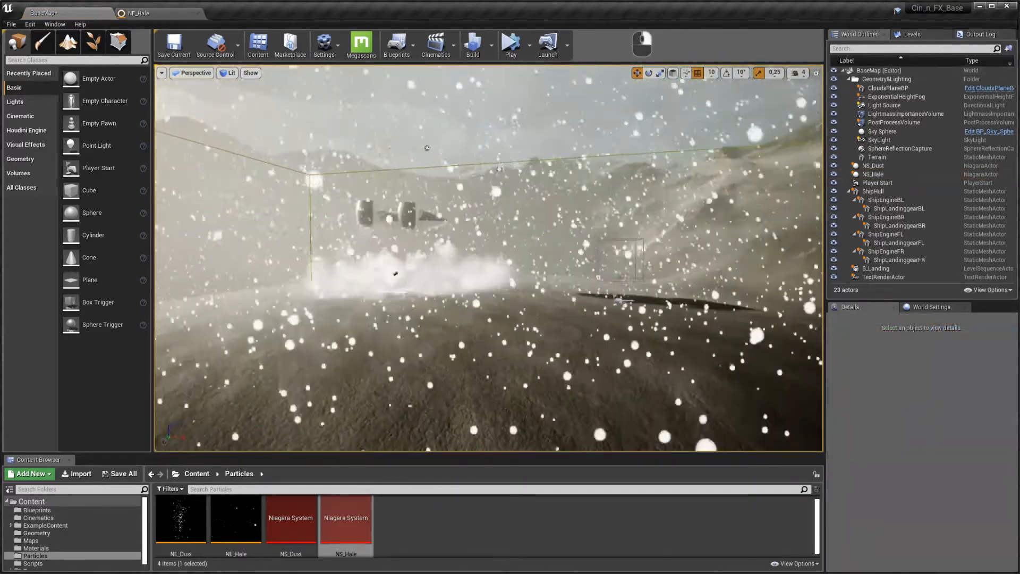
pyautogui.press('w')
pyautogui.moveTo(592, 319); pyautogui.dragTo(612, 310, button='right')
pyautogui.press('s')
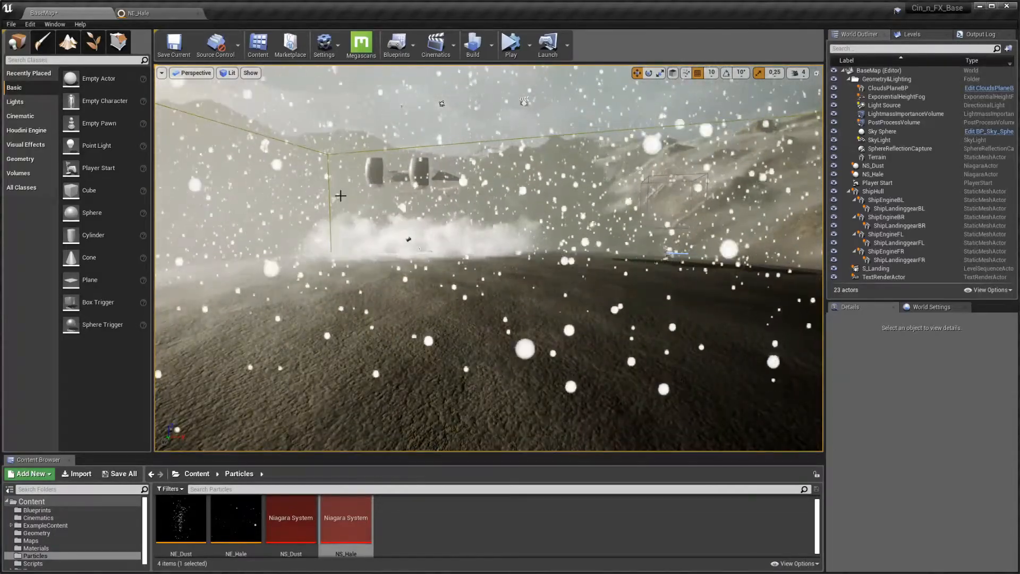
# Step: Add a Collision module to Particle Update in NE_Hale and fix its order relative to Solve Forces and Velocity
pyautogui.click(139, 14)
pyautogui.scroll(-10, 856, 302)
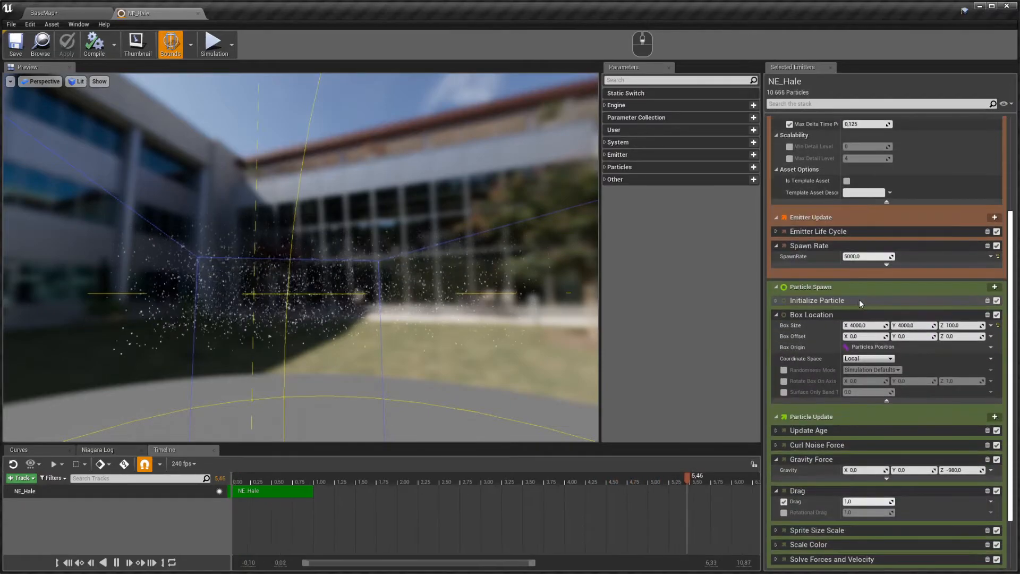
pyautogui.click(991, 367)
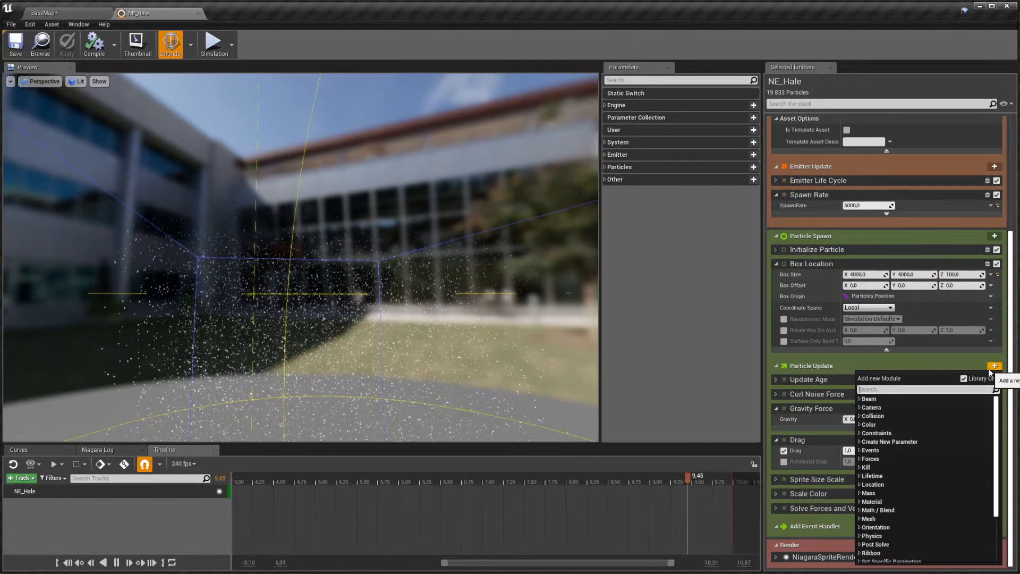
pyautogui.write('coll')
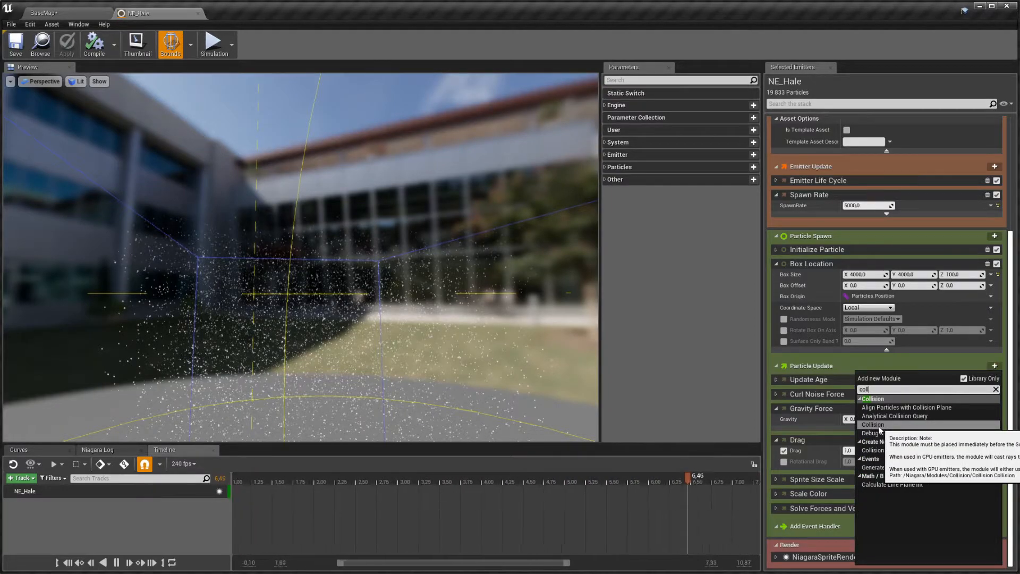
pyautogui.click(878, 425)
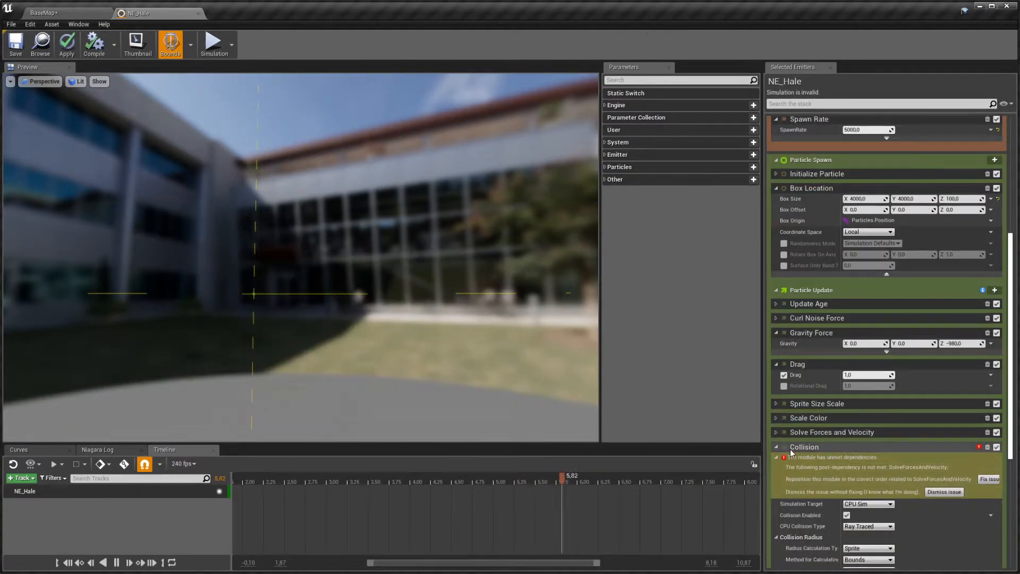
pyautogui.click(987, 480)
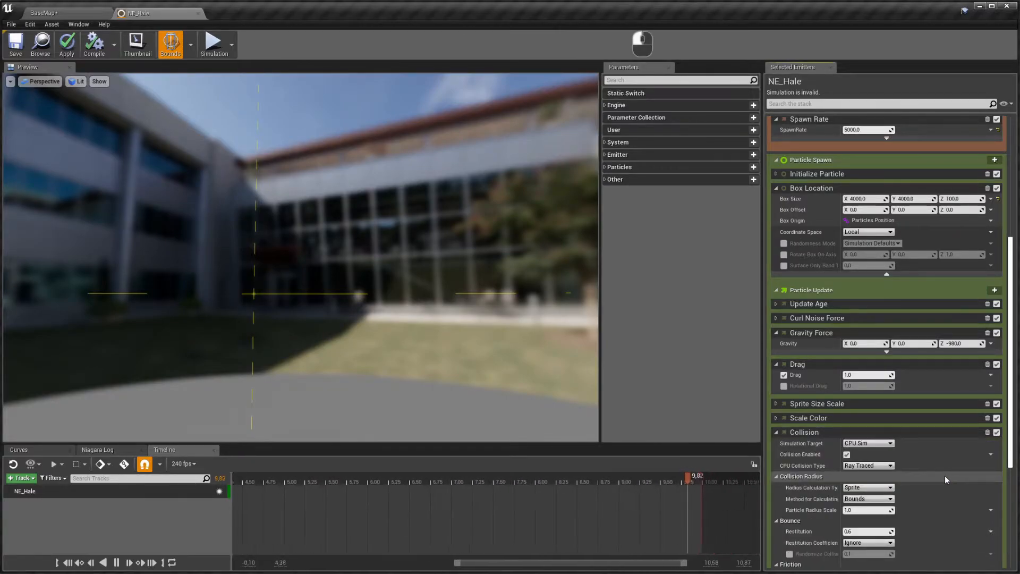
# Step: Set the Collision module's Simulation Target to GPUCompute Sim and apply the emitter changes to its use in the level
pyautogui.scroll(-5, 945, 476)
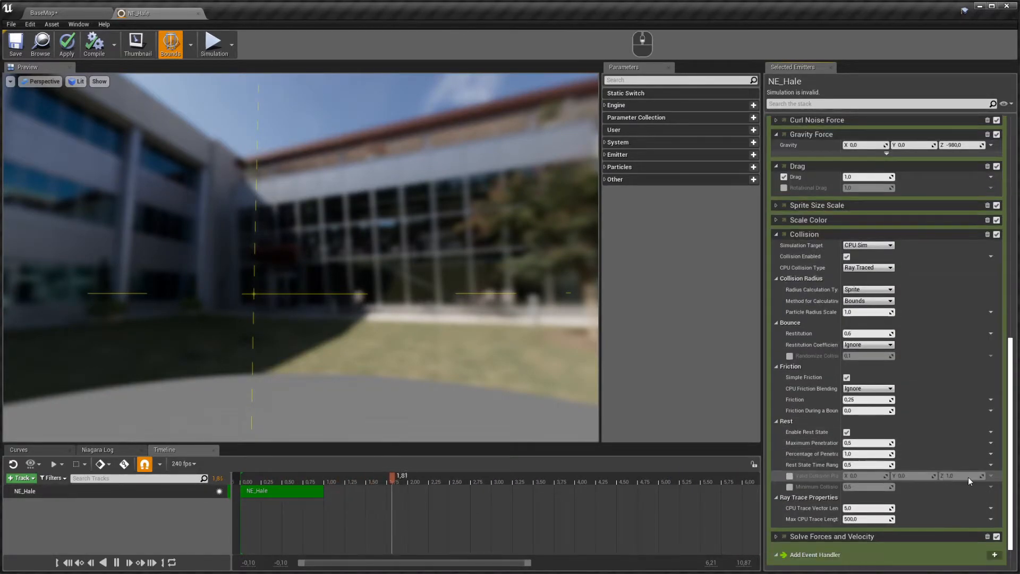
pyautogui.click(874, 246)
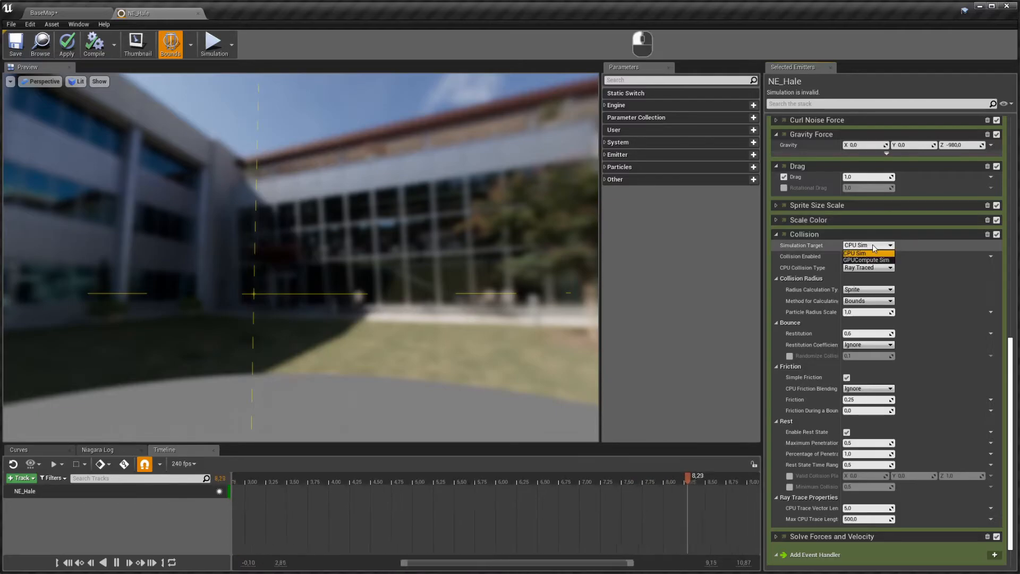
pyautogui.click(866, 260)
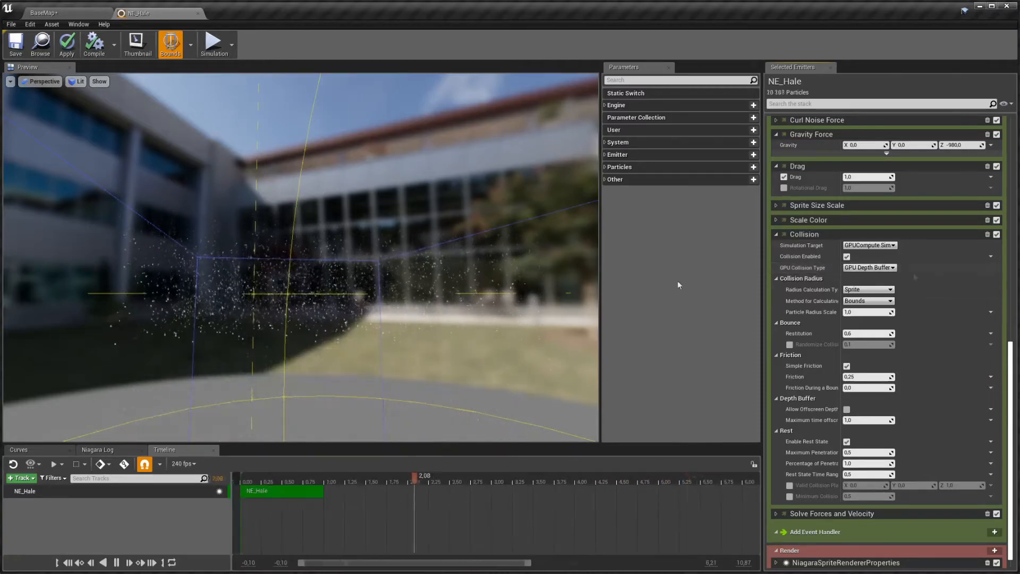
pyautogui.click(67, 13)
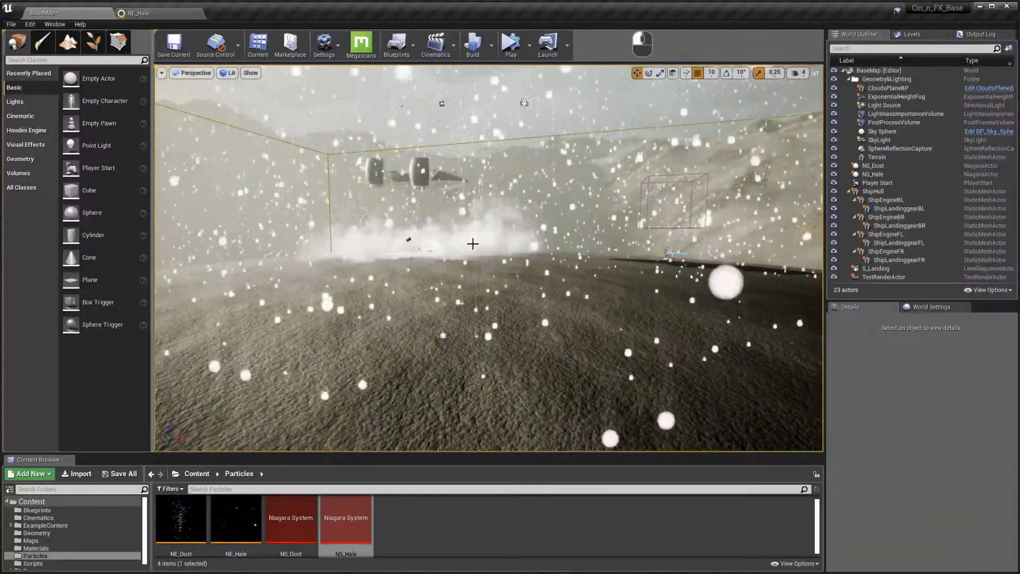
pyautogui.click(141, 12)
pyautogui.click(68, 52)
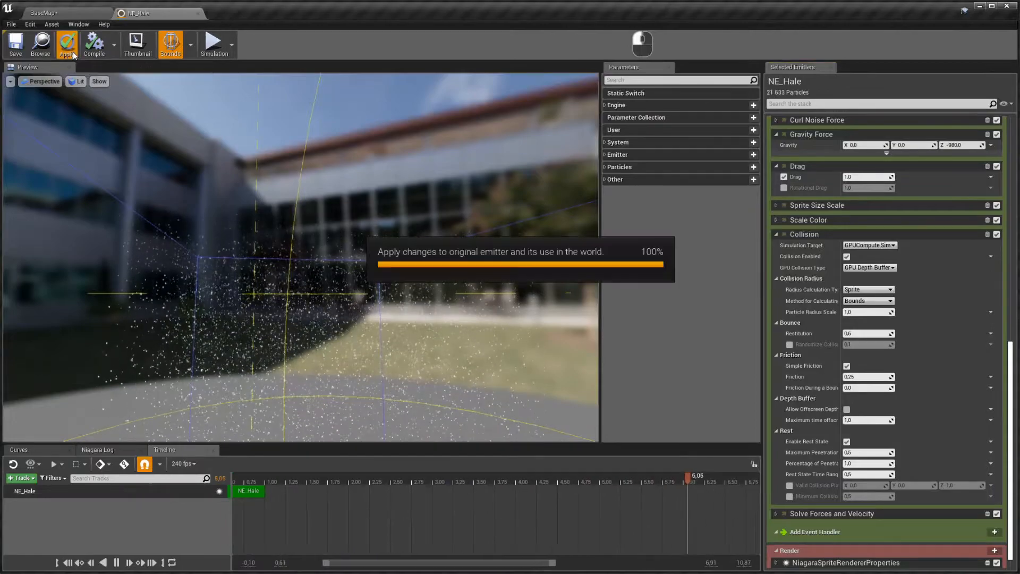
# Step: Examine how the hail collides with the terrain in the BaseMap level and return to the NE_Hale module stack
pyautogui.click(55, 14)
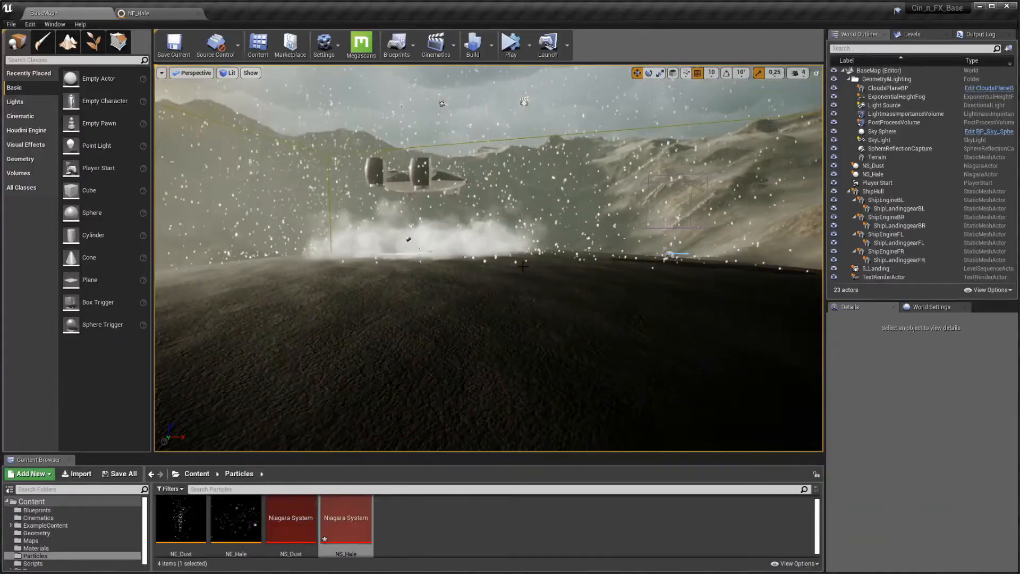
pyautogui.press('s')
pyautogui.moveTo(519, 271); pyautogui.dragTo(553, 272, button='right')
pyautogui.press('w')
pyautogui.press('d')
pyautogui.moveTo(712, 219); pyautogui.dragTo(707, 219, button='right')
pyautogui.press('s')
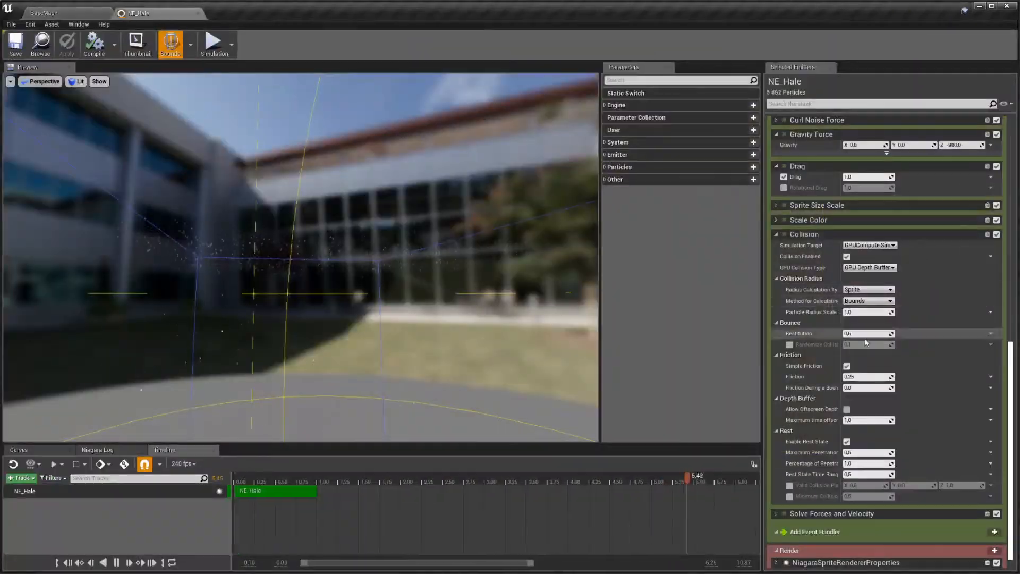
pyautogui.scroll(5, 872, 345)
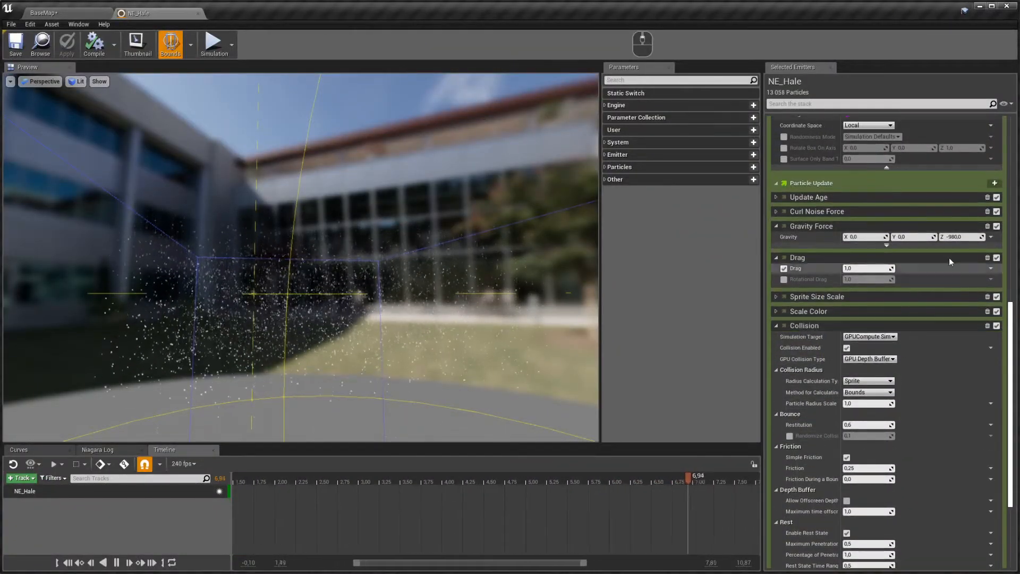
# Step: Add a Wind Force module to NE_Hale's Particle Update, place it above Collision and set its Wind Speed X to 1000
pyautogui.click(994, 184)
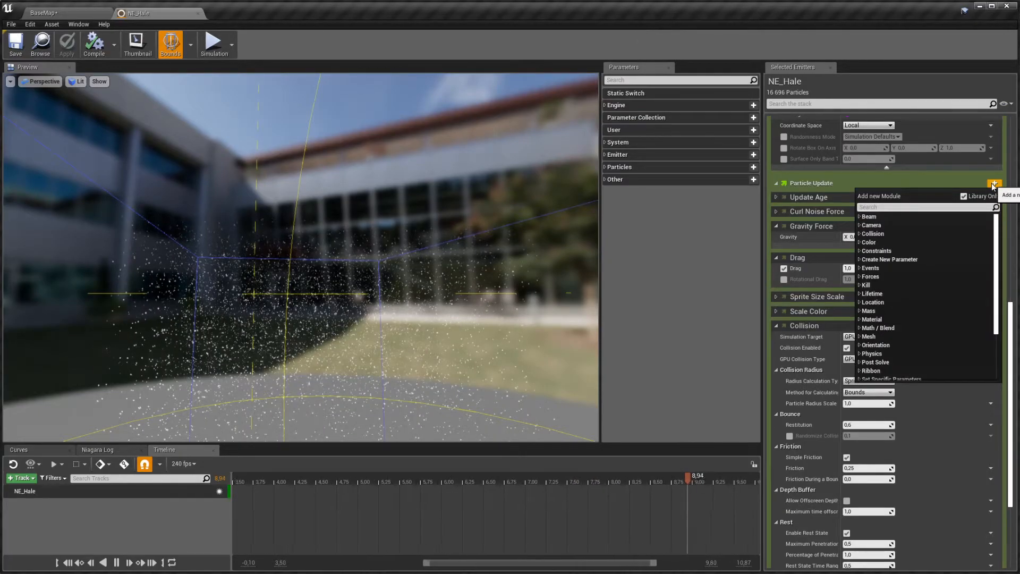
pyautogui.write('wind')
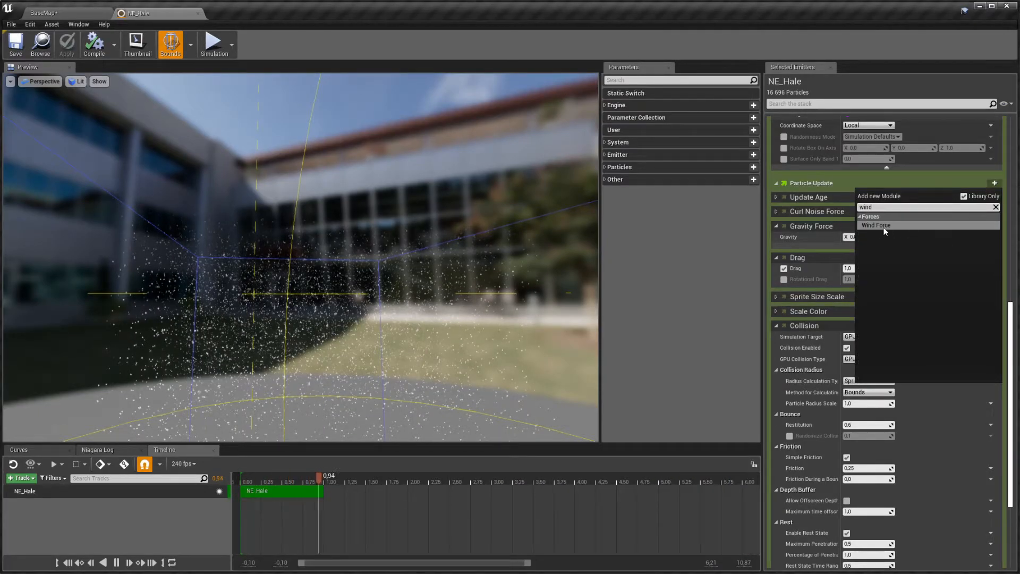
pyautogui.click(885, 225)
pyautogui.scroll(-5, 824, 329)
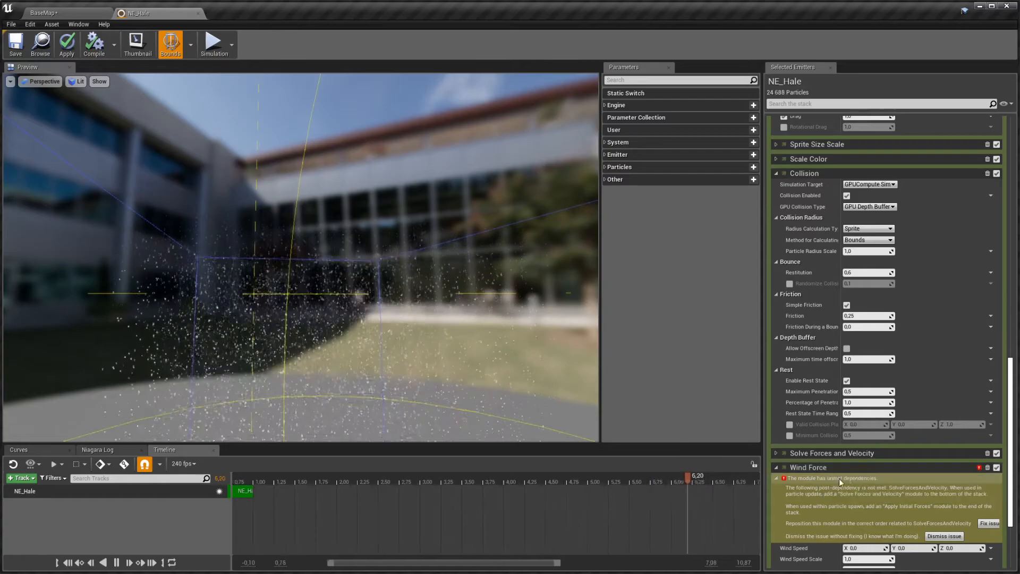
pyautogui.moveTo(861, 467); pyautogui.dragTo(858, 448)
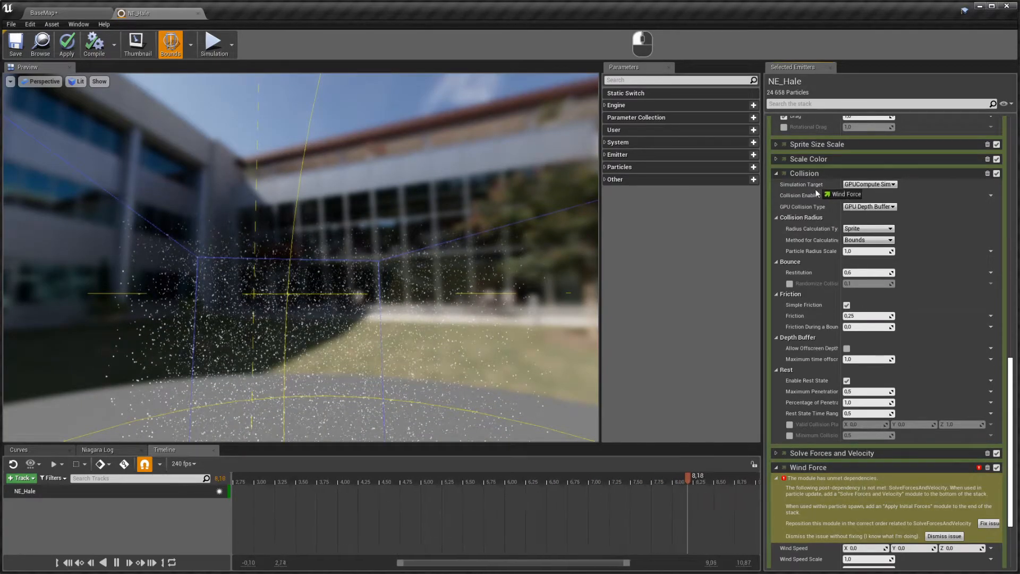
pyautogui.moveTo(829, 188); pyautogui.dragTo(822, 173)
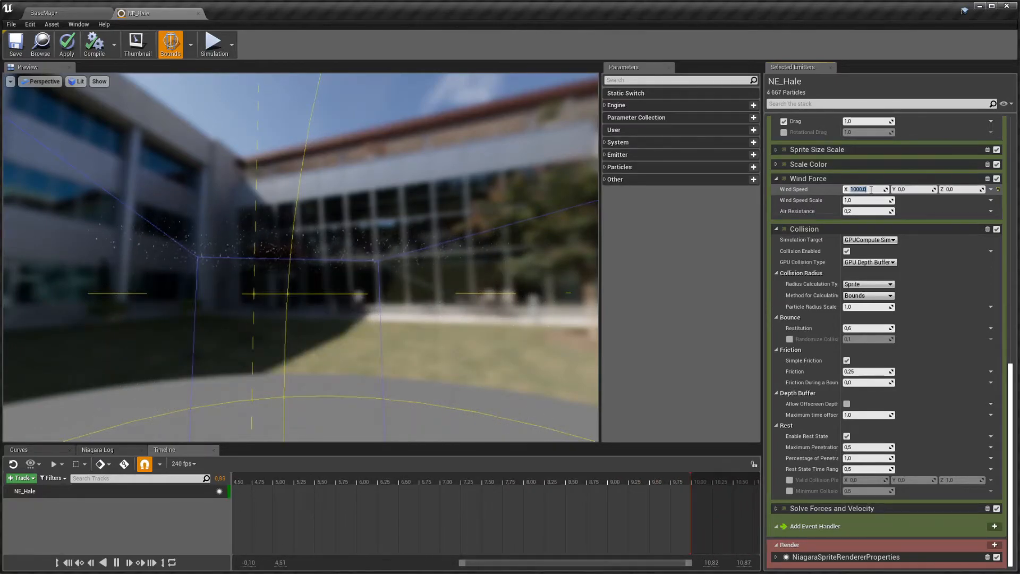
# Step: Set the Curl Noise Force to strength 1000 and frequency 0.02, and set Drag to 0.2
pyautogui.scroll(5, 873, 304)
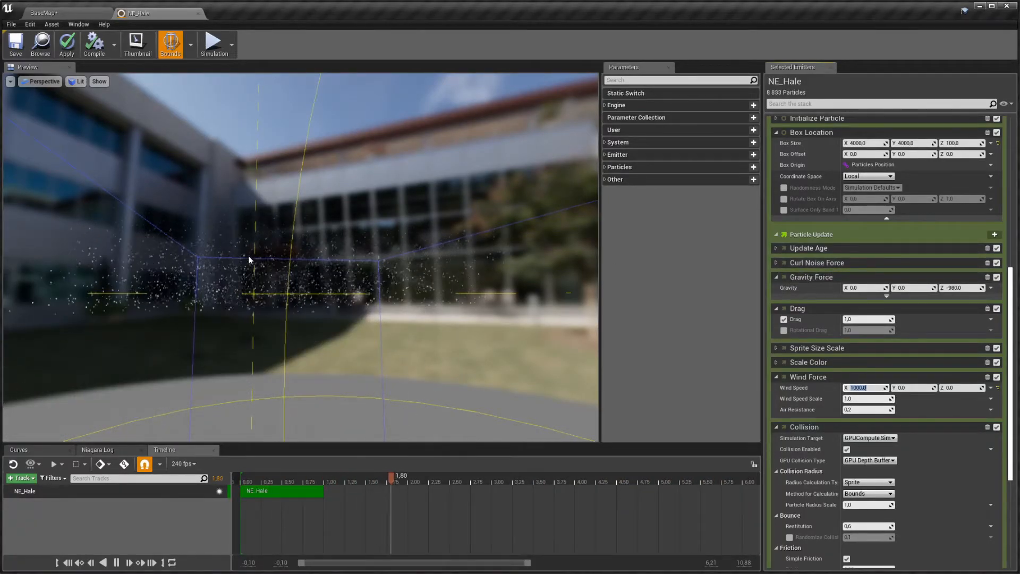
pyautogui.click(776, 263)
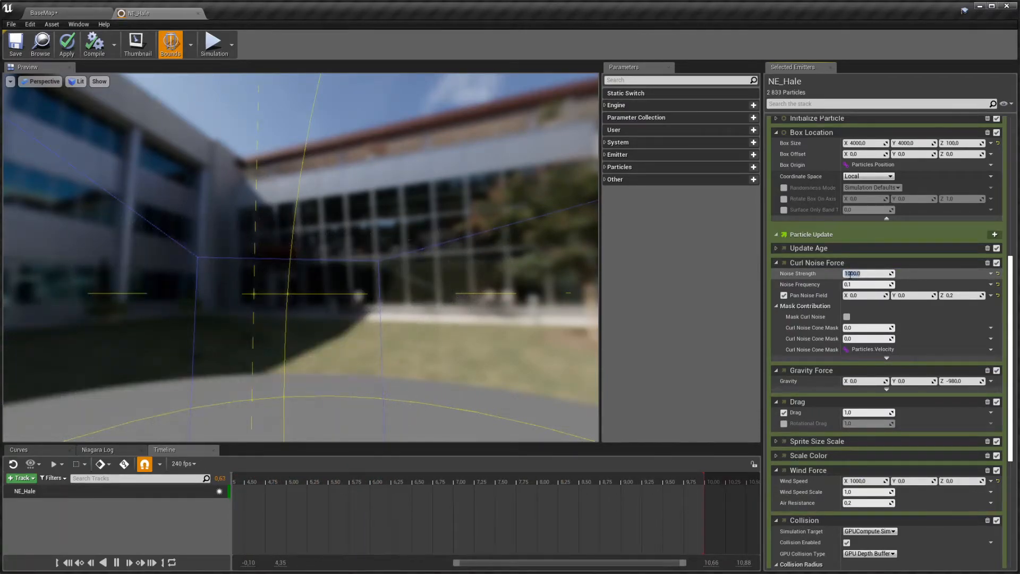
pyautogui.press('Return')
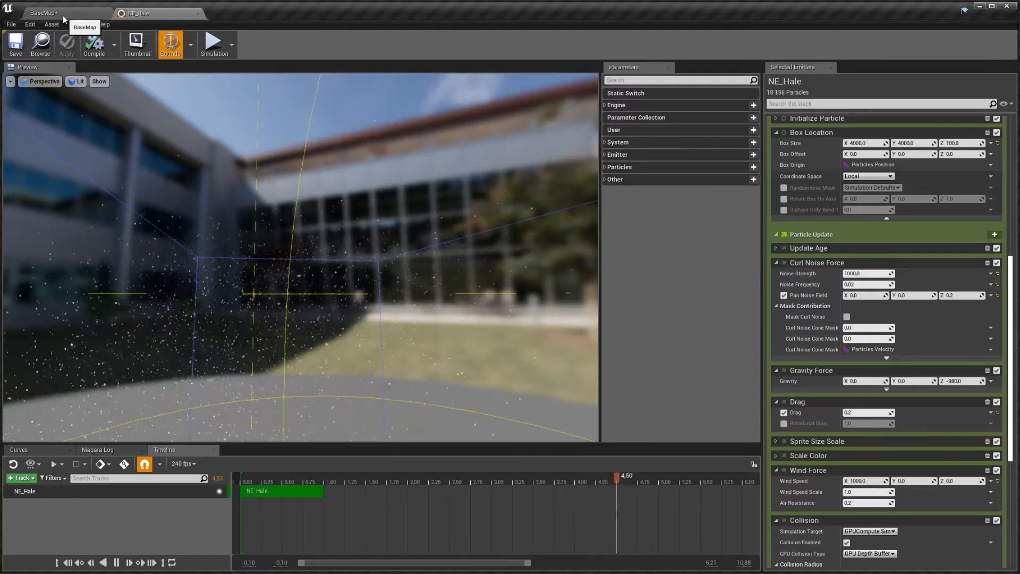
# Step: Examine the wind-blown hail near the ground in the BaseMap level
pyautogui.click(64, 18)
pyautogui.press('s')
pyautogui.press('a')
pyautogui.moveTo(493, 284); pyautogui.dragTo(662, 276, button='right')
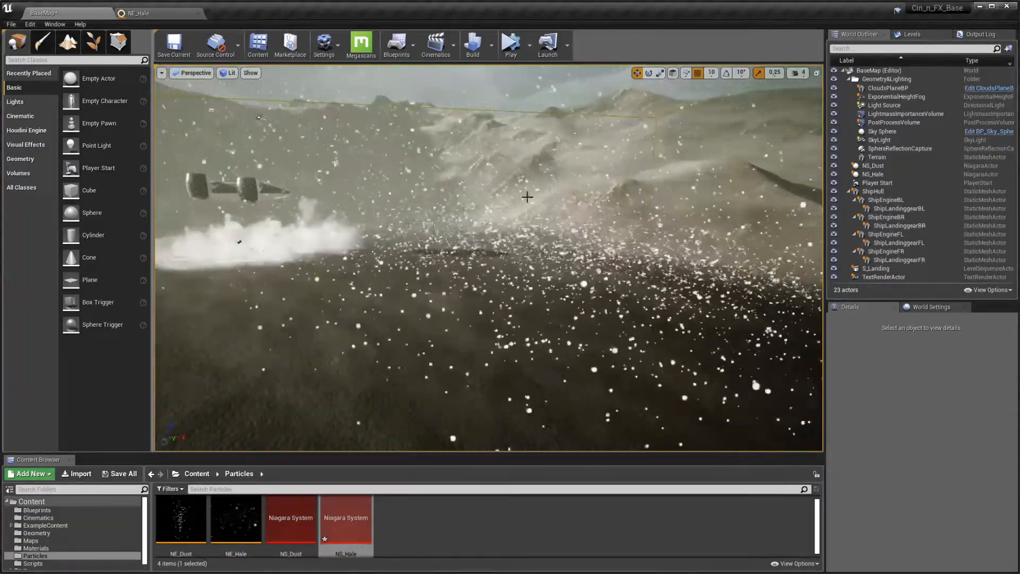
# Step: Set the Collision module's bounce Restitution in NE_Hale to 0.1 and save the emitter
pyautogui.click(147, 15)
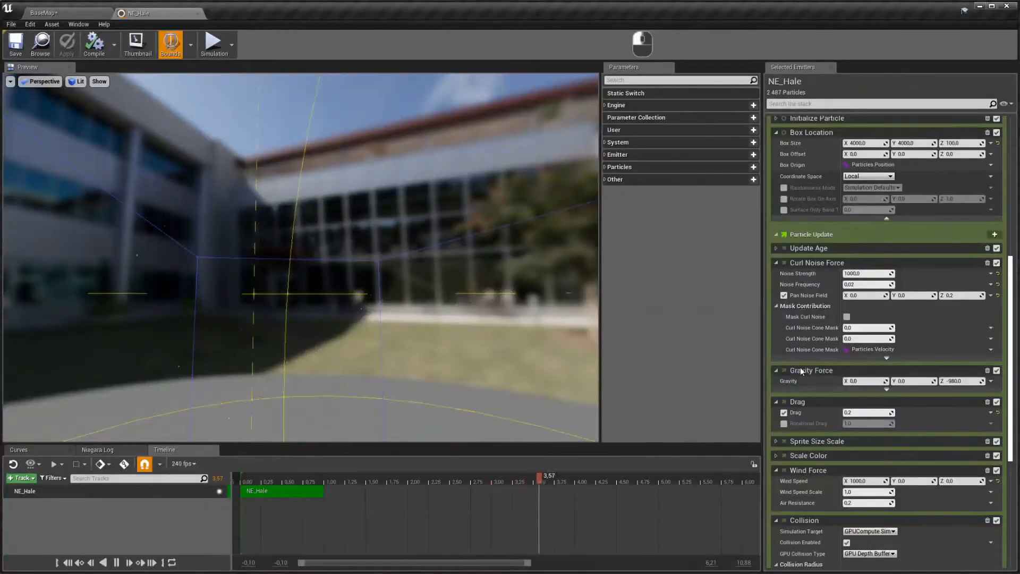
pyautogui.scroll(-8, 843, 381)
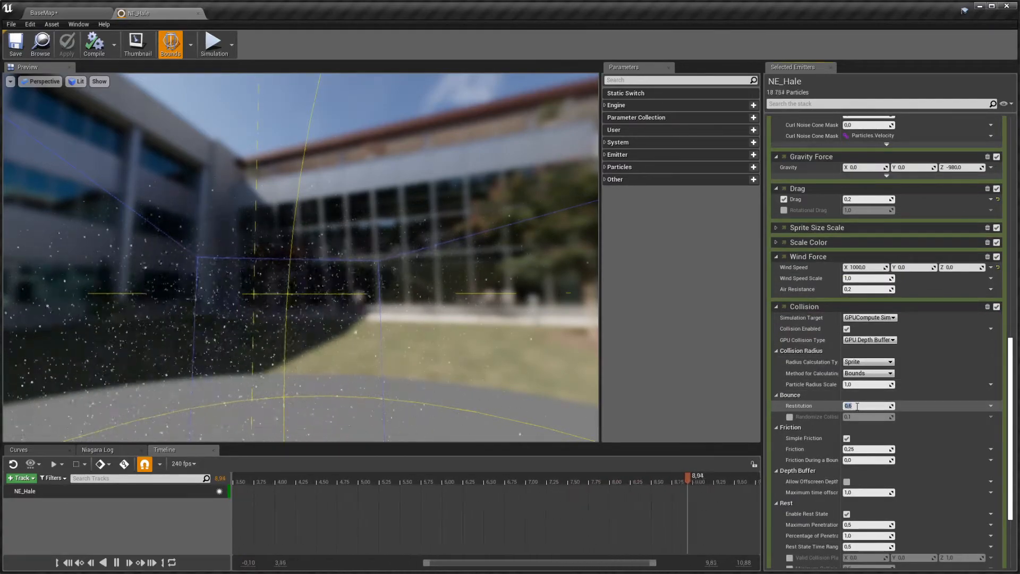
pyautogui.write('.1')
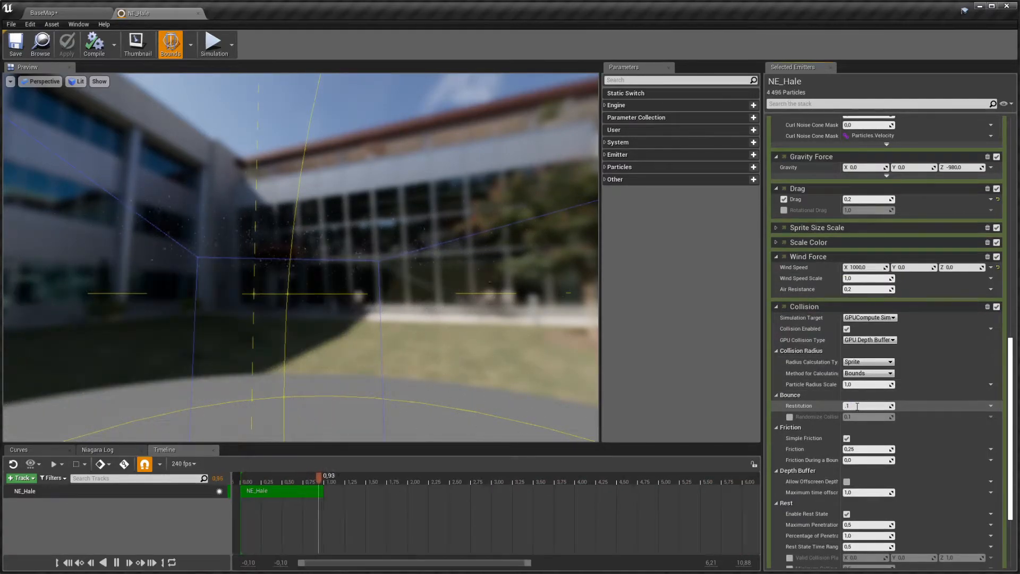
pyautogui.click(24, 46)
# Step: Examine how the hail bounces and settles on the terrain in the BaseMap level
pyautogui.click(47, 13)
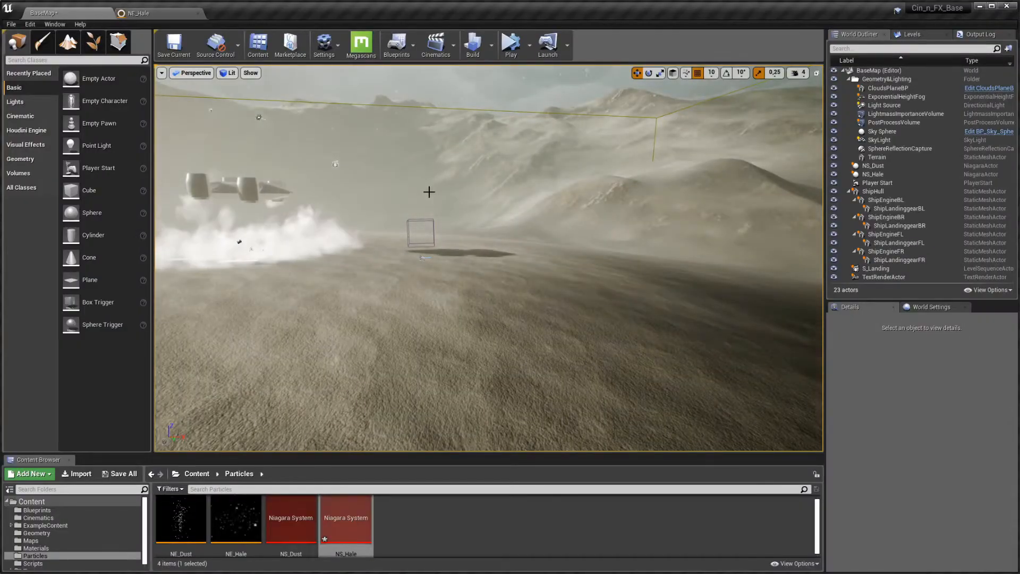
pyautogui.moveTo(469, 255); pyautogui.dragTo(449, 268, button='right')
pyautogui.press('w')
pyautogui.press('s')
pyautogui.press('a')
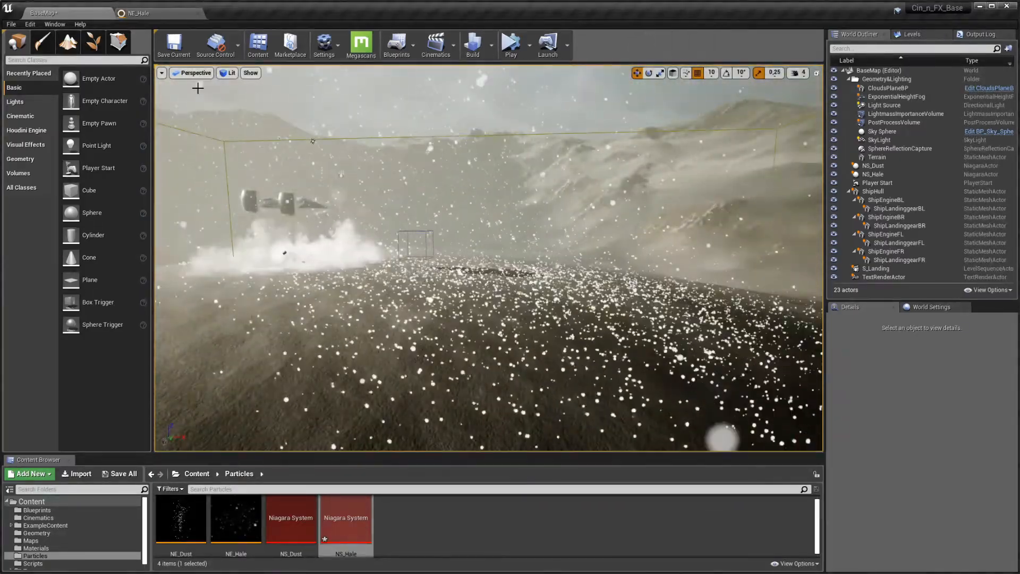
# Step: Reduce the minimum sprite size in NE_Hale's Initialize Particle module
pyautogui.click(141, 13)
pyautogui.scroll(12, 907, 419)
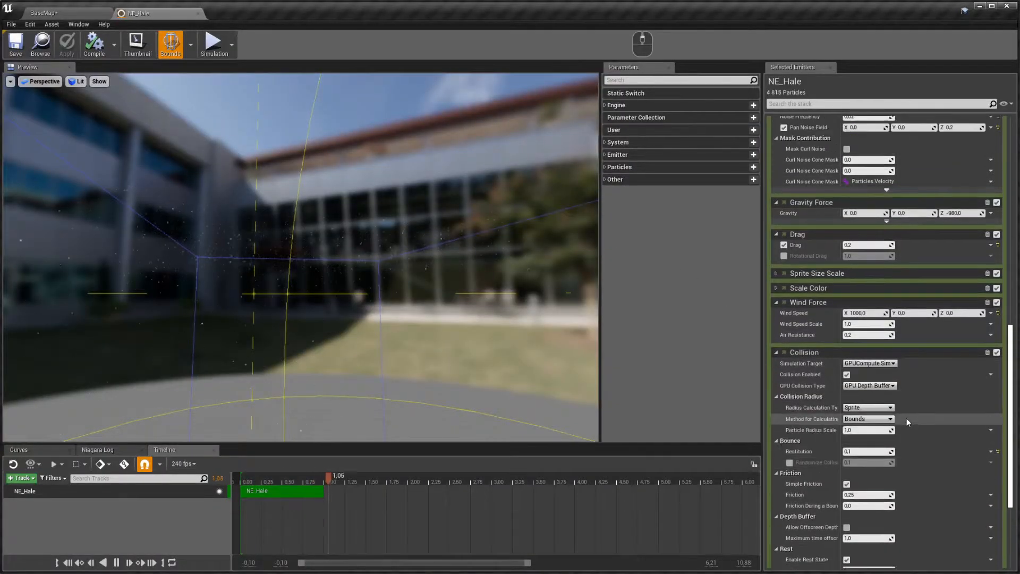
pyautogui.scroll(3, 906, 419)
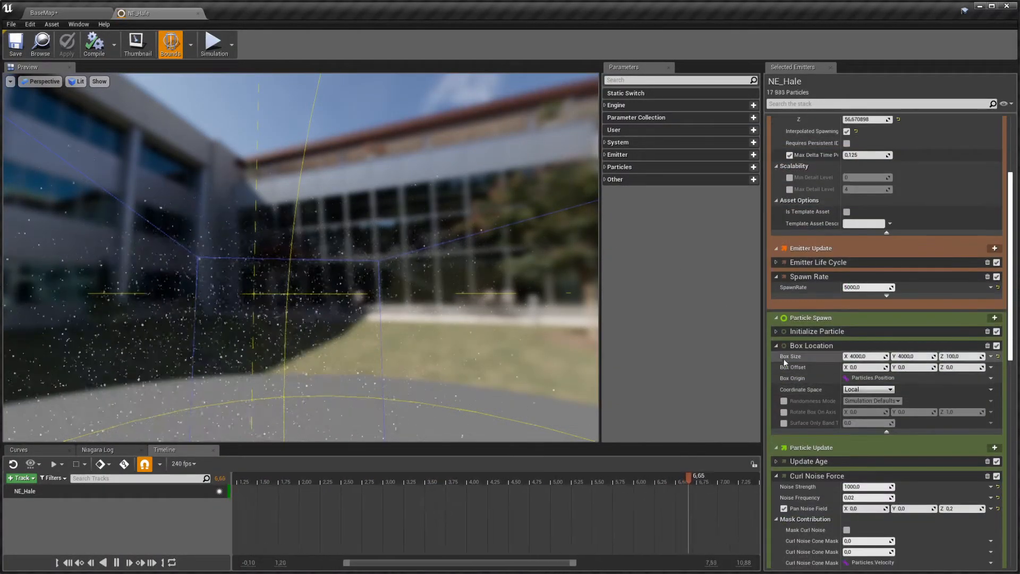
pyautogui.click(776, 332)
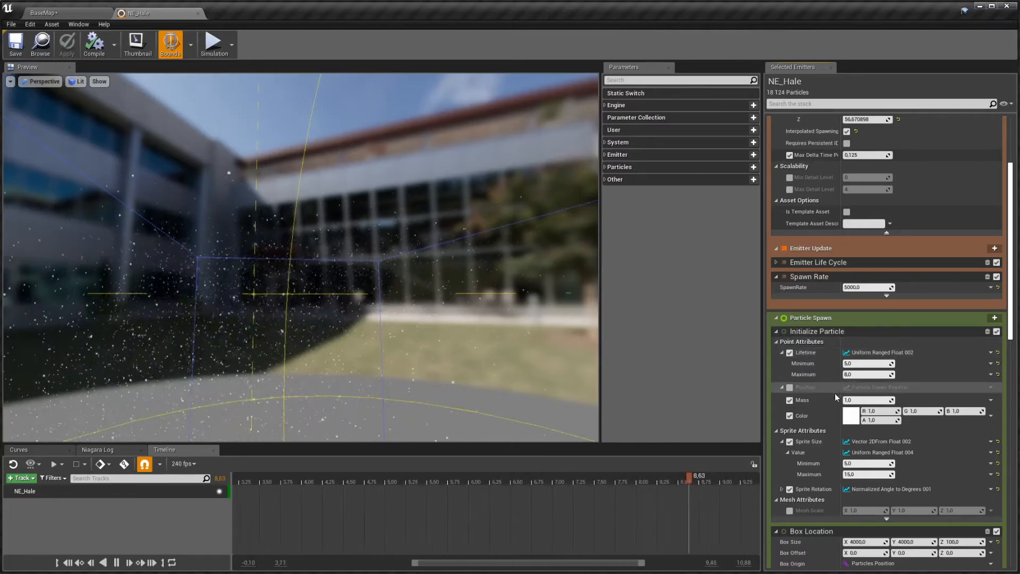
pyautogui.click(857, 464)
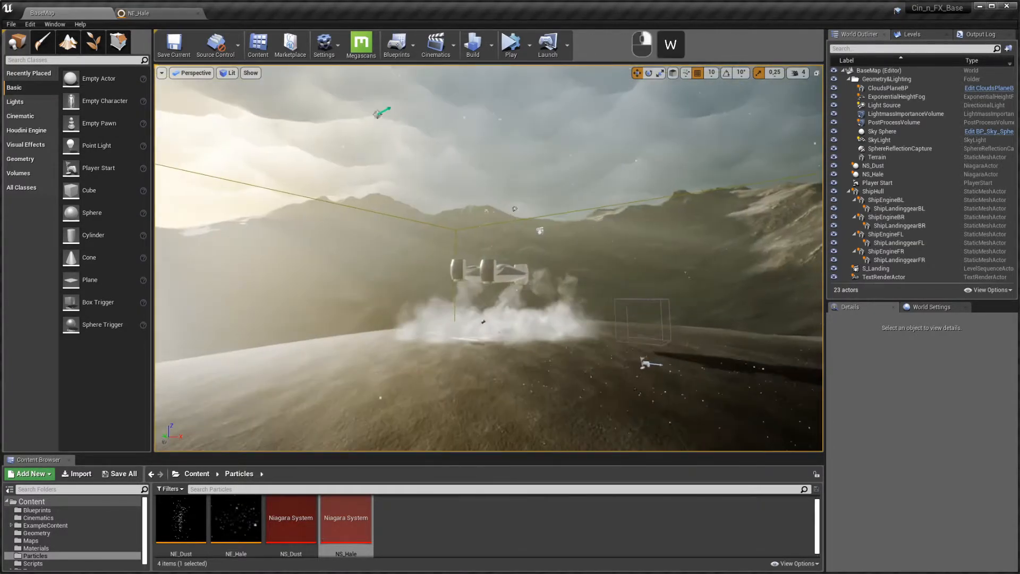
# Step: Create a Niagara emitter from the Fountain template in the Particles folder and name it NE_Engine
pyautogui.press('w')
pyautogui.moveTo(489, 258); pyautogui.dragTo(489, 257, button='right')
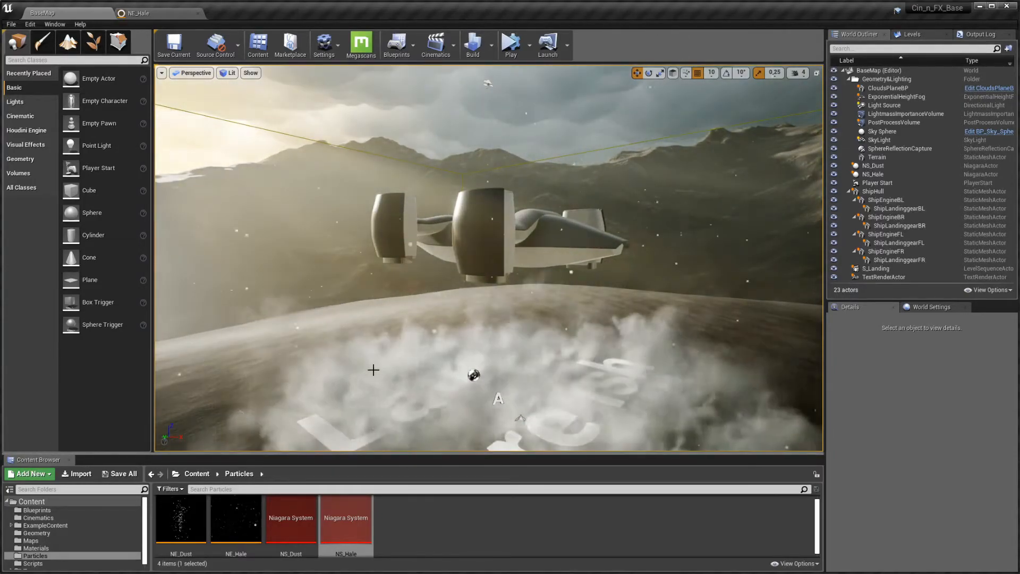
pyautogui.rightClick(427, 529)
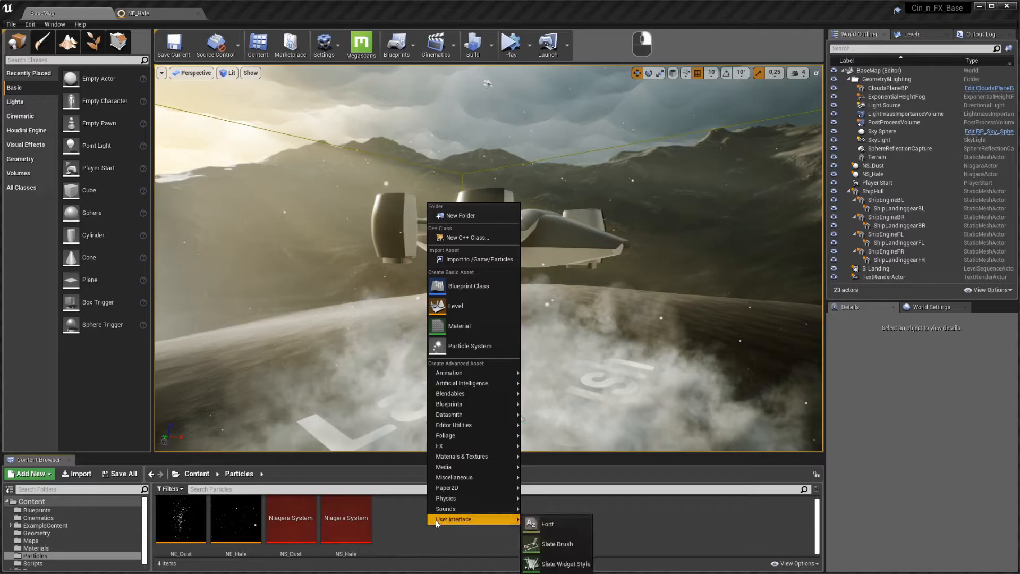
pyautogui.moveTo(481, 435)
pyautogui.click(563, 473)
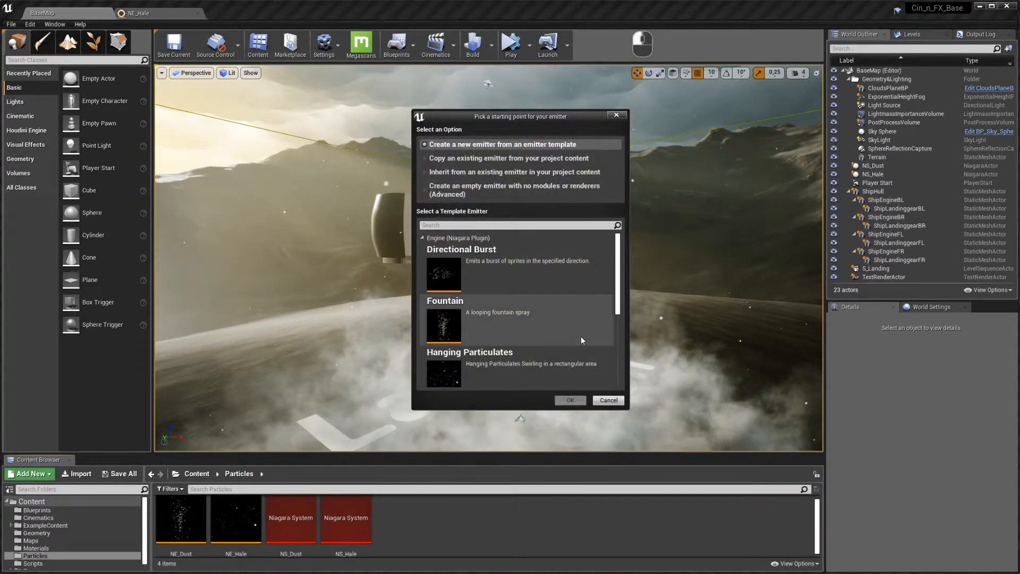
pyautogui.click(436, 323)
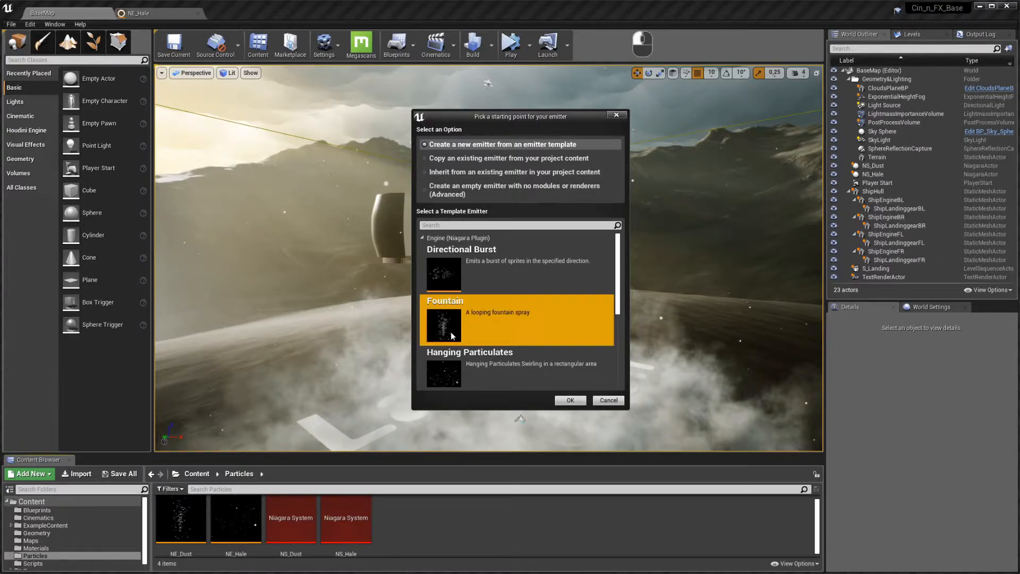
pyautogui.click(566, 400)
pyautogui.write('NE_')
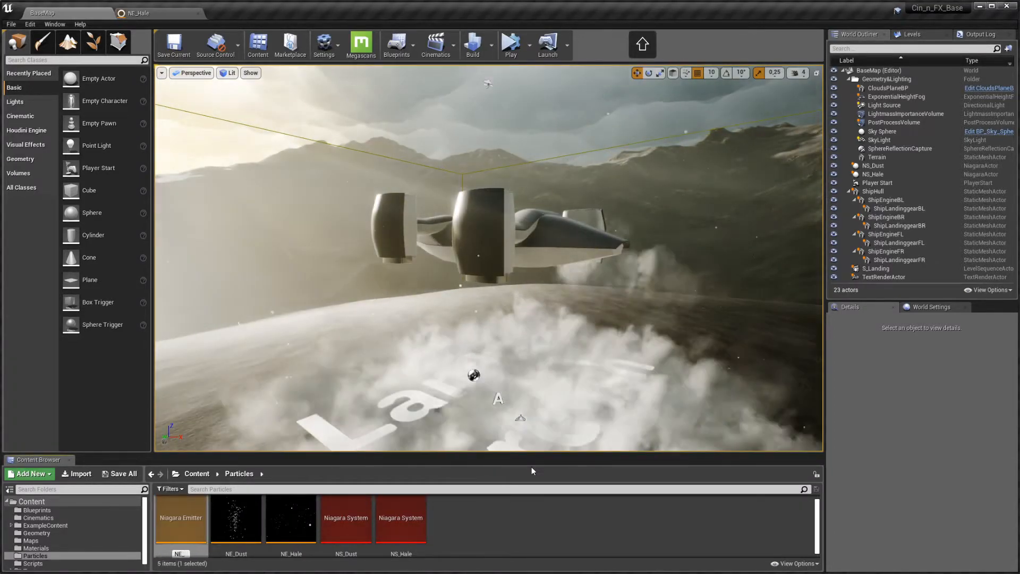
pyautogui.write('Engi')
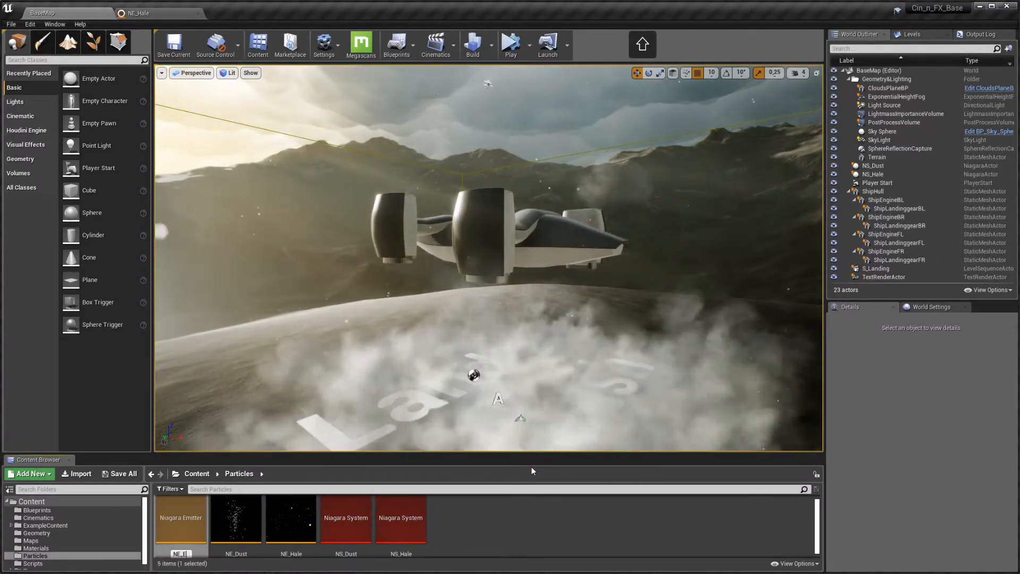
pyautogui.write('ne')
pyautogui.press('Return')
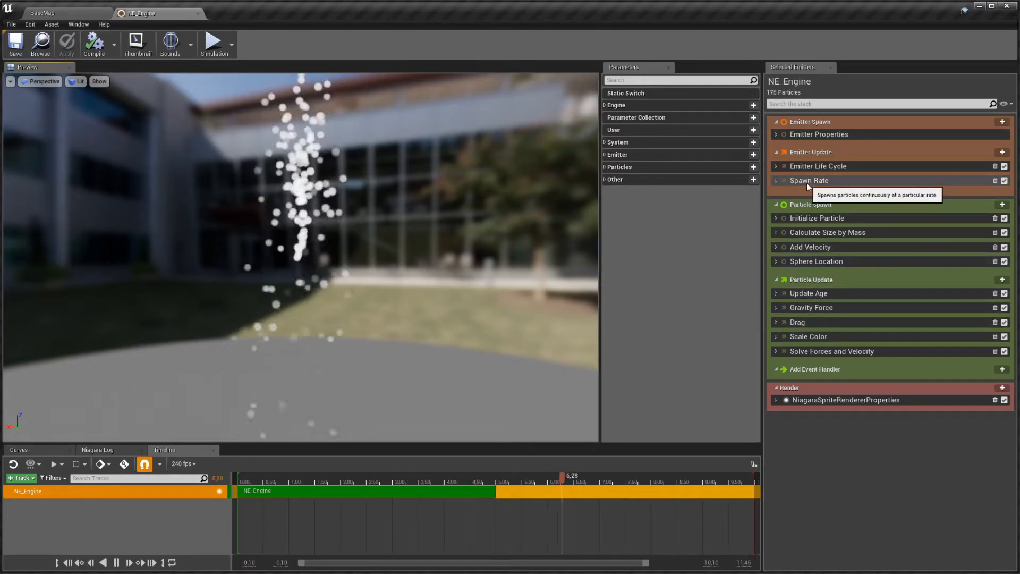
# Step: Set the particle Lifetime in NE_Engine's Initialize Particle module to a minimum of 0.05 and a maximum of 0.1
pyautogui.click(776, 218)
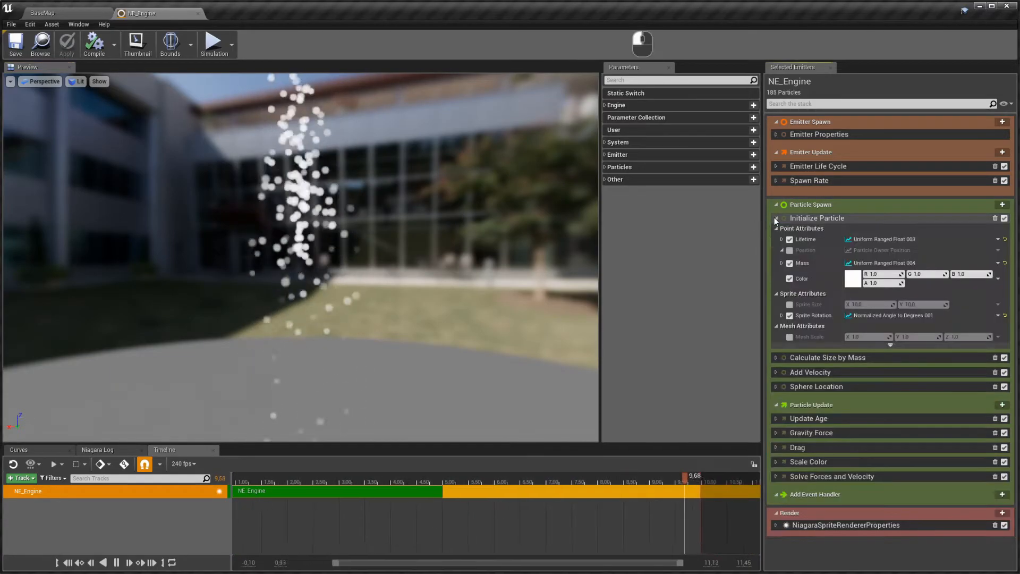
pyautogui.click(781, 239)
pyautogui.click(861, 250)
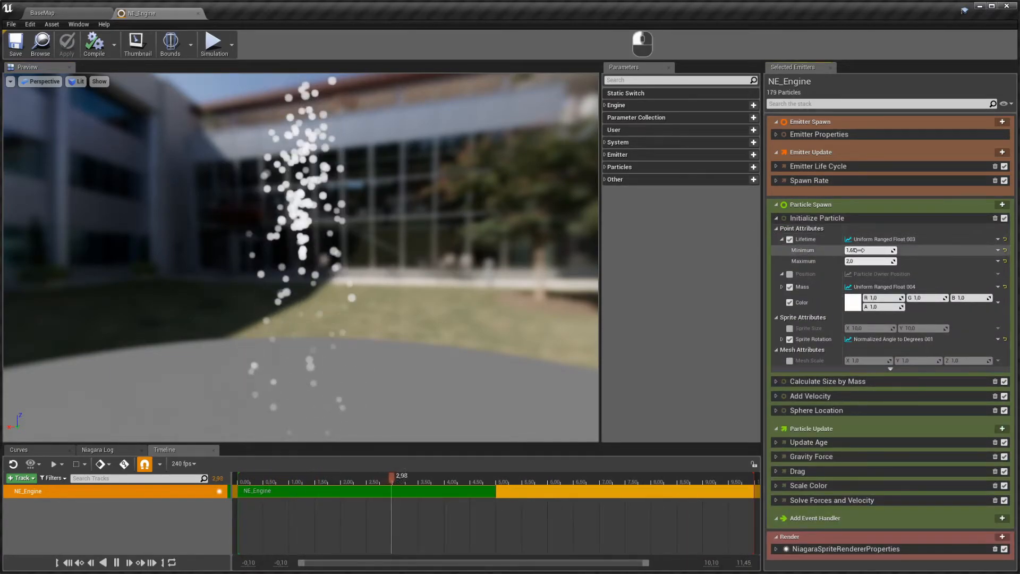
pyautogui.write('0,05')
pyautogui.press('Tab')
pyautogui.write('1')
pyautogui.press('Return')
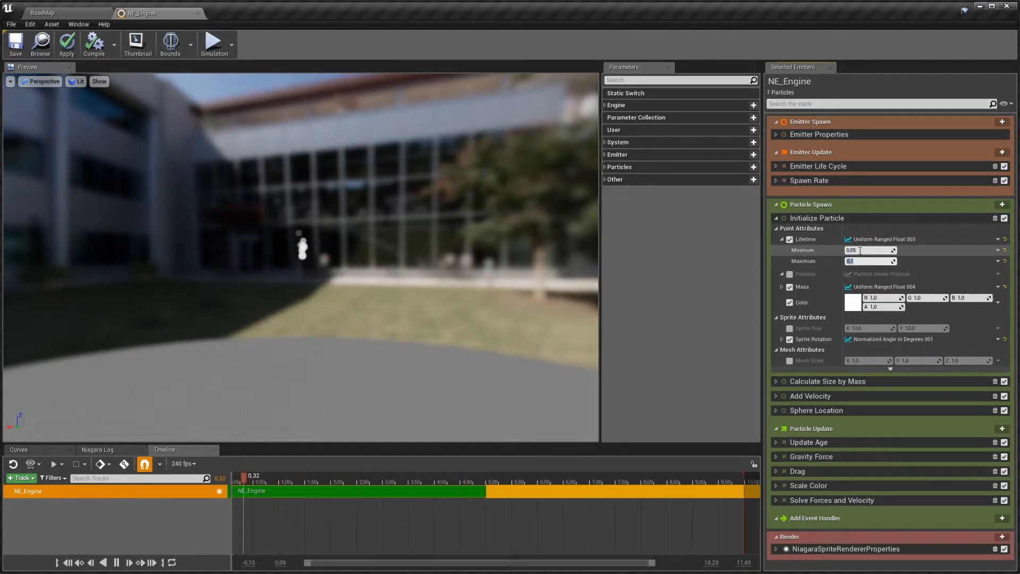
# Step: Delete the Calculate Size by Mass, Gravity Force and Drag modules from NE_Engine
pyautogui.click(996, 381)
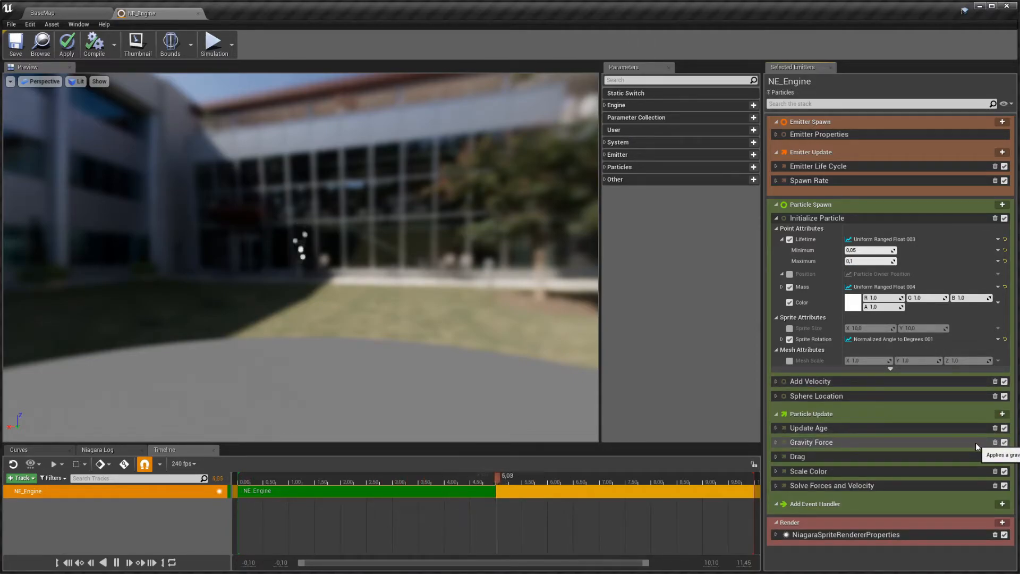
pyautogui.click(995, 442)
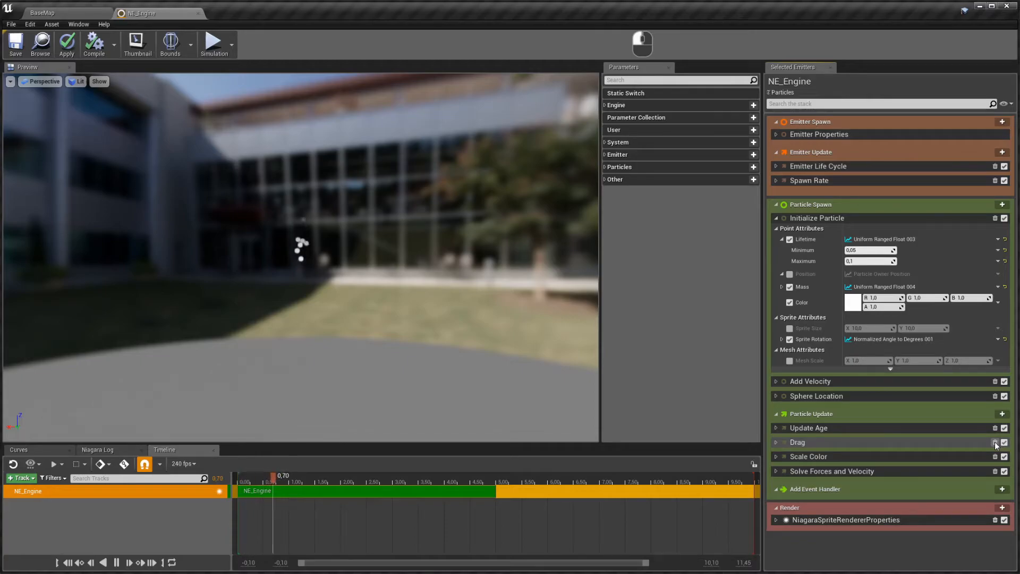
pyautogui.click(996, 442)
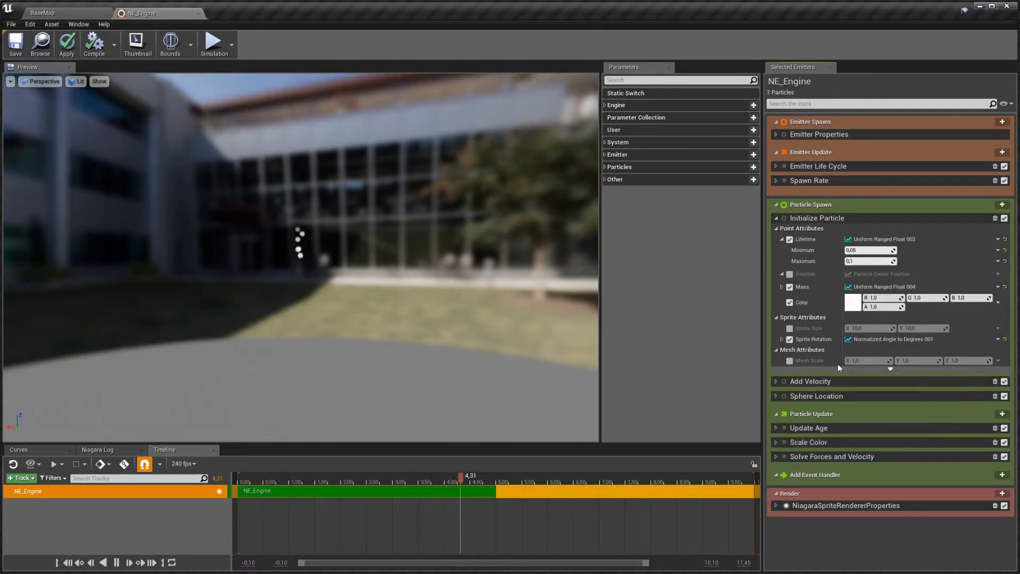
# Step: Enable Sprite Size in Initialize Particle and set its Y value to 150
pyautogui.click(789, 328)
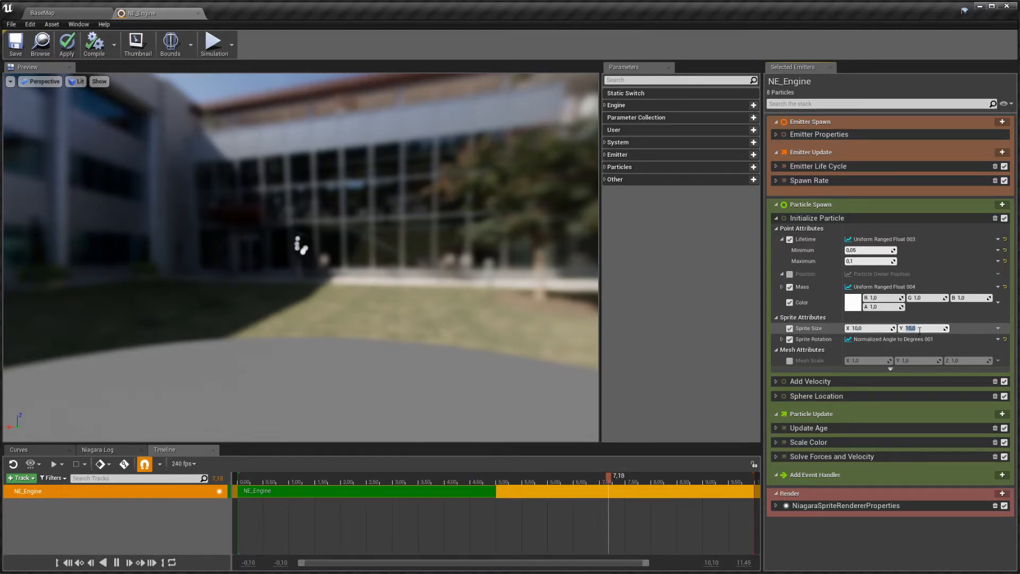
pyautogui.write('15')
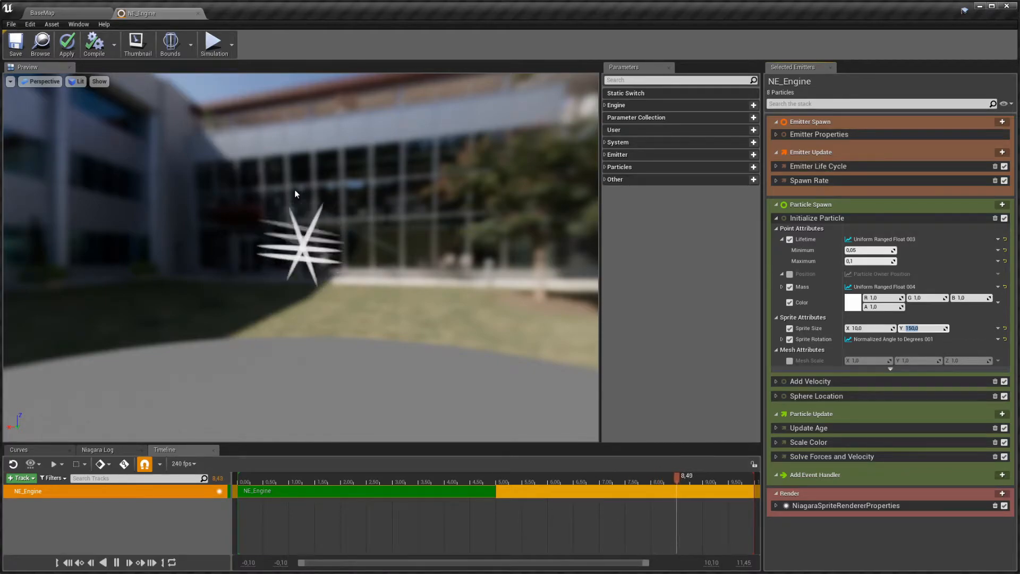
# Step: Set the Alignment of NE_Engine's sprite renderer to Velocity Aligned
pyautogui.click(776, 505)
pyautogui.scroll(-2, 776, 504)
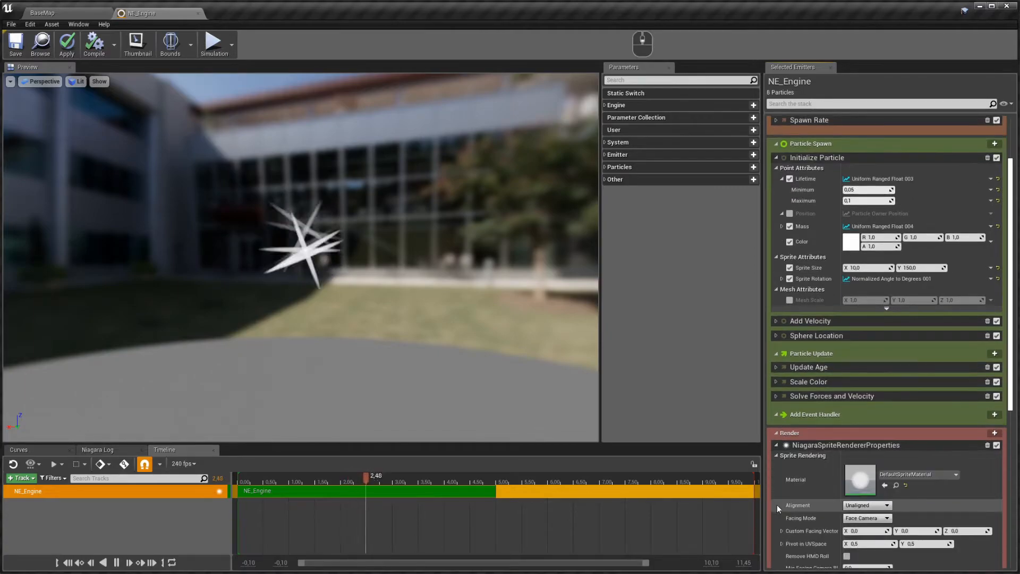
pyautogui.scroll(-2, 777, 505)
pyautogui.click(866, 460)
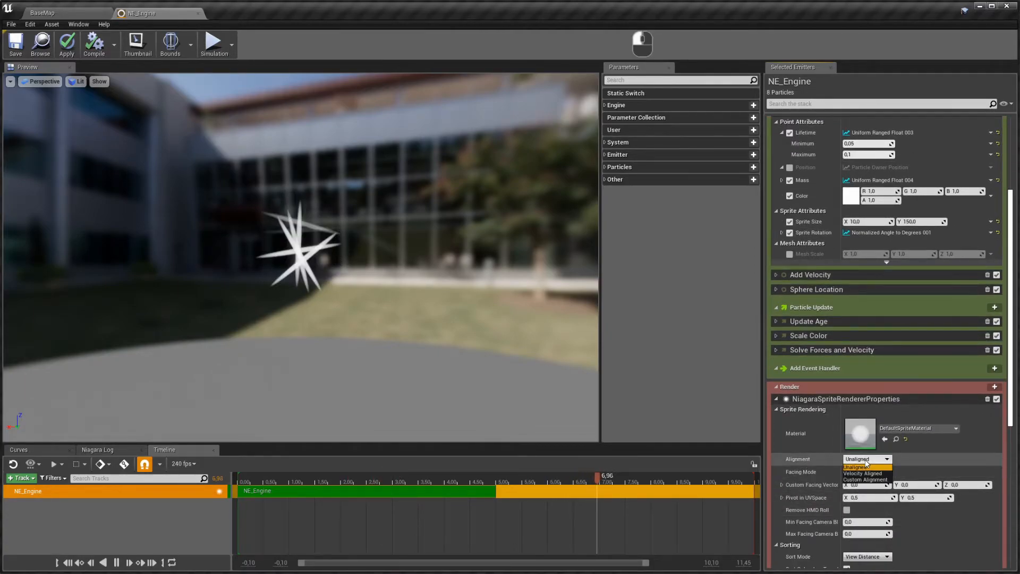
pyautogui.click(861, 473)
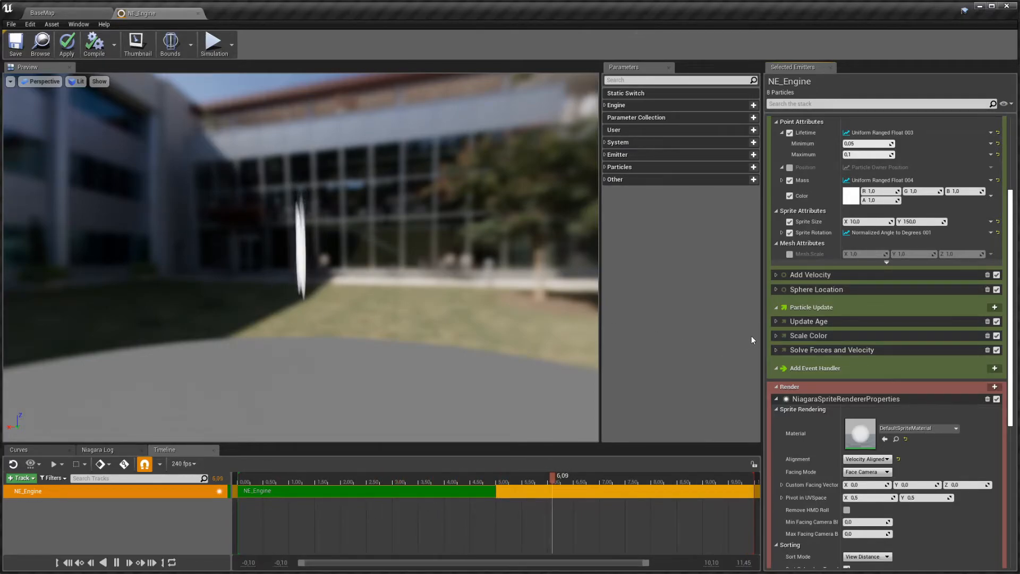
pyautogui.click(777, 336)
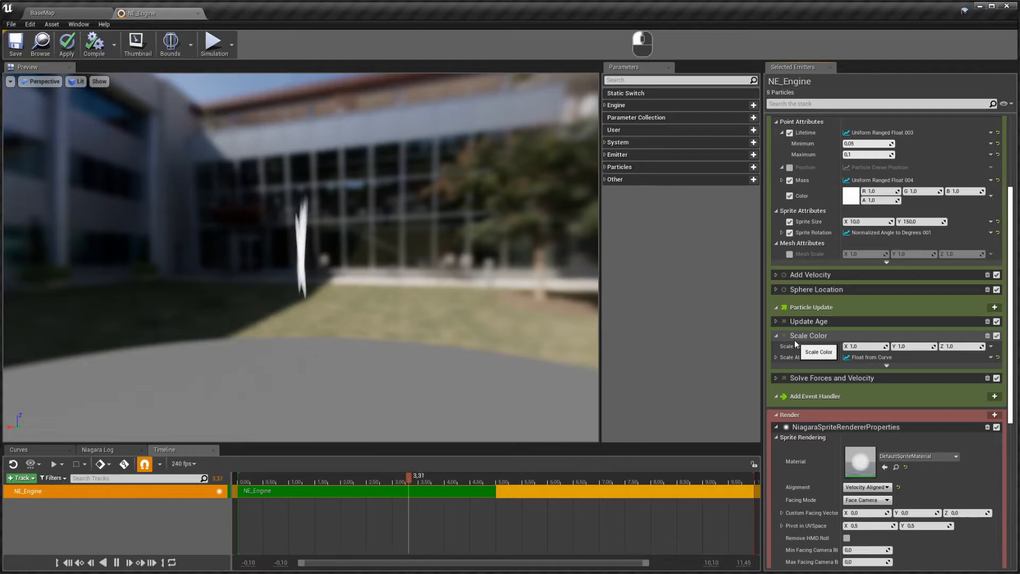
pyautogui.click(777, 357)
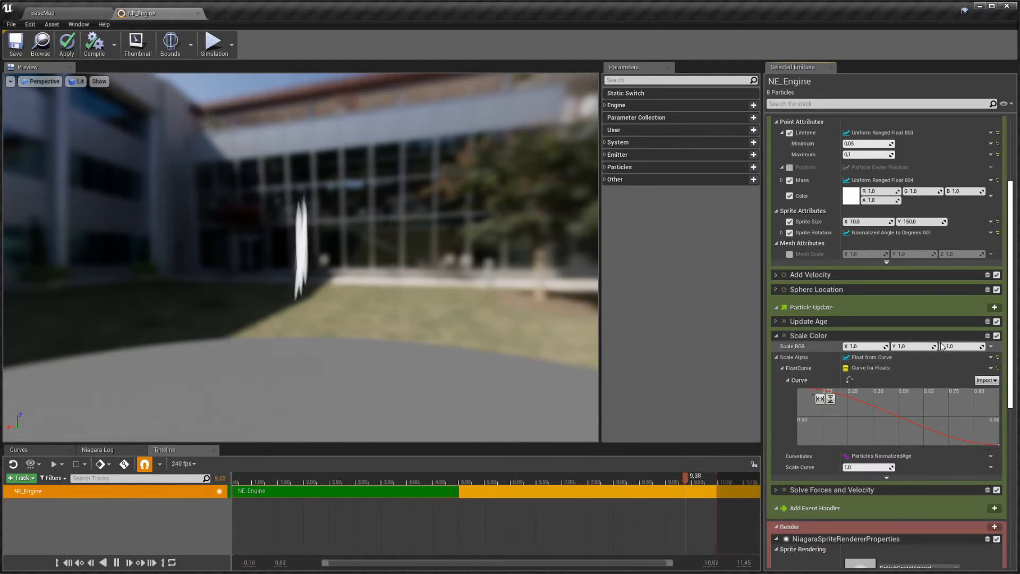
pyautogui.click(776, 357)
# Step: Add a Color module to the Particle Spawn stage of NE_Engine
pyautogui.scroll(2, 792, 372)
pyautogui.scroll(1, 793, 370)
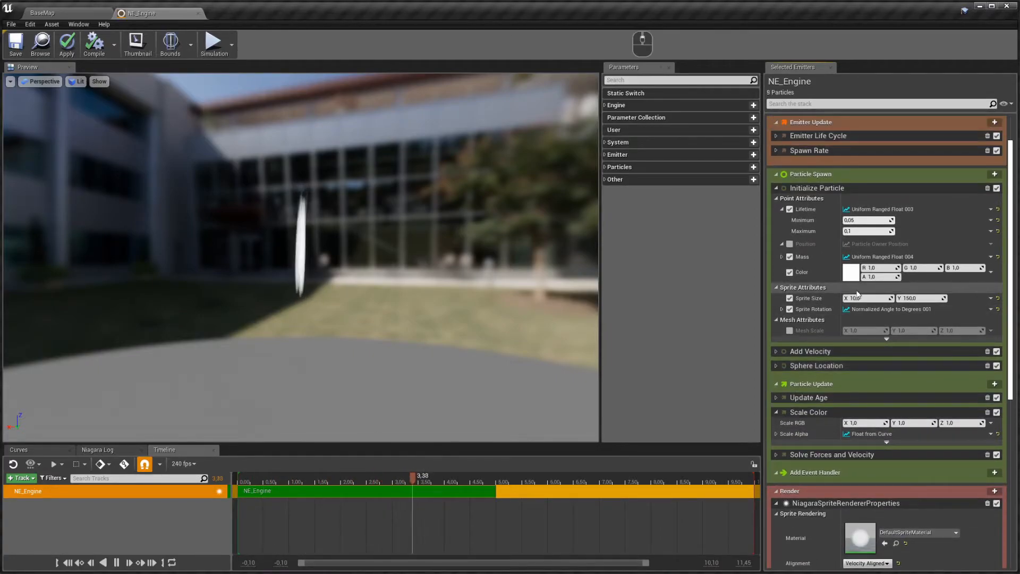
pyautogui.click(995, 175)
pyautogui.write('color')
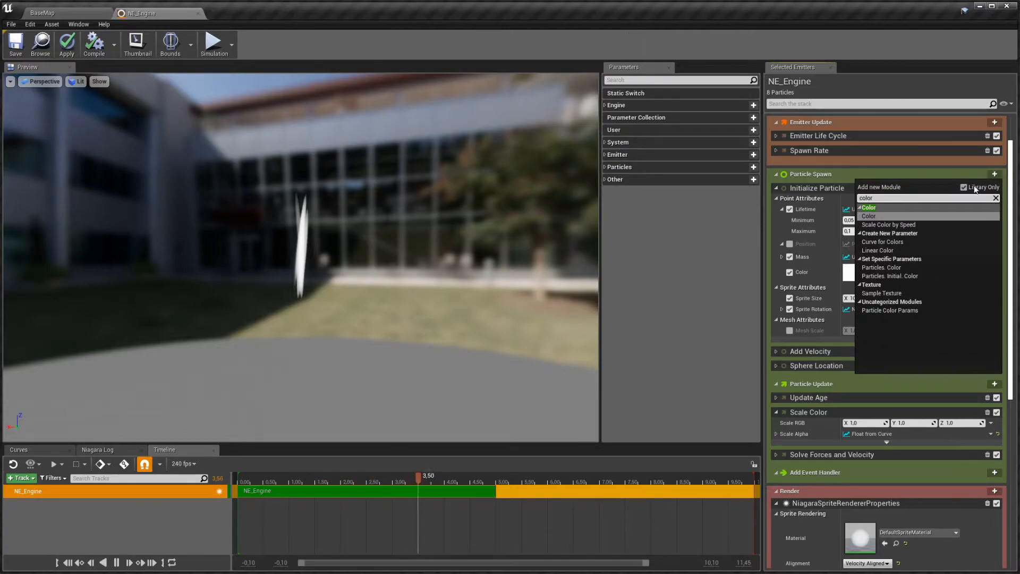
pyautogui.click(871, 217)
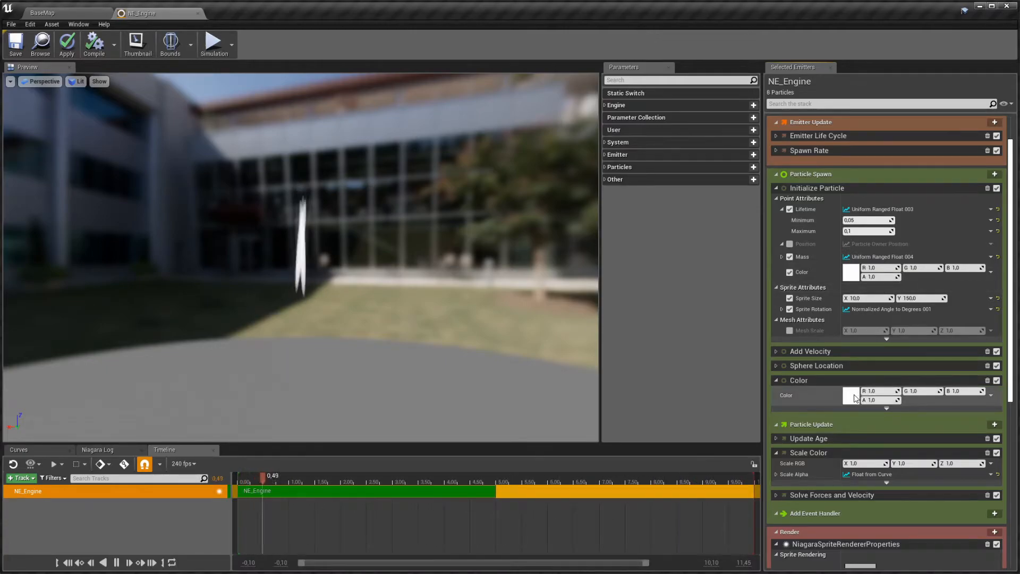
# Step: Set the Color module to light blue with a V value of 100 and save the emitter
pyautogui.click(855, 396)
pyautogui.moveTo(898, 390); pyautogui.dragTo(791, 240)
pyautogui.moveTo(805, 314); pyautogui.dragTo(768, 298)
pyautogui.click(870, 408)
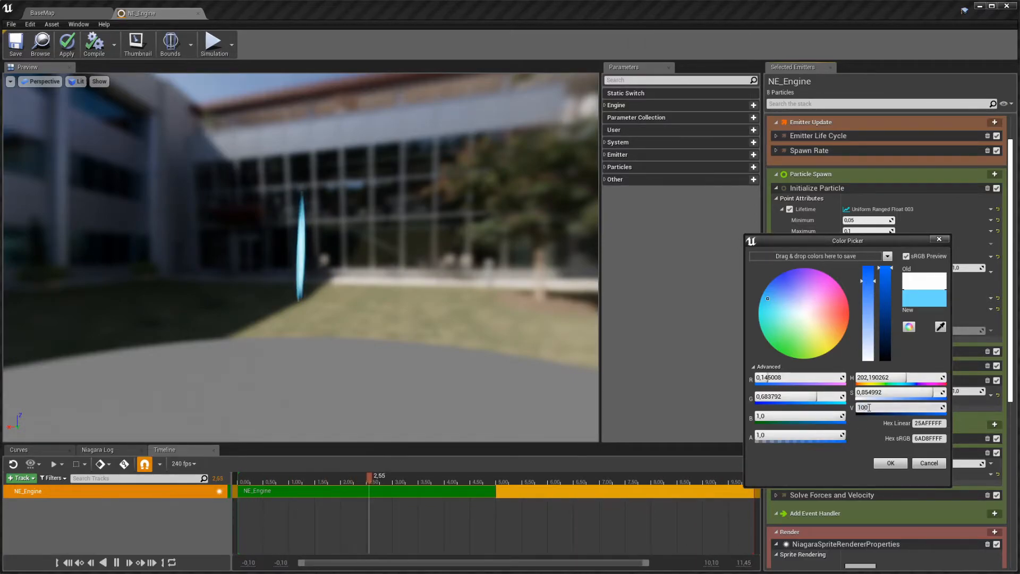
pyautogui.press('Return')
pyautogui.click(291, 348)
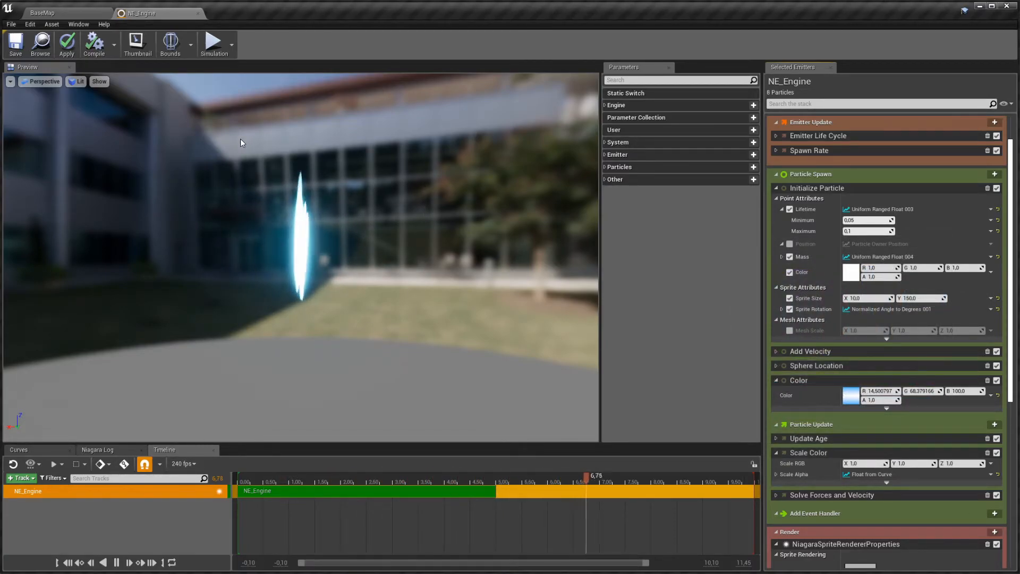
pyautogui.click(18, 45)
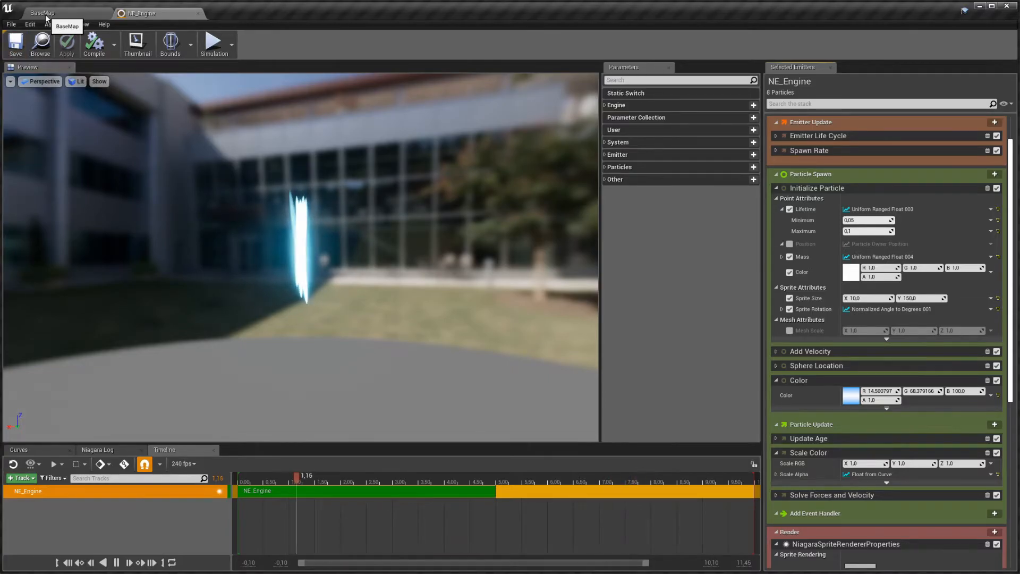
# Step: Create a Niagara system from the NE_Engine emitter in the Particles folder and name it NS_Engine
pyautogui.click(45, 15)
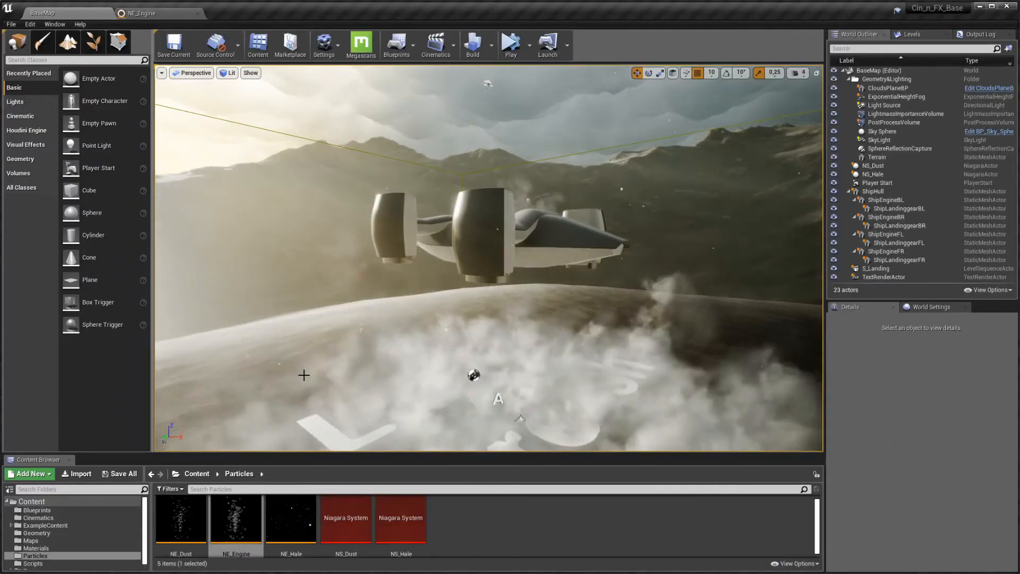
pyautogui.rightClick(237, 528)
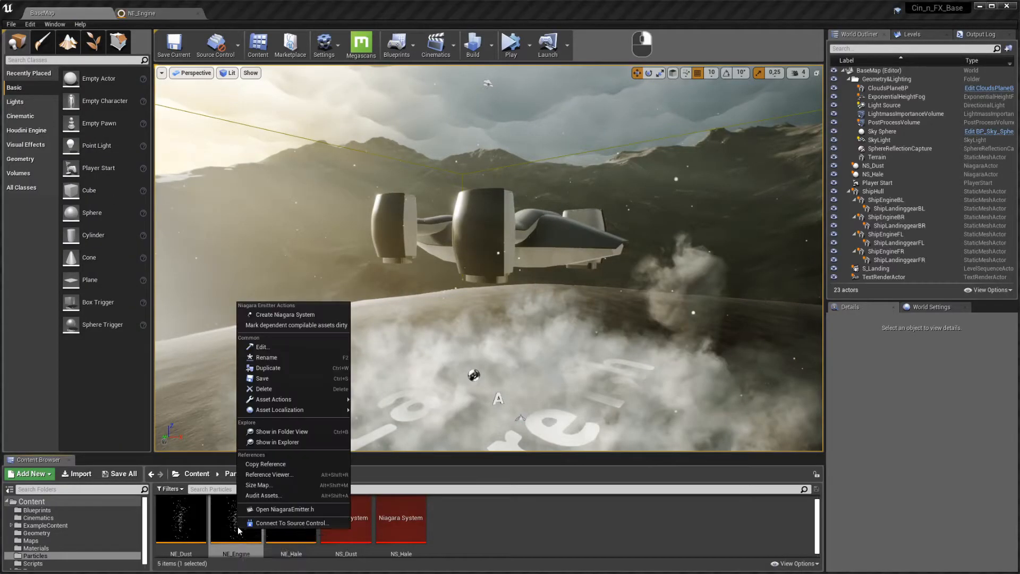
pyautogui.click(273, 317)
pyautogui.press('F2')
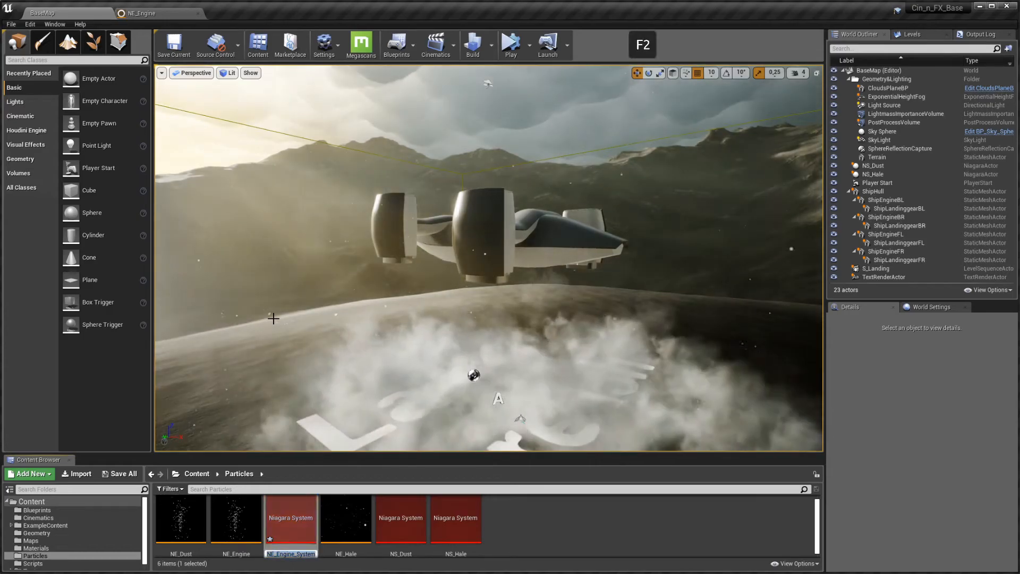
pyautogui.write('NS_e')
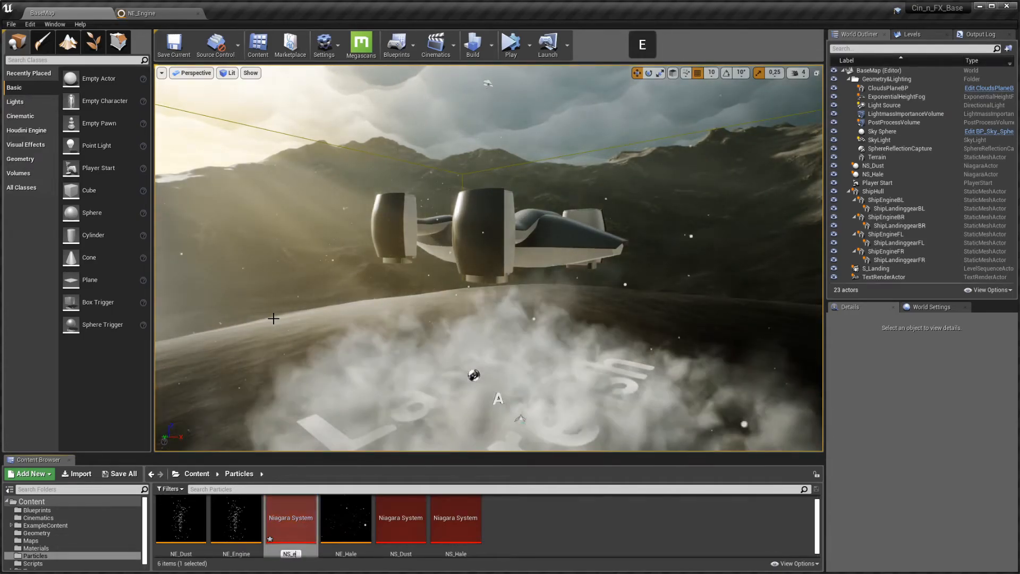
pyautogui.write('ngine')
pyautogui.press('Left')
pyautogui.press('Left')
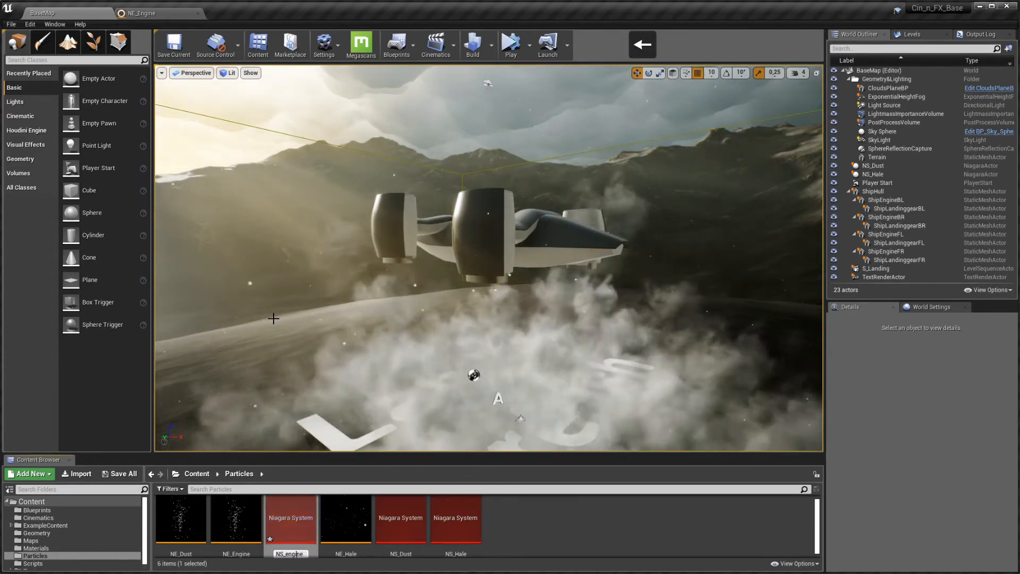
pyautogui.press('Left')
pyautogui.press('Left')
pyautogui.press('Left')
pyautogui.press('BackSpace')
pyautogui.write('E')
pyautogui.press('Return')
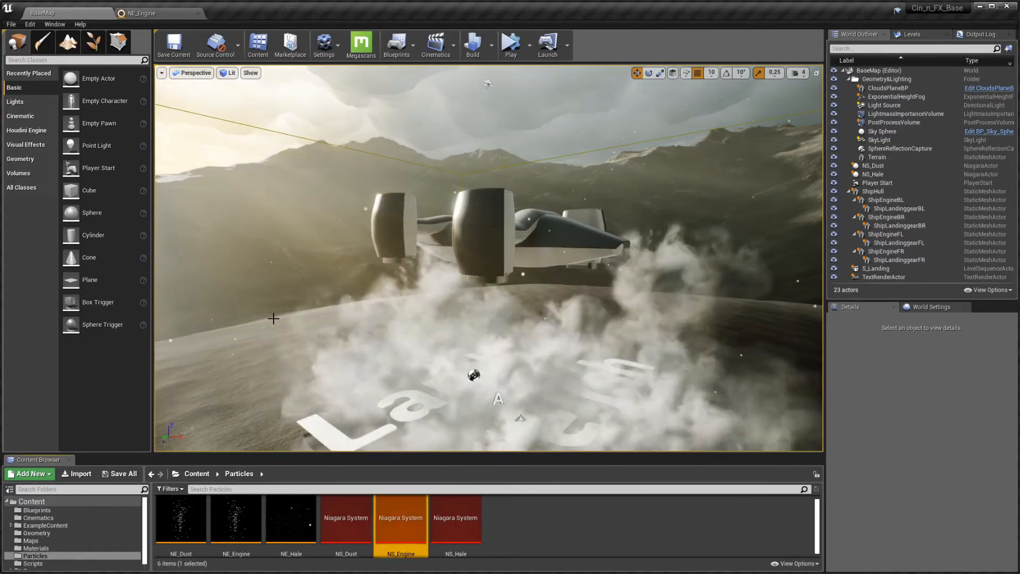
# Step: Place NS_Engine in the BaseMap level and move it under the nozzle of one of the ship's engines
pyautogui.moveTo(400, 521); pyautogui.dragTo(435, 351)
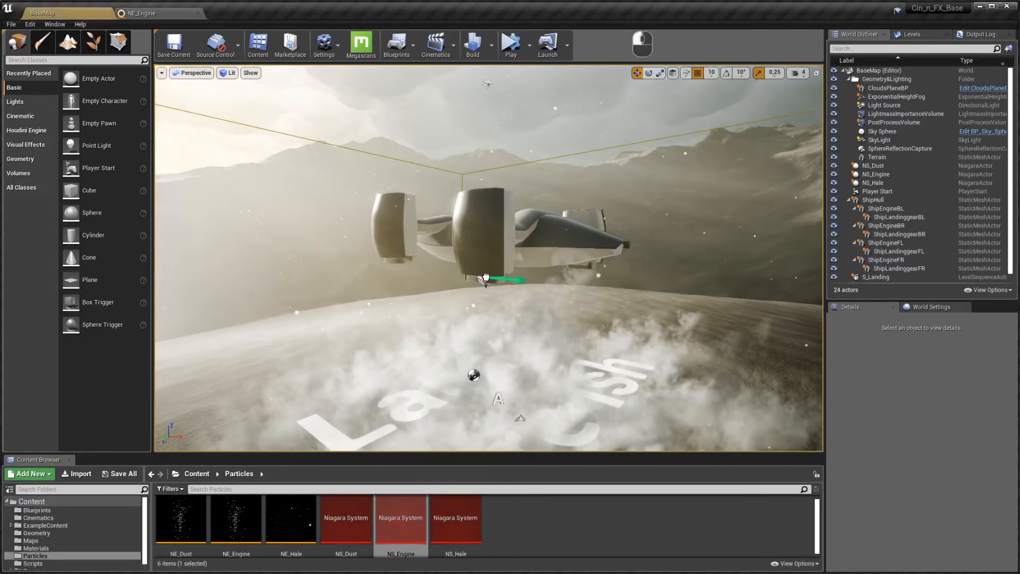
pyautogui.moveTo(485, 277); pyautogui.dragTo(486, 278)
pyautogui.press('a')
pyautogui.moveTo(486, 282); pyautogui.dragTo(559, 228, button='right')
pyautogui.press('w')
pyautogui.press('w')
pyautogui.press('a')
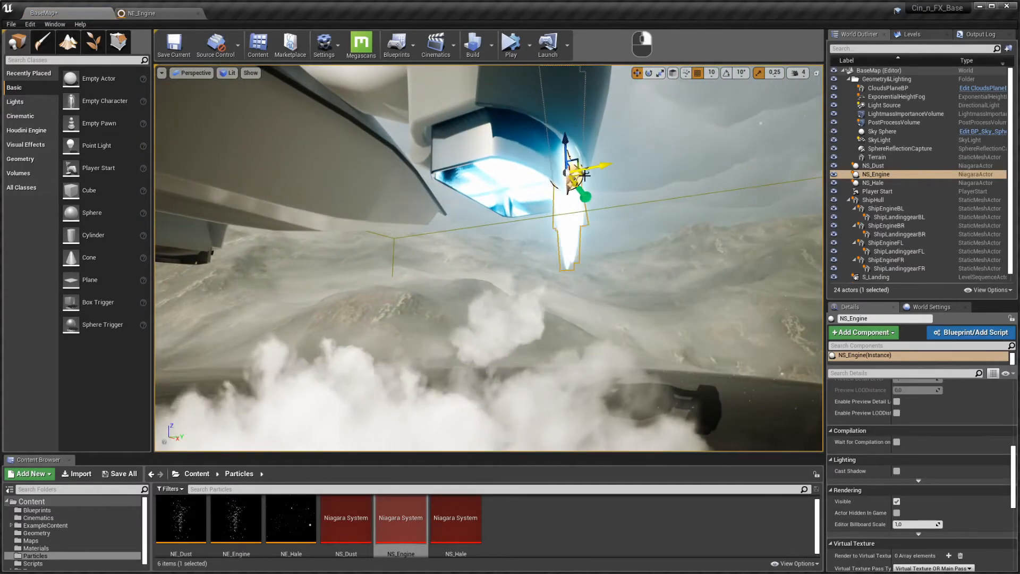
pyautogui.moveTo(585, 176); pyautogui.dragTo(521, 182)
pyautogui.moveTo(522, 183); pyautogui.dragTo(468, 233, button='right')
pyautogui.press('w')
pyautogui.press('a')
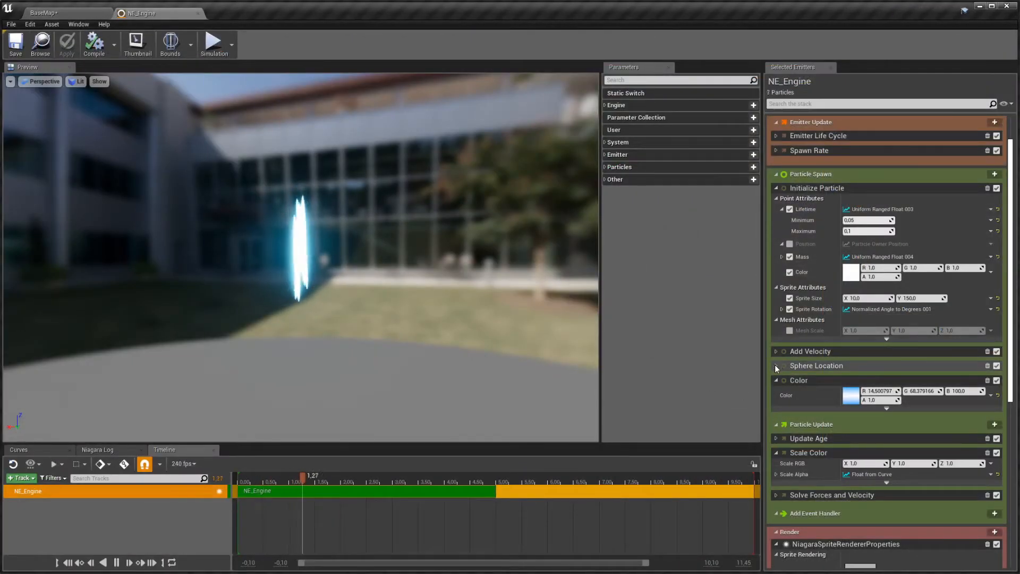
# Step: Try a Sphere Radius of 100 in NE_Engine's Sphere Location module
pyautogui.click(776, 366)
pyautogui.click(859, 377)
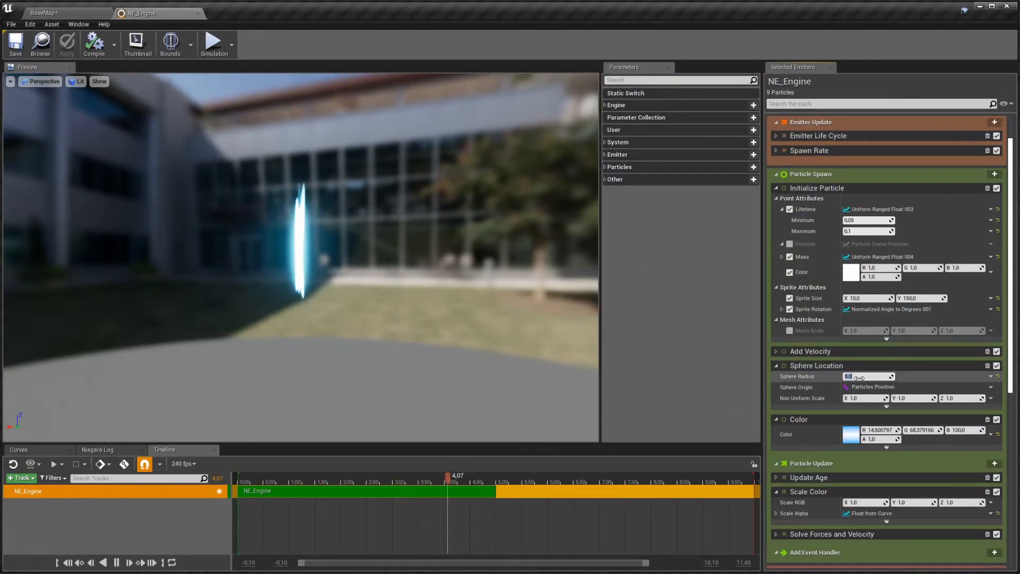
pyautogui.press('Return')
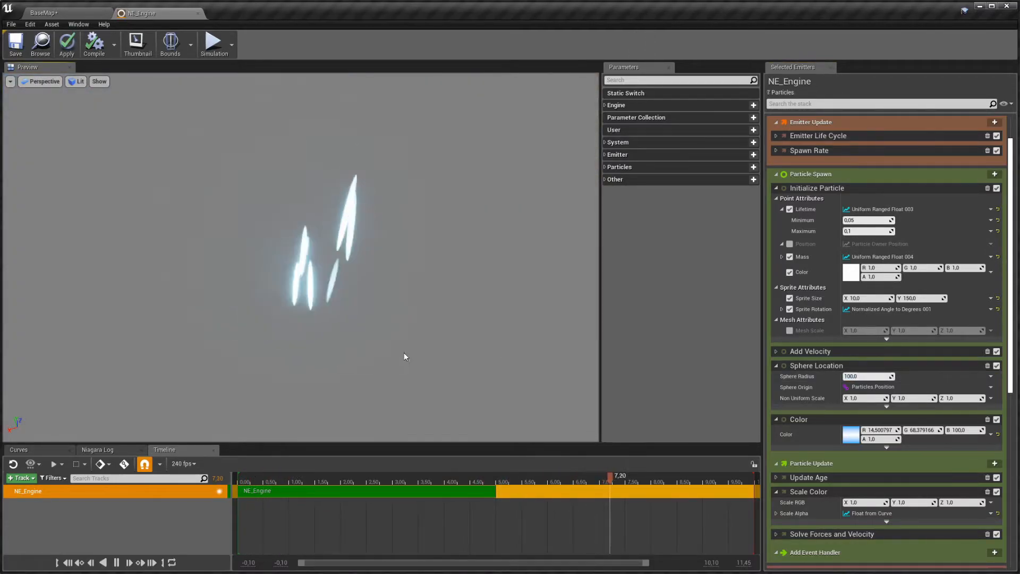
# Step: Replace the Sphere Location module with a Box Location module in NE_Engine's Particle Spawn stage
pyautogui.click(987, 366)
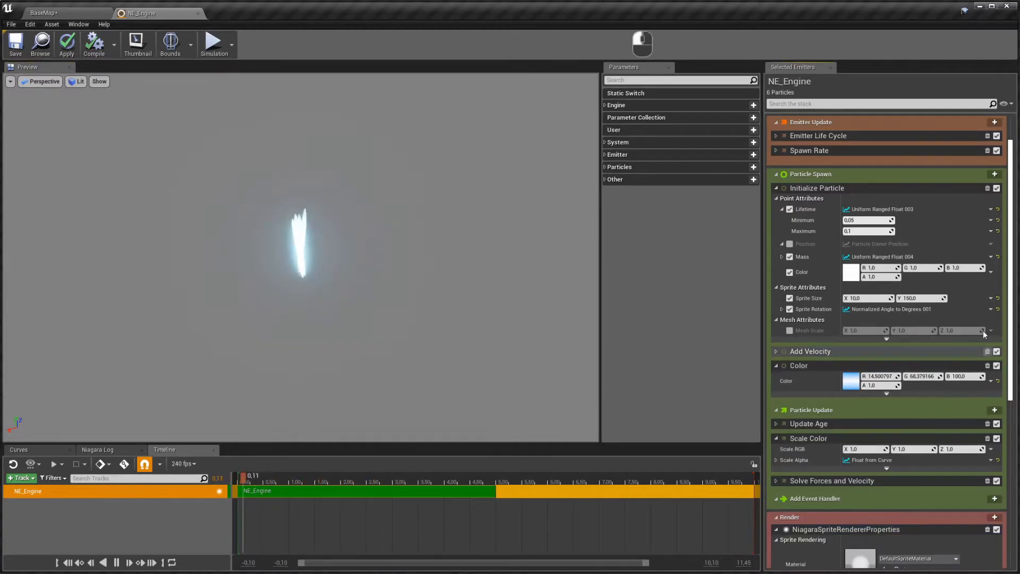
pyautogui.click(994, 175)
pyautogui.write('box')
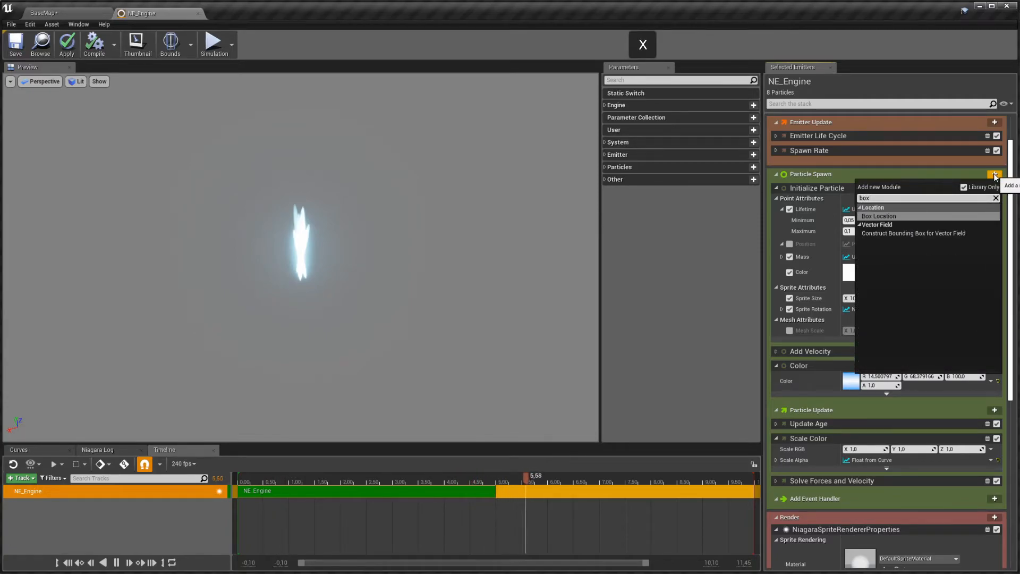
pyautogui.press('Return')
# Step: Set the Box Location module's Box Size to 30 in Y and 0 in Z
pyautogui.click(955, 417)
pyautogui.write('0')
pyautogui.press('Return')
pyautogui.click(906, 417)
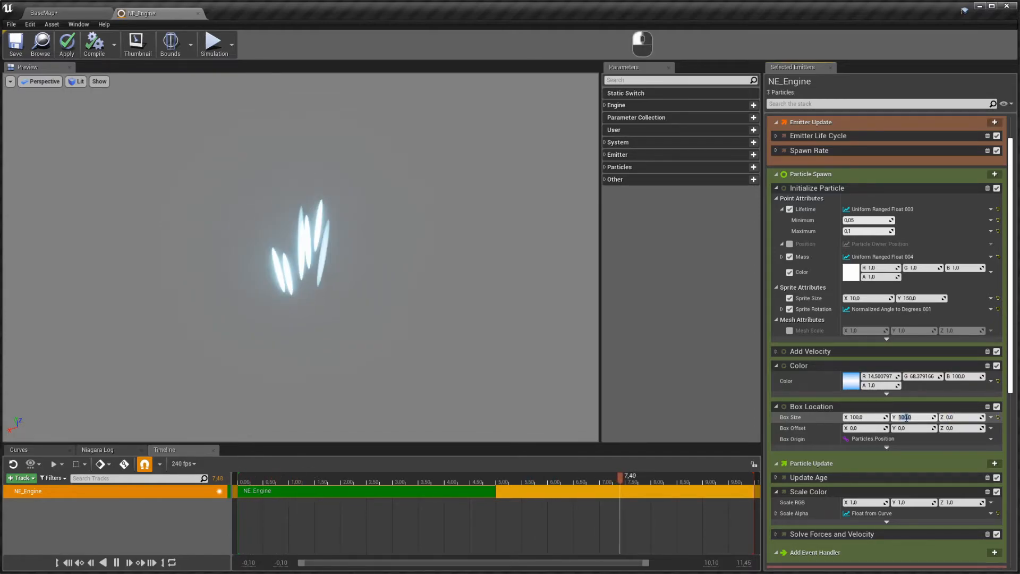
pyautogui.write('30')
pyautogui.moveTo(570, 347)
pyautogui.mouseDown()
pyautogui.moveTo(547, 234)
pyautogui.moveTo(570, 347)
pyautogui.mouseUp()
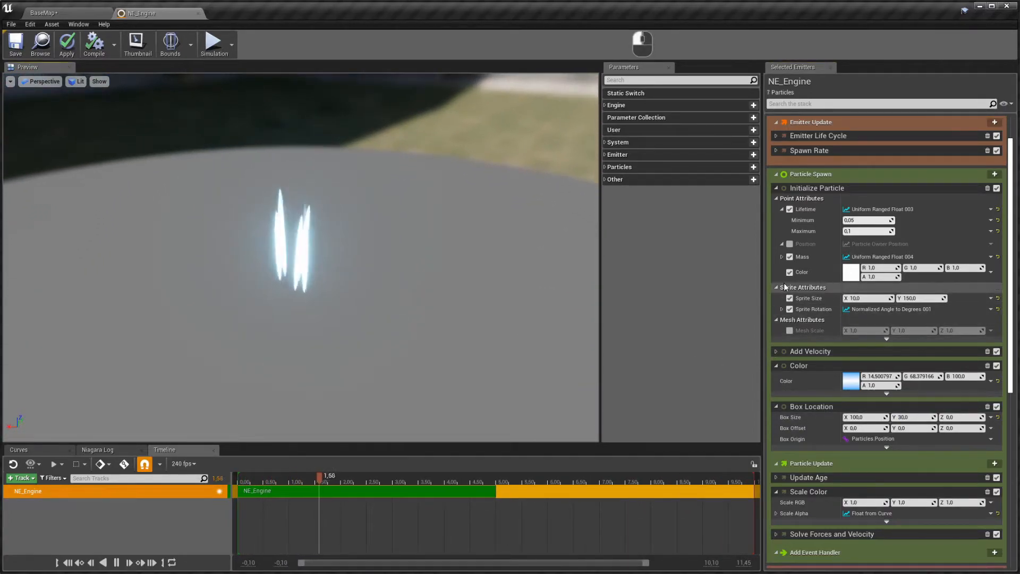
# Step: Set NE_Engine's SpawnRate to 1000
pyautogui.click(777, 151)
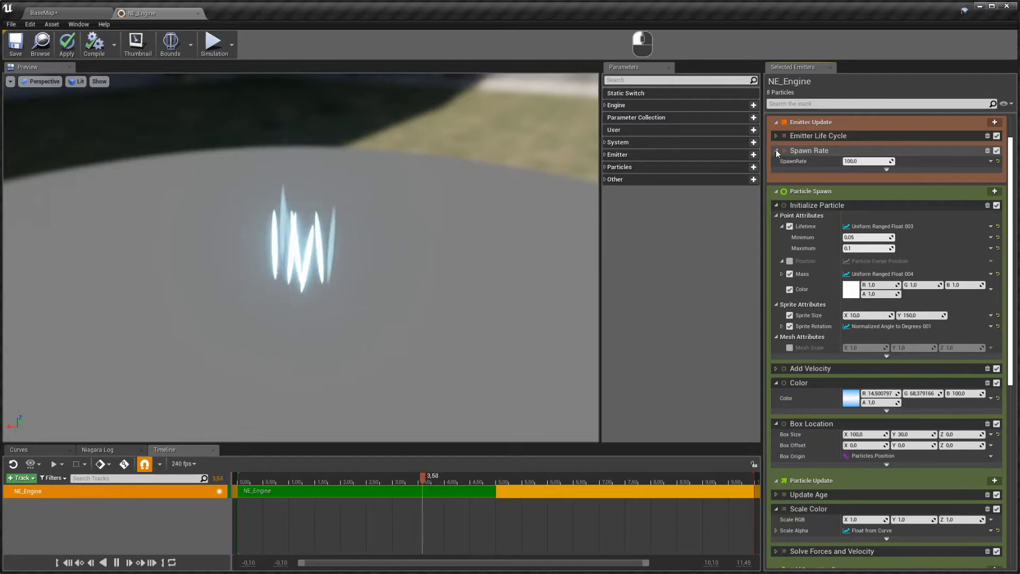
pyautogui.press('Return')
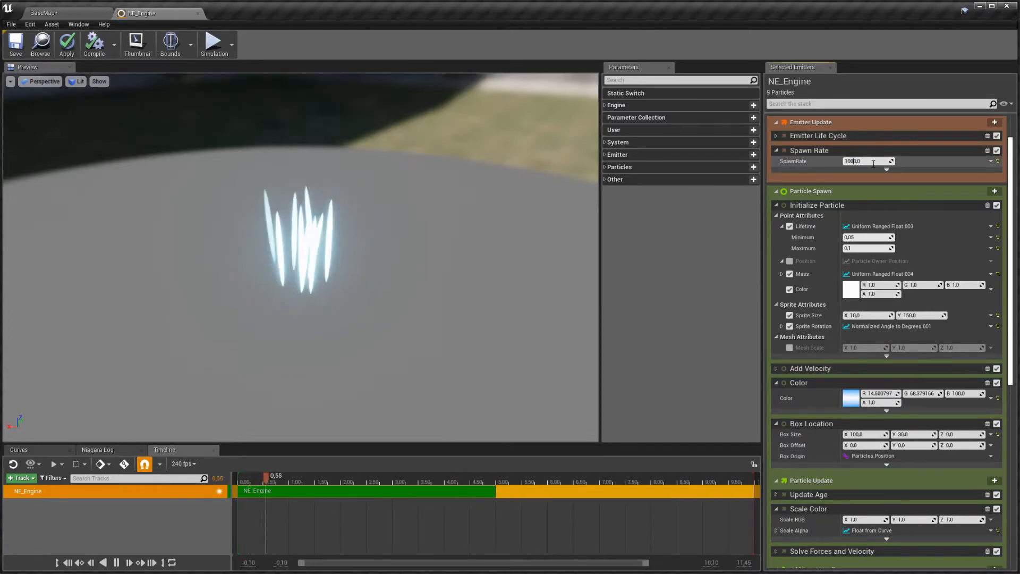
pyautogui.press('Return')
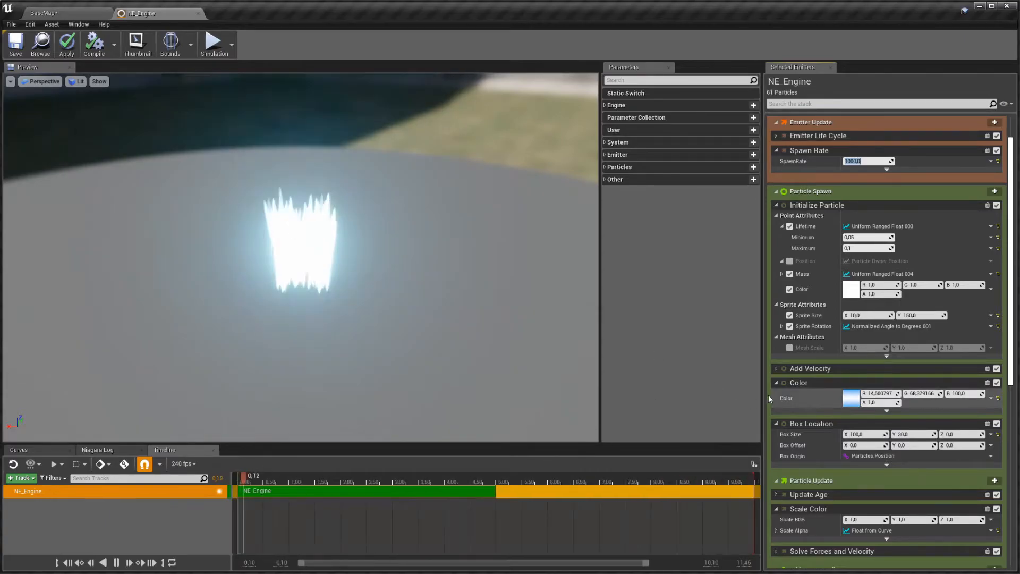
# Step: Set the Add Velocity module's Z values to -1800 for the minimum and -3600 for the maximum
pyautogui.click(777, 368)
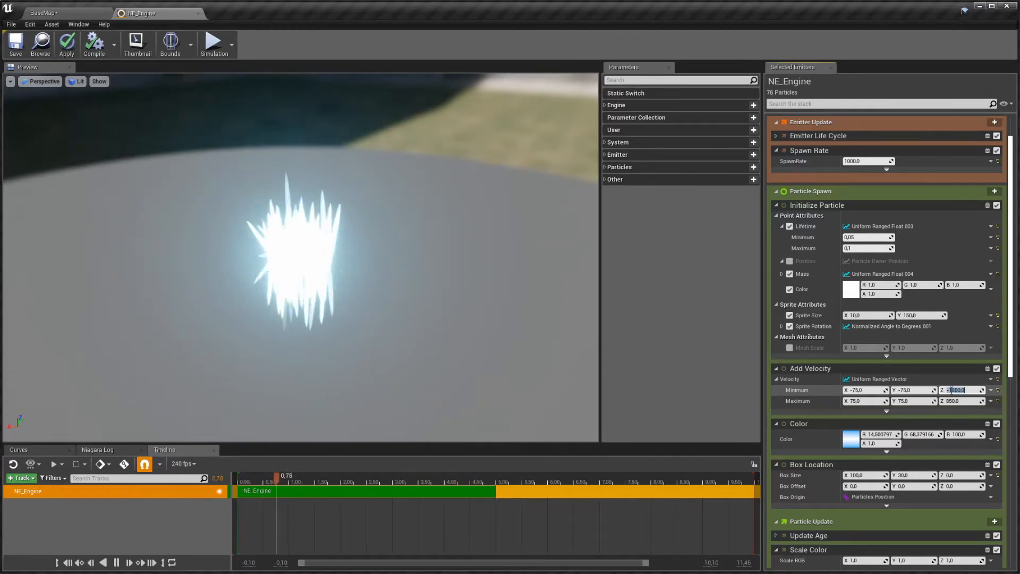
pyautogui.click(951, 401)
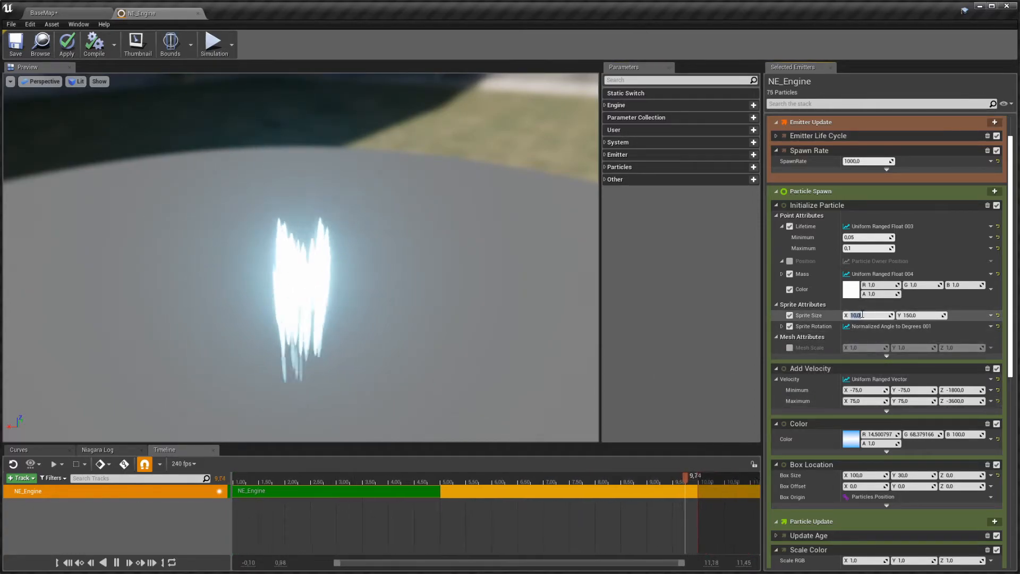
# Step: Set the Sprite Size to X 30 and Y 300 in Initialize Particle and save NE_Engine
pyautogui.write('30')
pyautogui.press('Return')
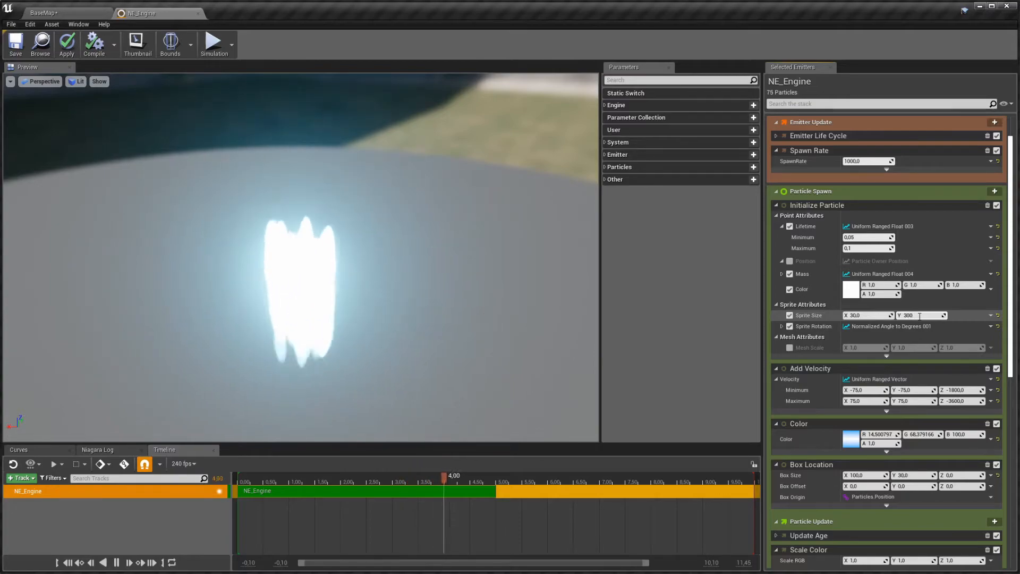
pyautogui.click(920, 316)
pyautogui.write('300')
pyautogui.press('Return')
pyautogui.click(17, 47)
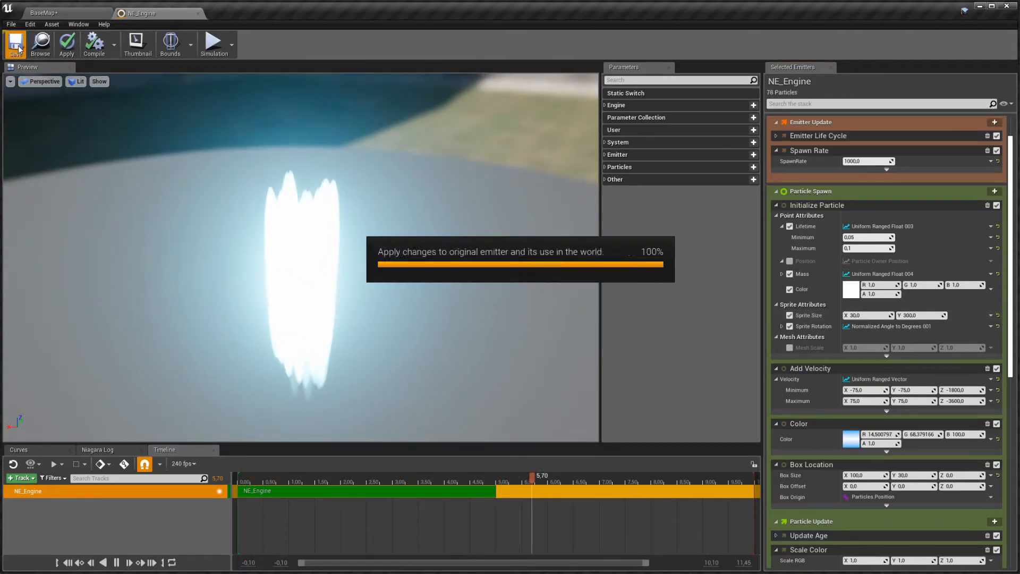
# Step: Examine the updated NS_Engine exhaust beneath the ship's engine in the BaseMap level from several viewpoints
pyautogui.click(50, 13)
pyautogui.moveTo(489, 258); pyautogui.dragTo(518, 252, button='right')
pyautogui.press('w')
pyautogui.press('a')
pyautogui.press('Escape')
pyautogui.moveTo(528, 301); pyautogui.dragTo(505, 292, button='right')
pyautogui.press('a')
pyautogui.press('s')
pyautogui.press('d')
pyautogui.click(463, 228)
pyautogui.moveTo(463, 228); pyautogui.dragTo(419, 253, button='right')
pyautogui.press('s')
pyautogui.press('d')
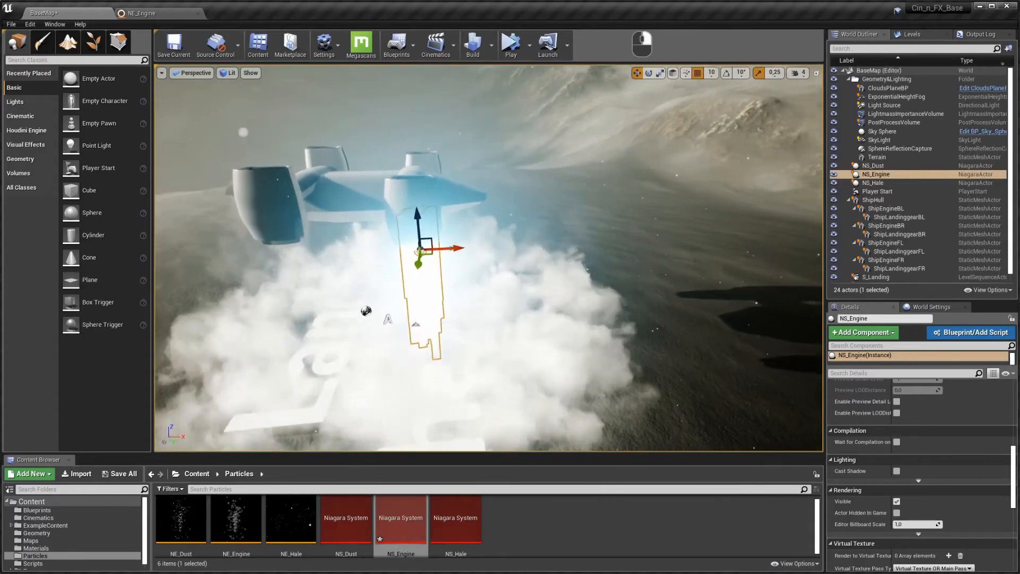
pyautogui.moveTo(446, 249); pyautogui.dragTo(447, 290)
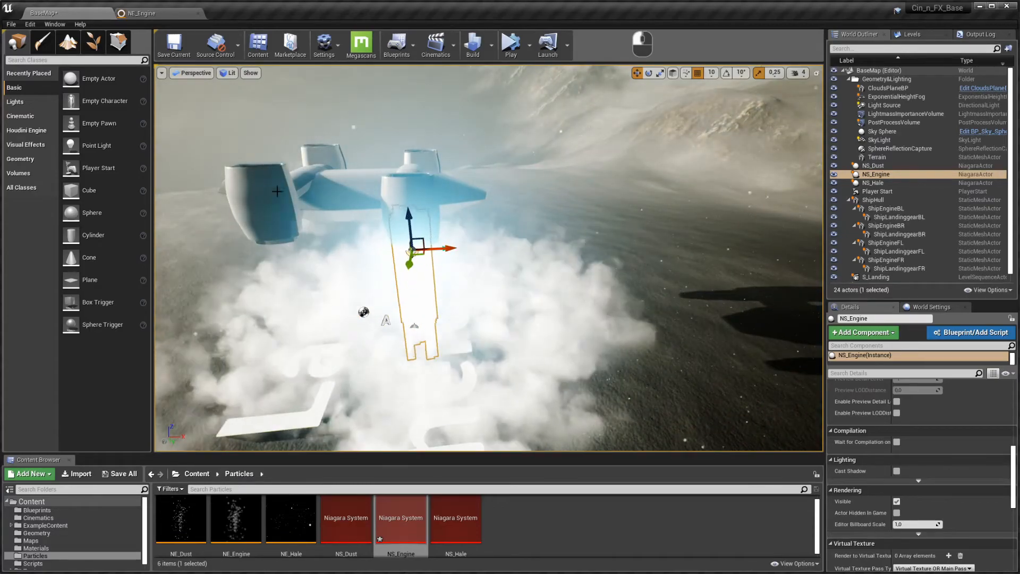
# Step: Enable Local Space in the Emitter Properties of the NE_Engine emitter
pyautogui.click(139, 15)
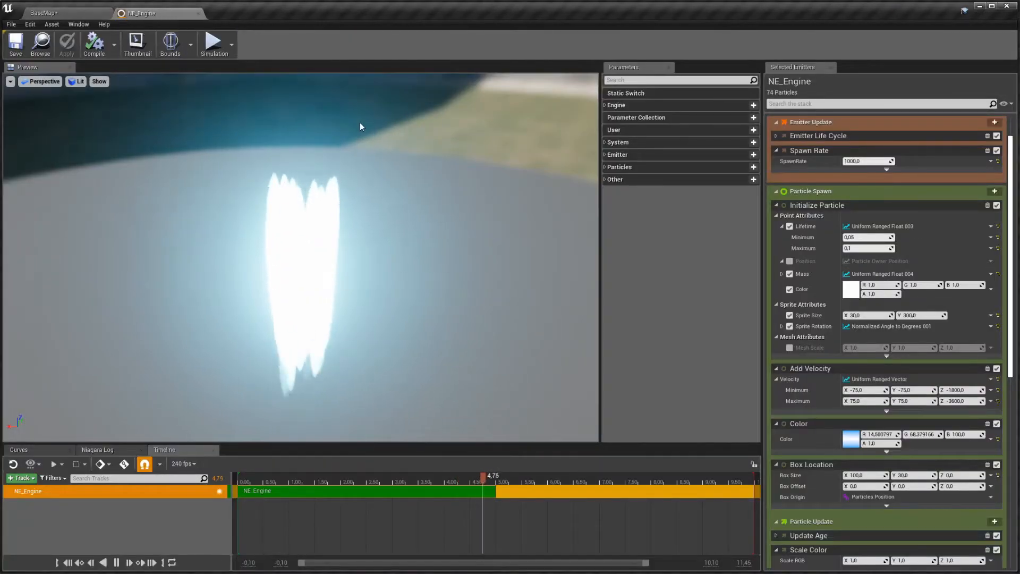
pyautogui.scroll(1, 800, 179)
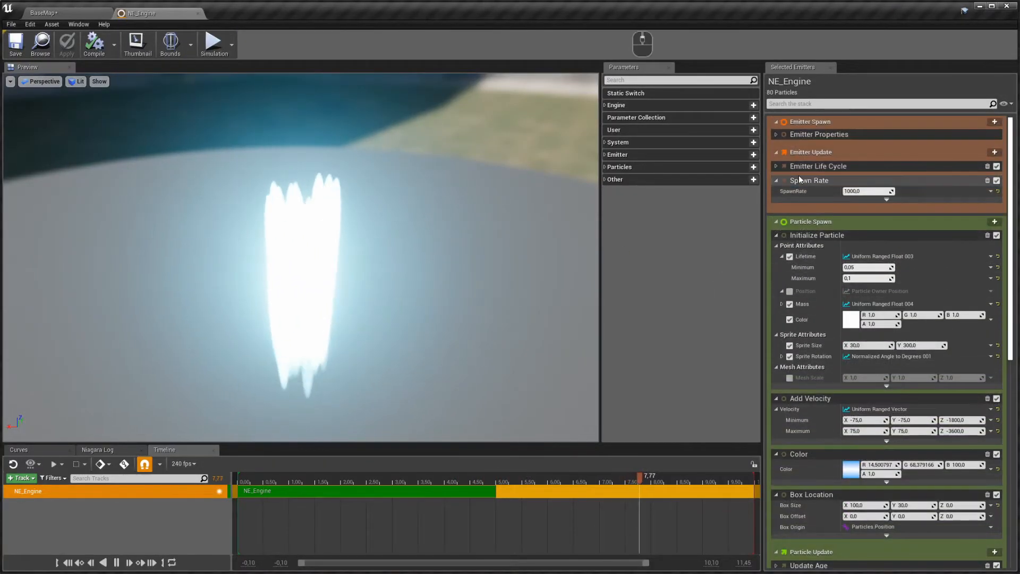
pyautogui.click(776, 135)
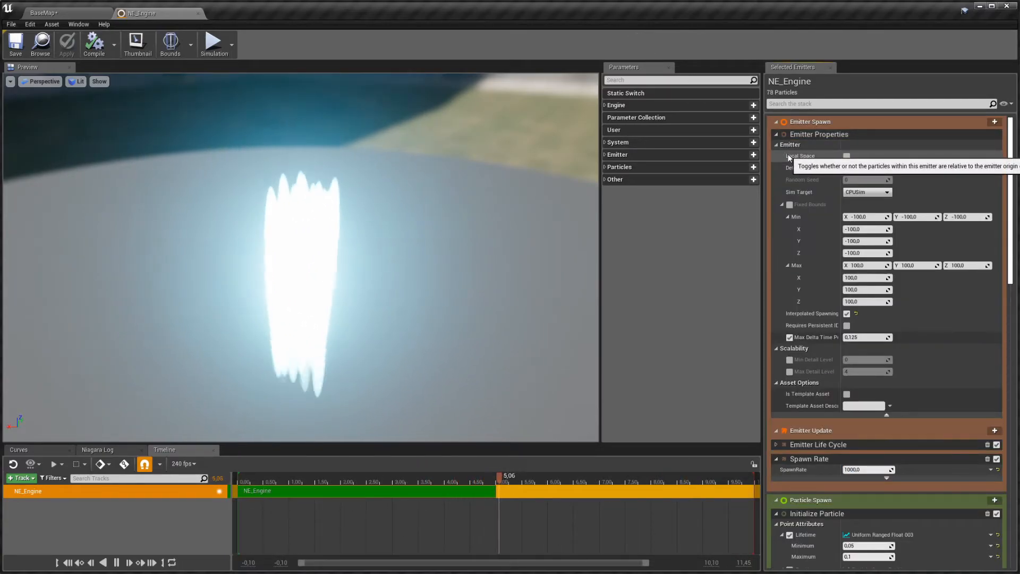
pyautogui.click(847, 157)
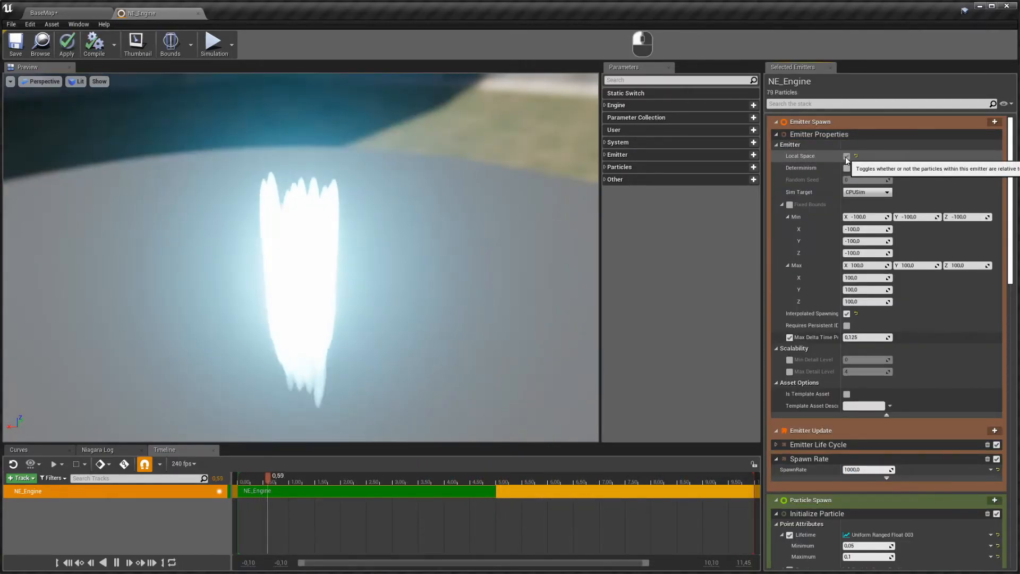
# Step: Attach the NS_Engine actor to ShipEngineFR in the BaseMap level
pyautogui.click(62, 15)
pyautogui.moveTo(436, 247); pyautogui.dragTo(451, 298)
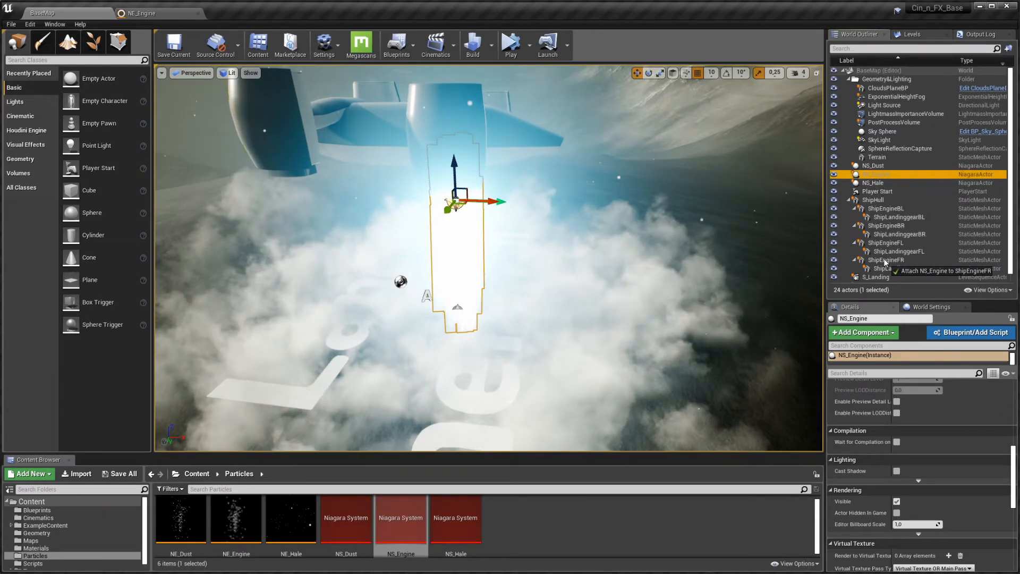
pyautogui.moveTo(882, 259); pyautogui.dragTo(882, 260)
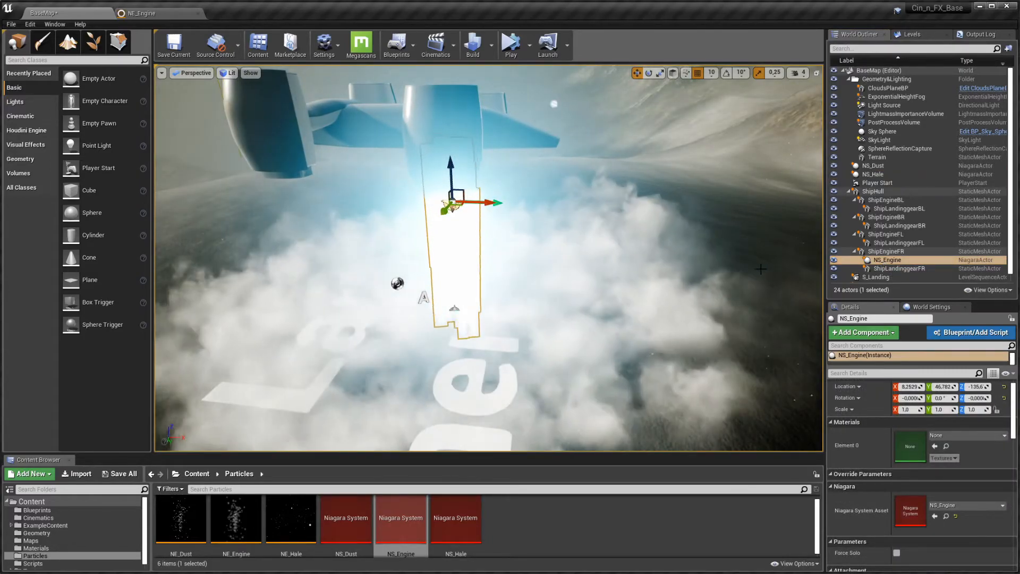
# Step: Open the S_Landing level sequence and play it through to review the effects during the ship's landing
pyautogui.click(876, 277)
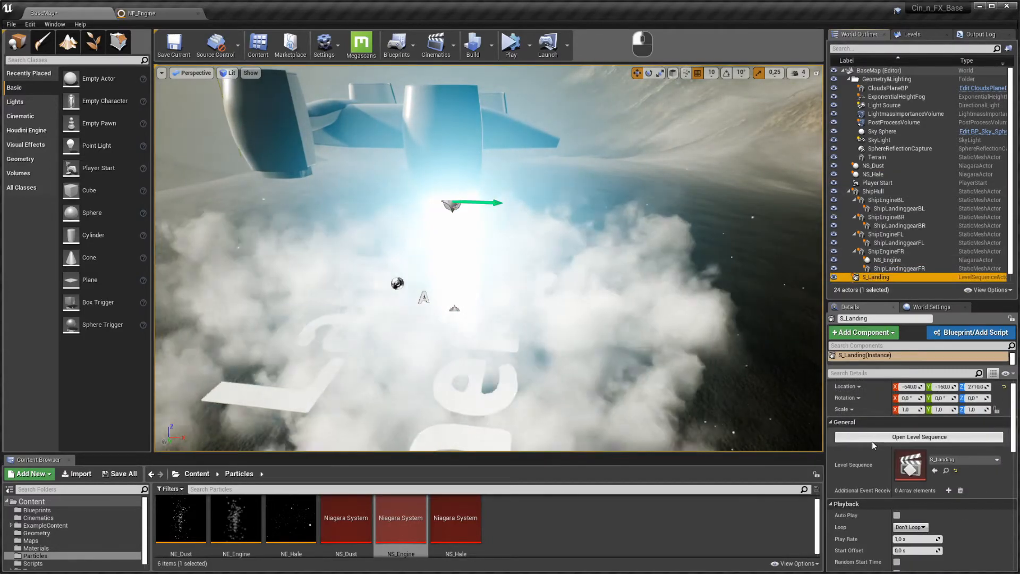
pyautogui.click(873, 439)
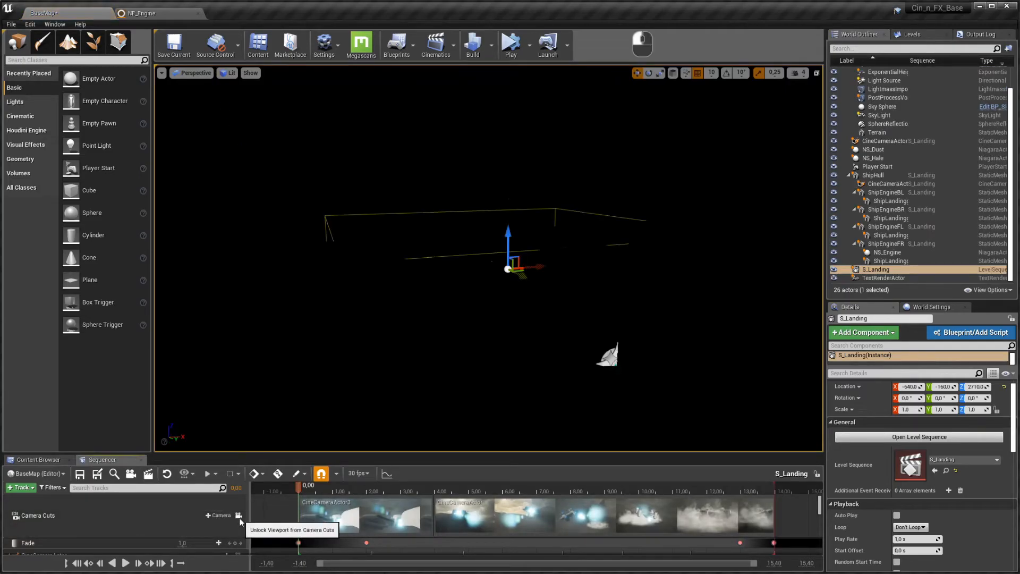
pyautogui.click(280, 509)
pyautogui.press('space')
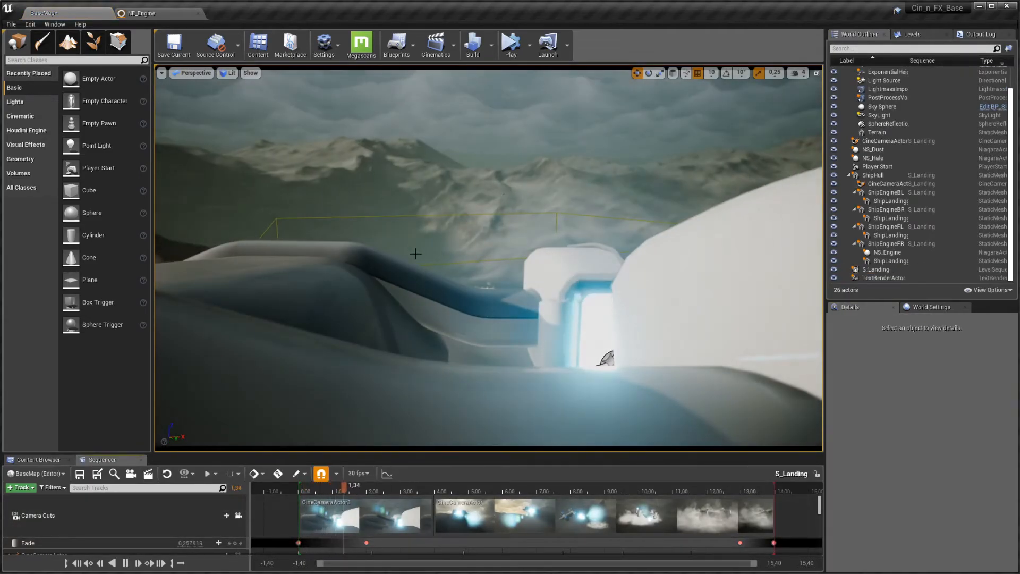
pyautogui.click(385, 276)
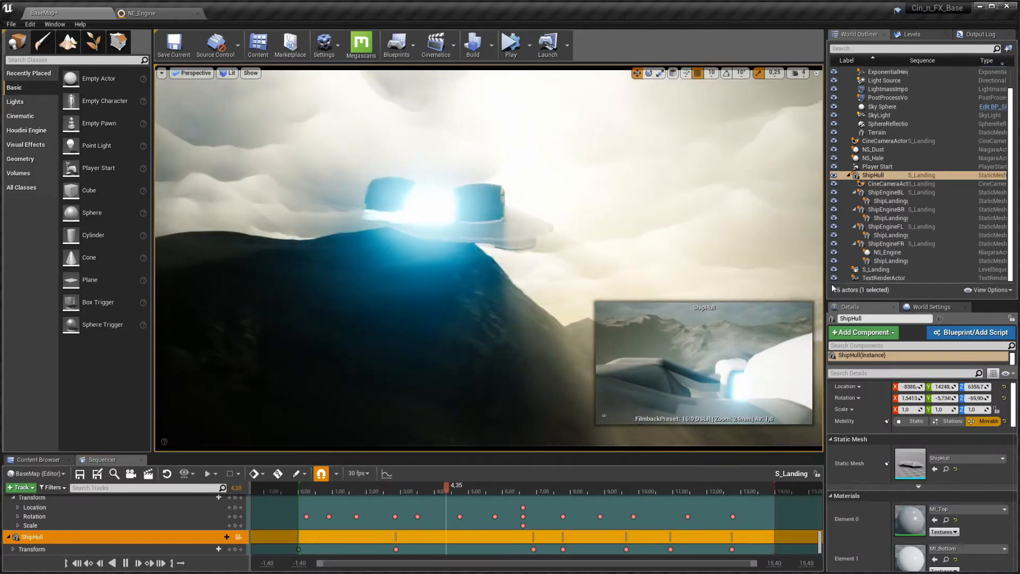
pyautogui.press('Escape')
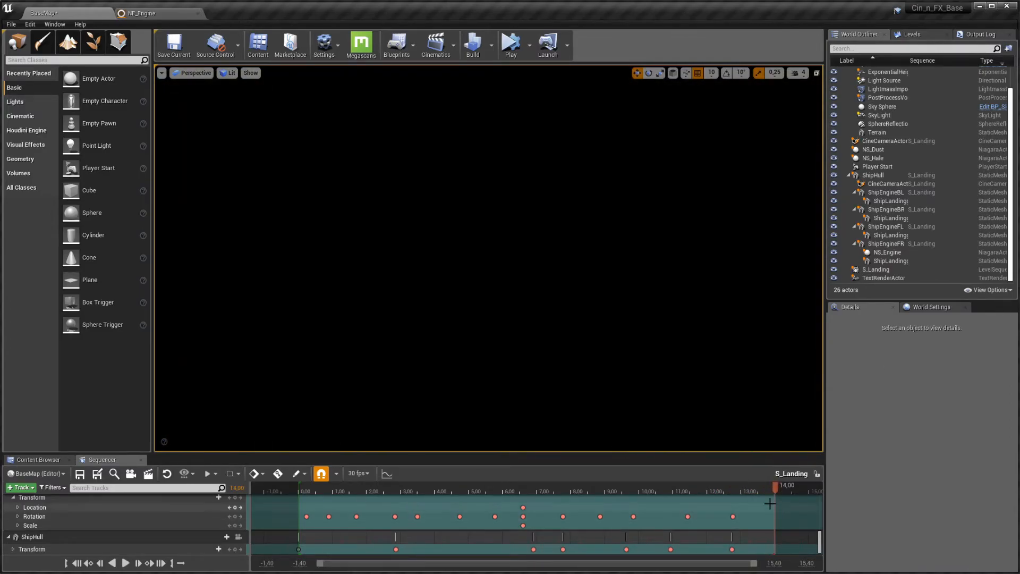
# Step: Add the NS_Dust actor to the S_Landing sequence together with a track for its NiagaraComponent0
pyautogui.moveTo(743, 489); pyautogui.dragTo(570, 498)
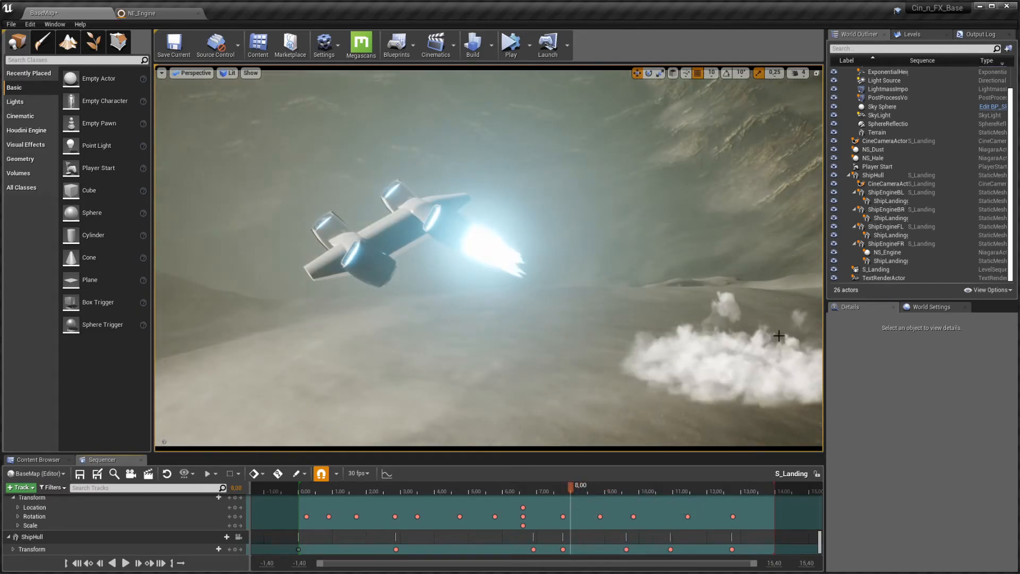
pyautogui.click(750, 351)
pyautogui.click(726, 360)
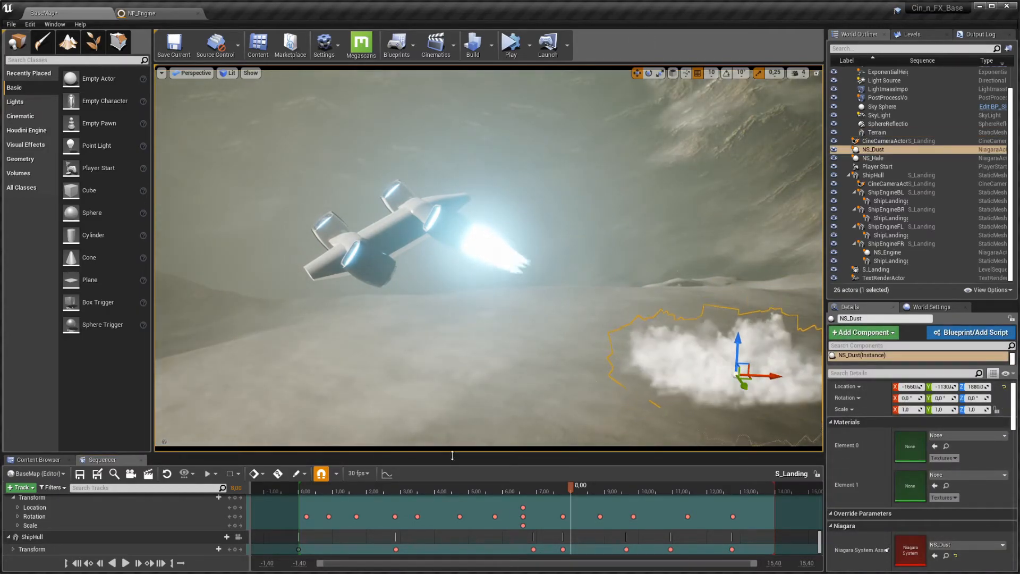
pyautogui.click(22, 487)
pyautogui.moveTo(53, 498)
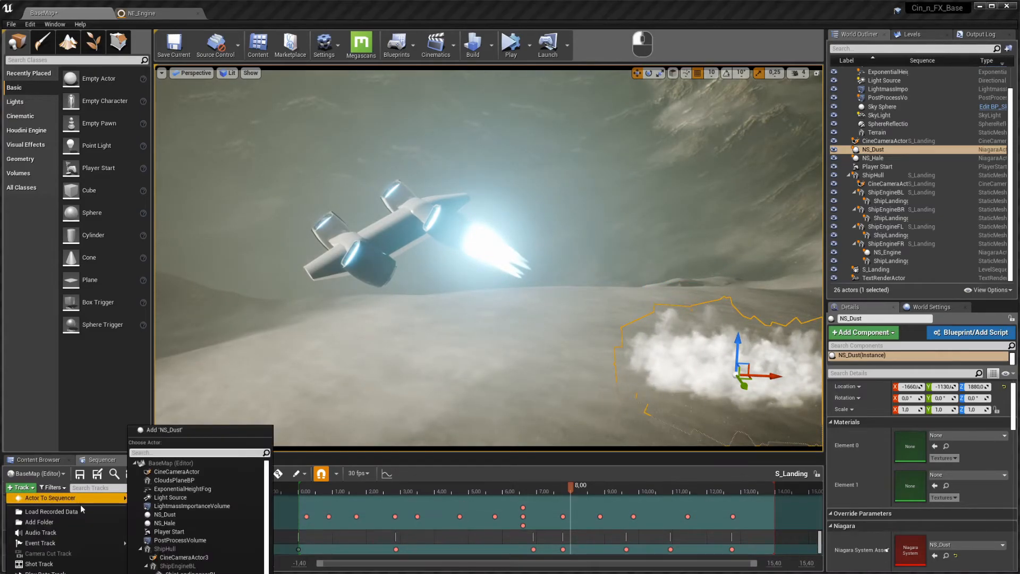
pyautogui.click(166, 430)
pyautogui.click(226, 534)
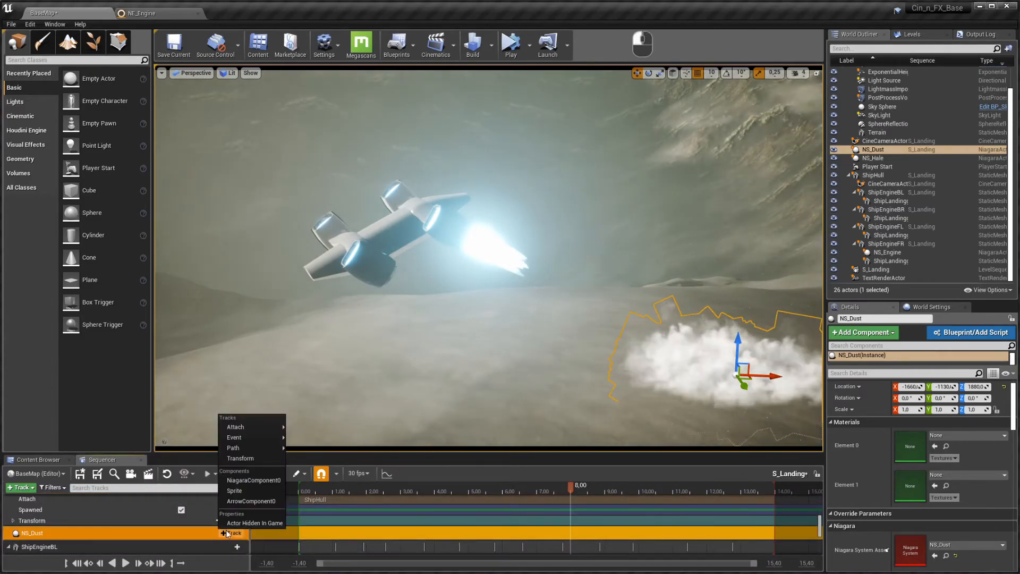
pyautogui.click(256, 483)
pyautogui.moveTo(571, 458); pyautogui.dragTo(632, 465)
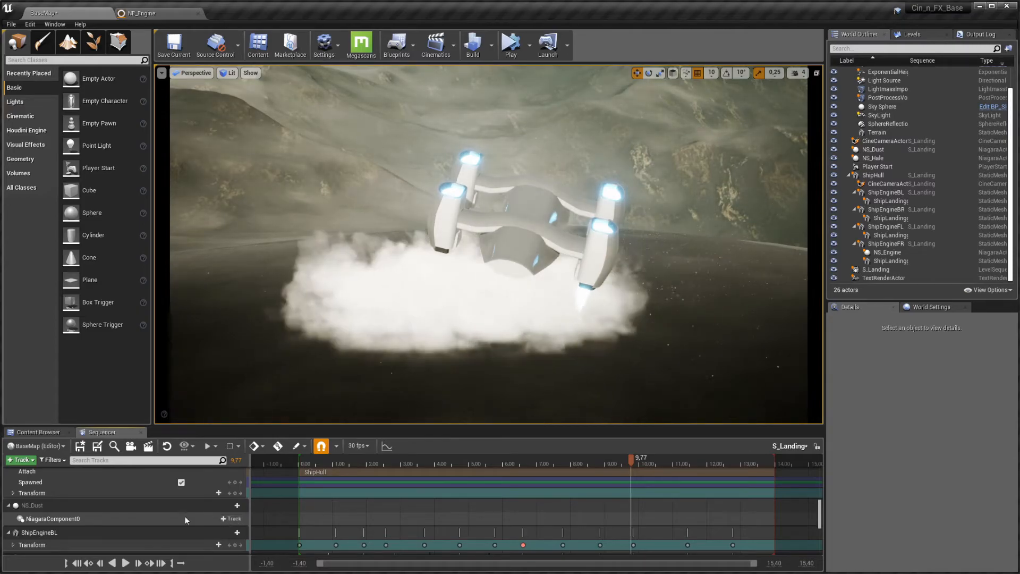
# Step: Open the NS_Dust system and add an exposed float parameter named User.SpawnRate
pyautogui.click(31, 432)
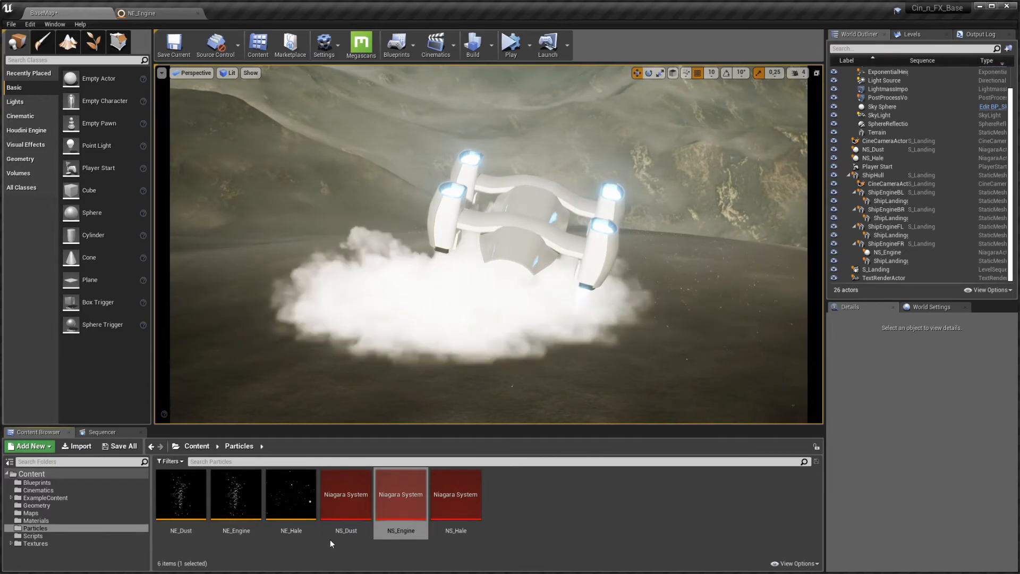
pyautogui.doubleClick(348, 507)
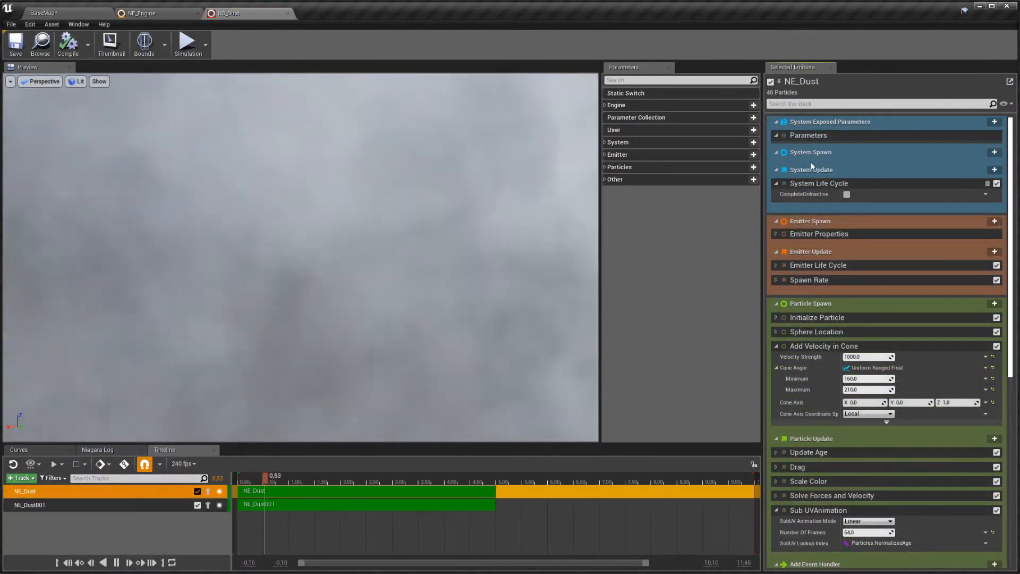
pyautogui.click(995, 121)
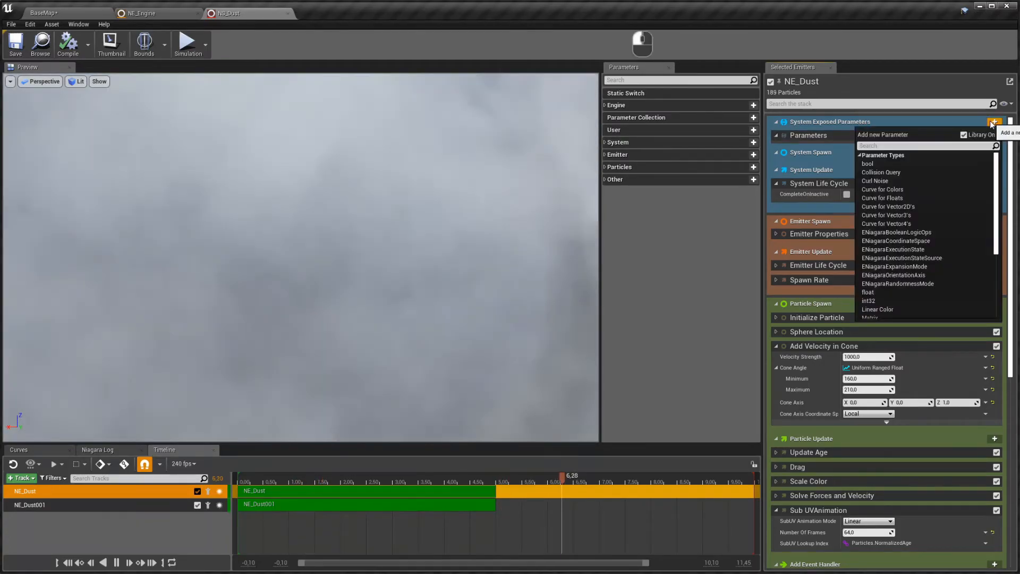
pyautogui.click(879, 294)
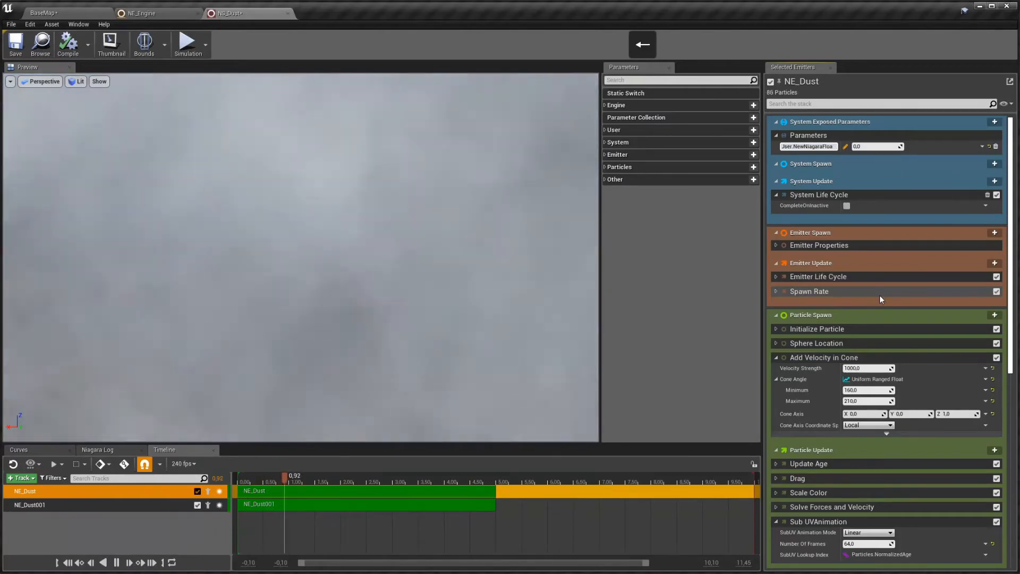
pyautogui.write('User.N')
pyautogui.press('BackSpace')
pyautogui.write('SpawnRate')
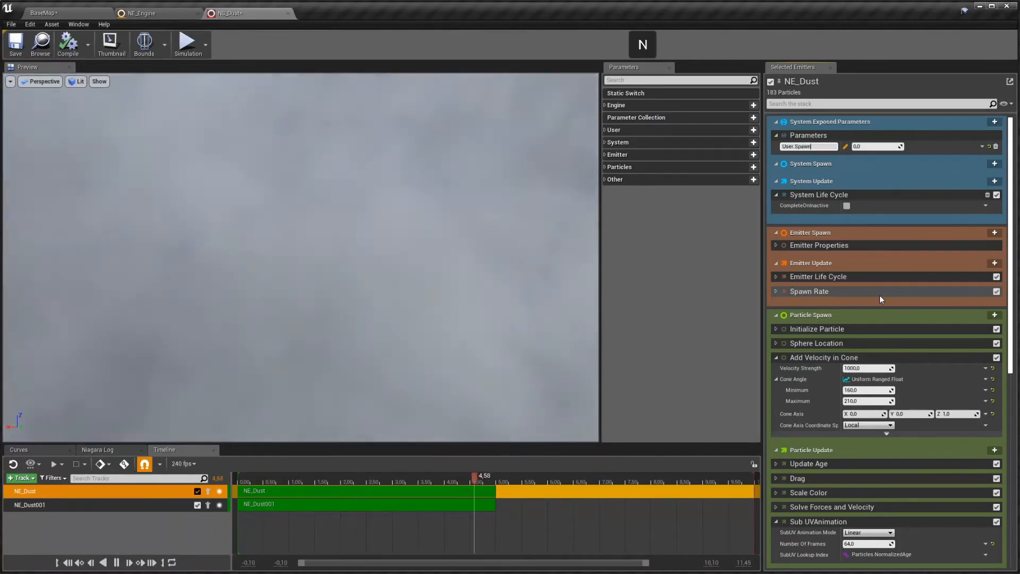
pyautogui.press('Return')
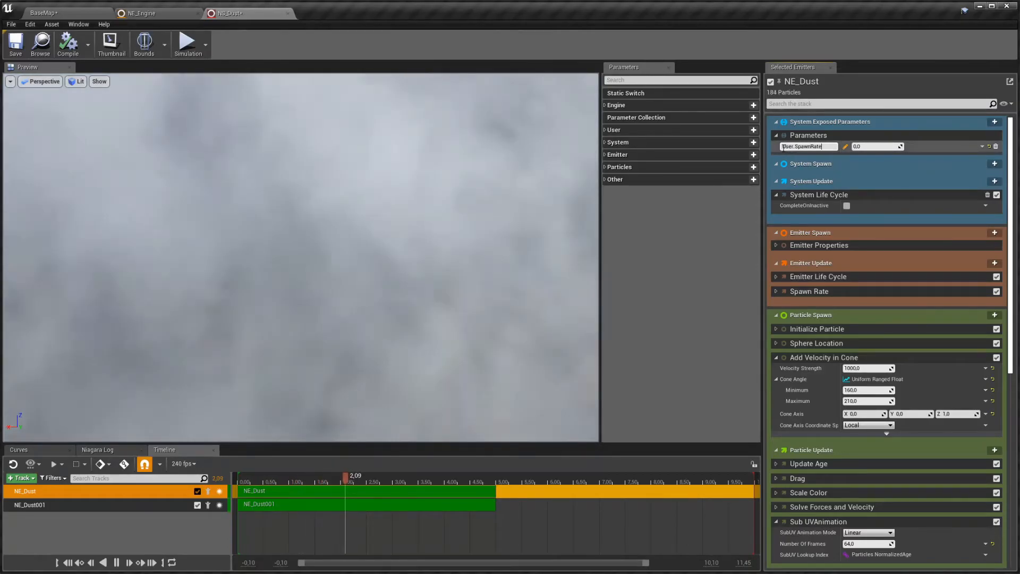
pyautogui.doubleClick(787, 147)
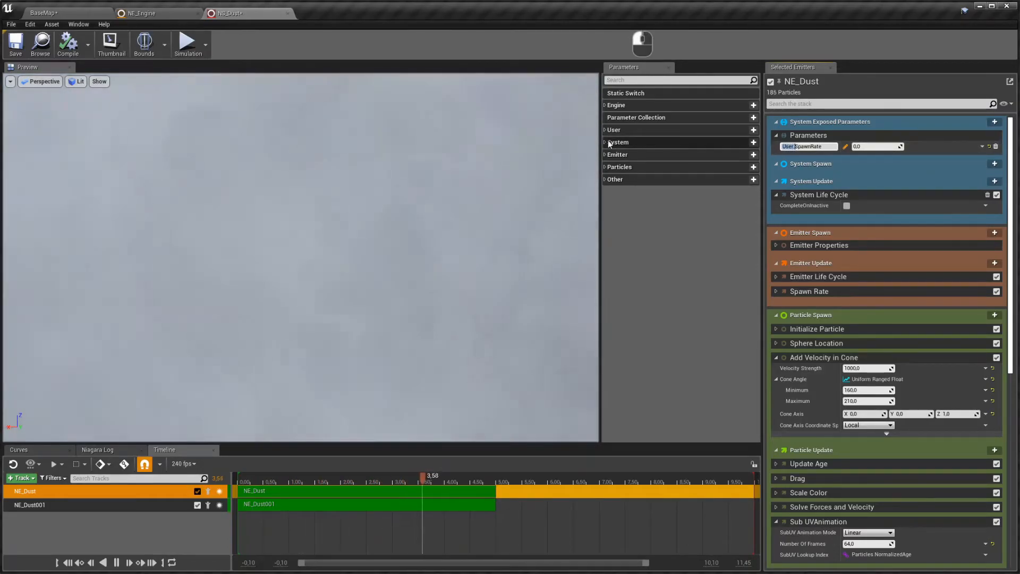
pyautogui.click(608, 143)
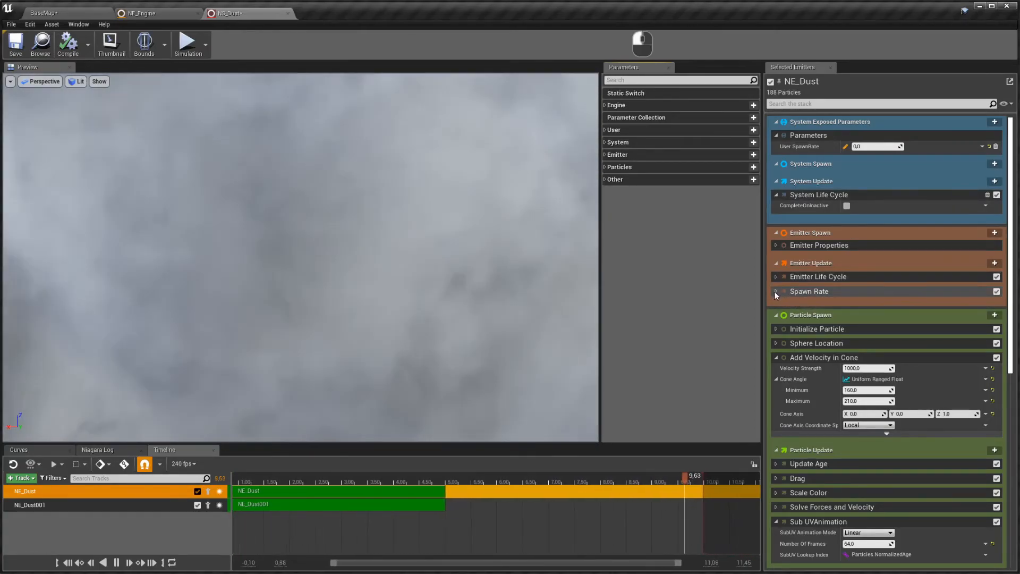
# Step: Link the NE_Dust emitter's SpawnRate to User.SpawnRate and delete the duplicate NE_Dust001 emitter
pyautogui.click(774, 292)
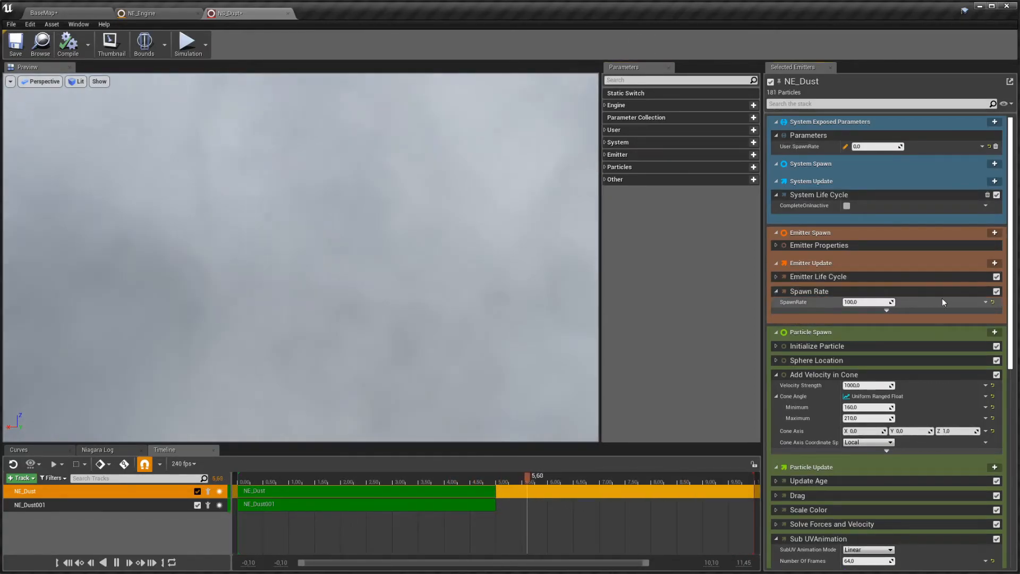
pyautogui.click(986, 302)
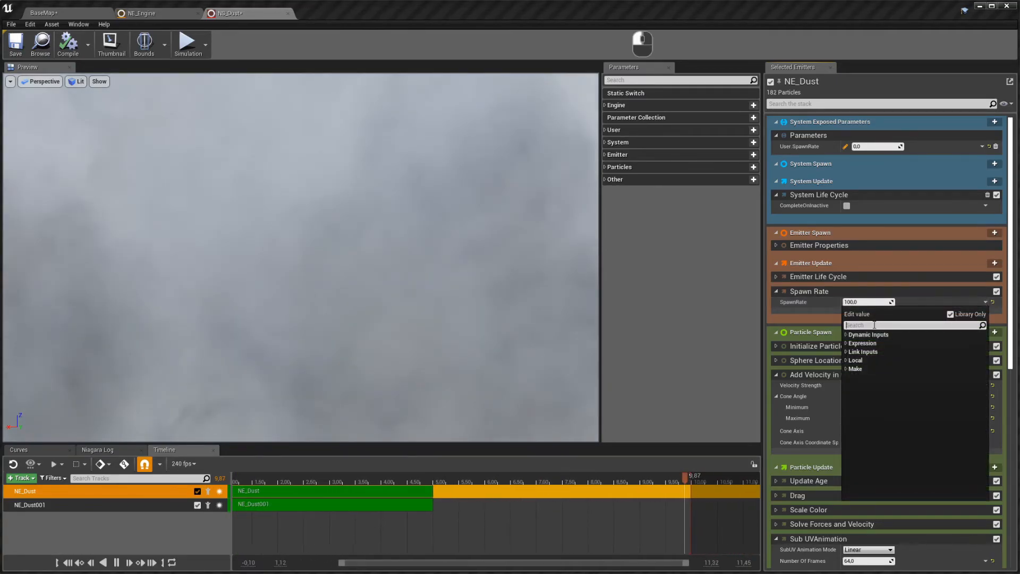
pyautogui.write('user')
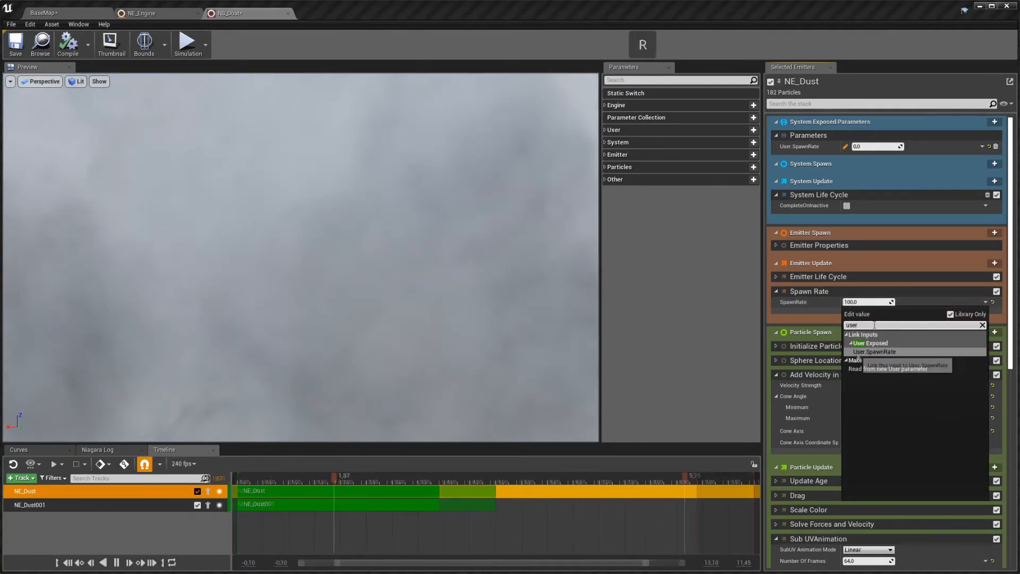
pyautogui.click(878, 353)
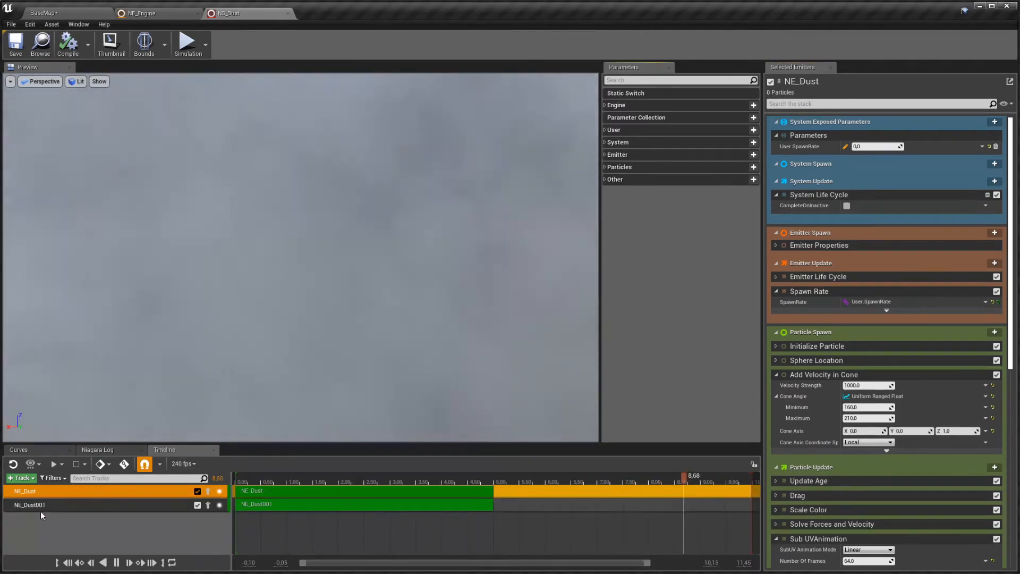
pyautogui.click(42, 505)
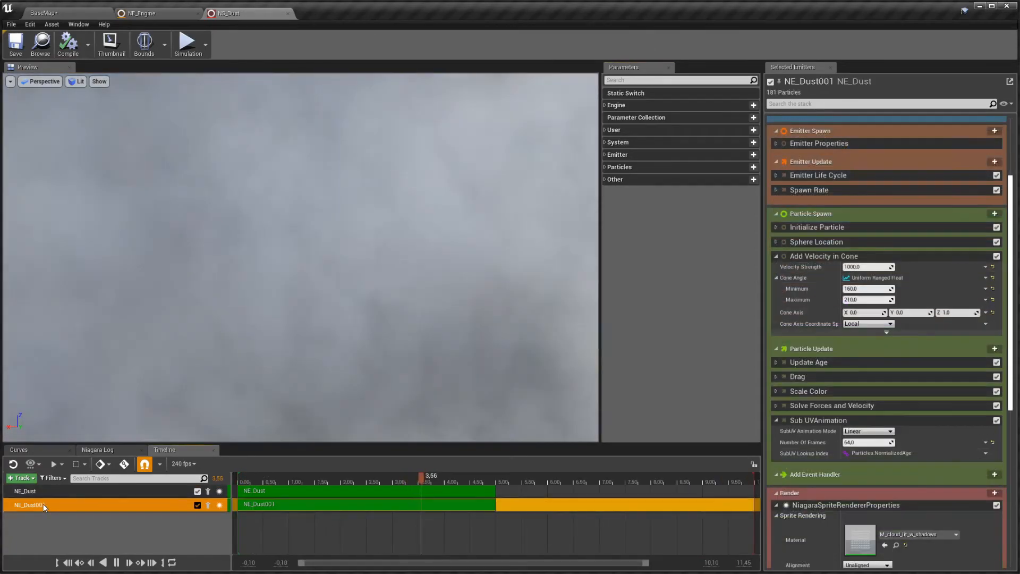
pyautogui.press('Delete')
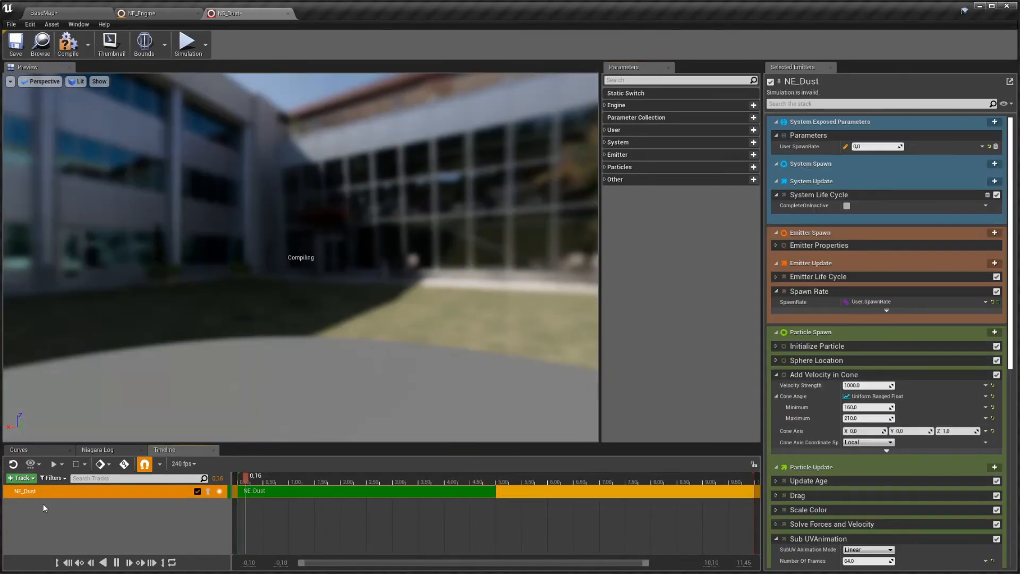
# Step: Try raising User.SpawnRate gradually to about 131 to test its effect on the dust preview
pyautogui.click(856, 148)
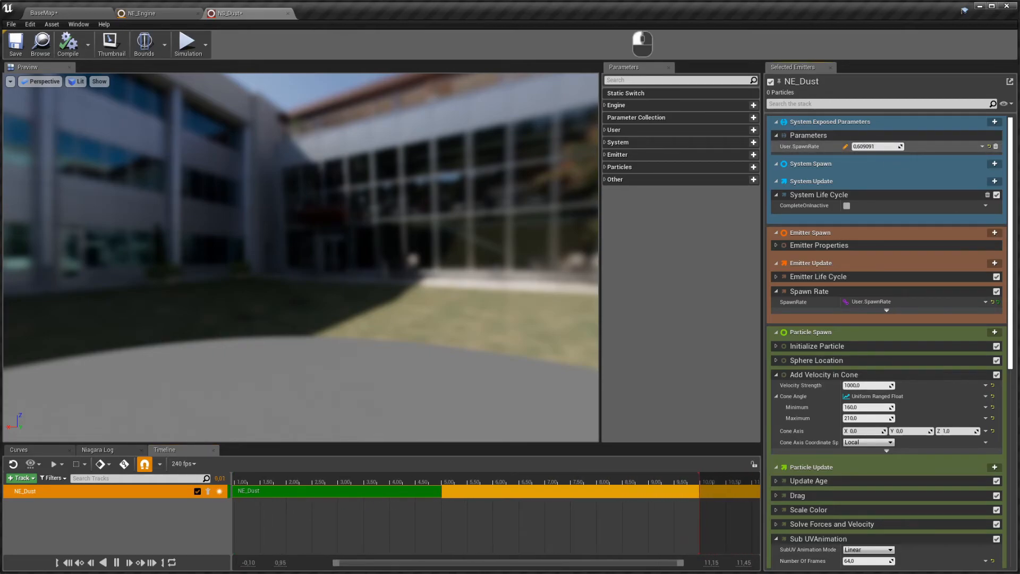
pyautogui.moveTo(866, 147); pyautogui.dragTo(876, 147)
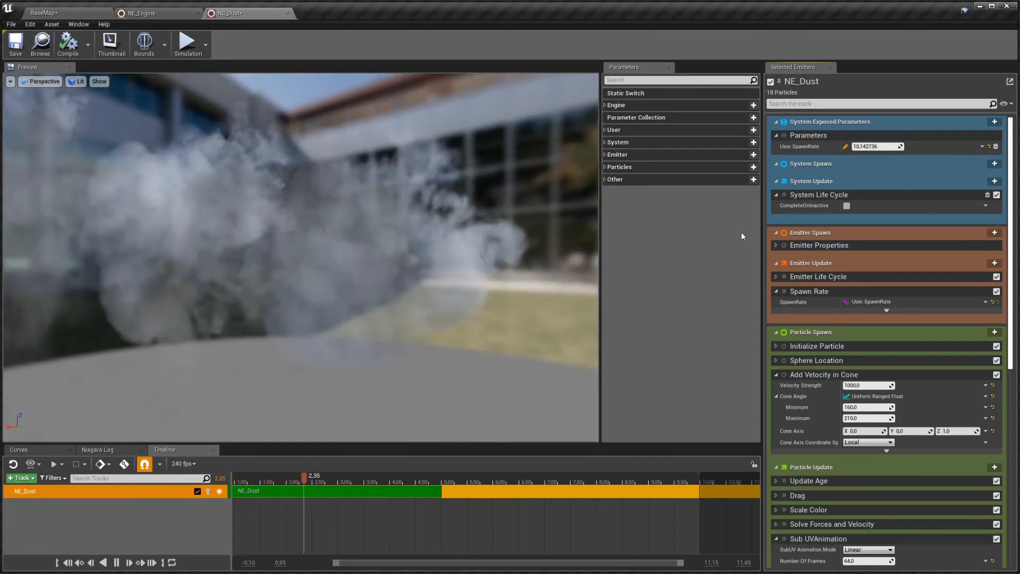
pyautogui.moveTo(872, 147); pyautogui.dragTo(925, 146)
# Step: Set the User.SpawnRate parameter to 0 and save the NS_Dust system
pyautogui.click(884, 147)
pyautogui.write('0')
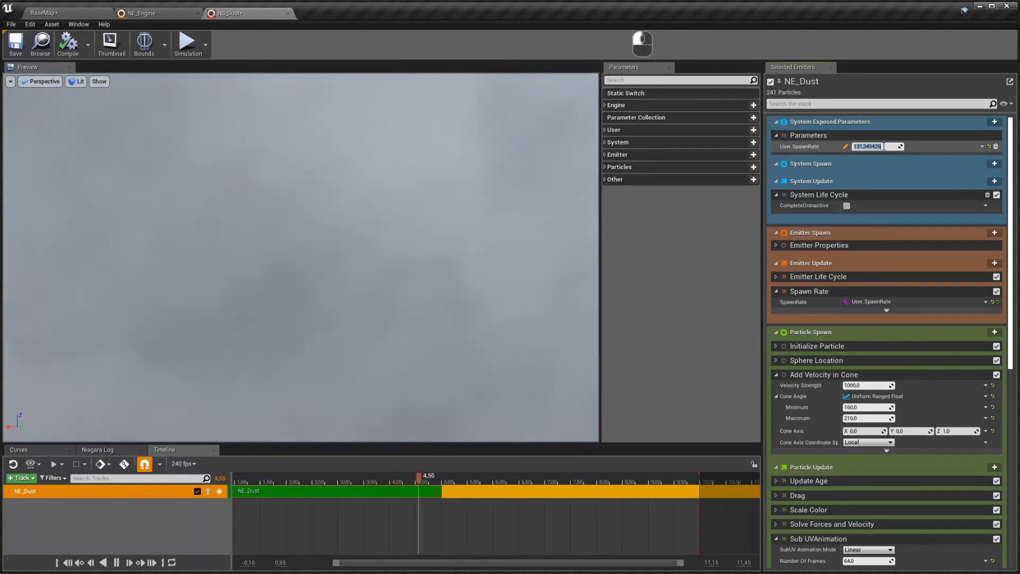
pyautogui.press('Return')
pyautogui.click(13, 51)
# Step: Return to BaseMap's S_Landing sequence and add a SpawnRate parameter track to NS_Dust's NiagaraComponent0 at 9.77 s
pyautogui.click(52, 19)
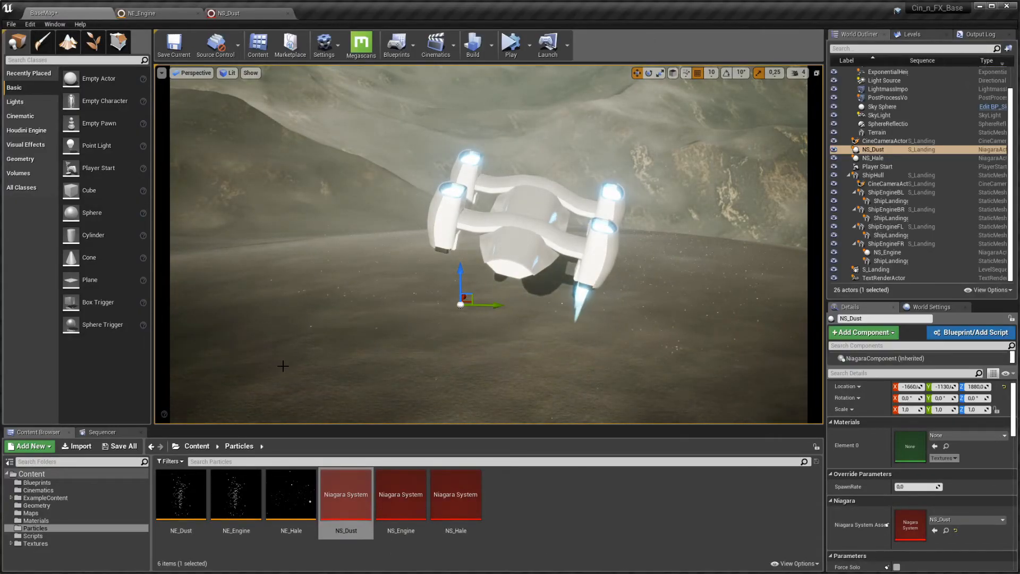
pyautogui.click(104, 432)
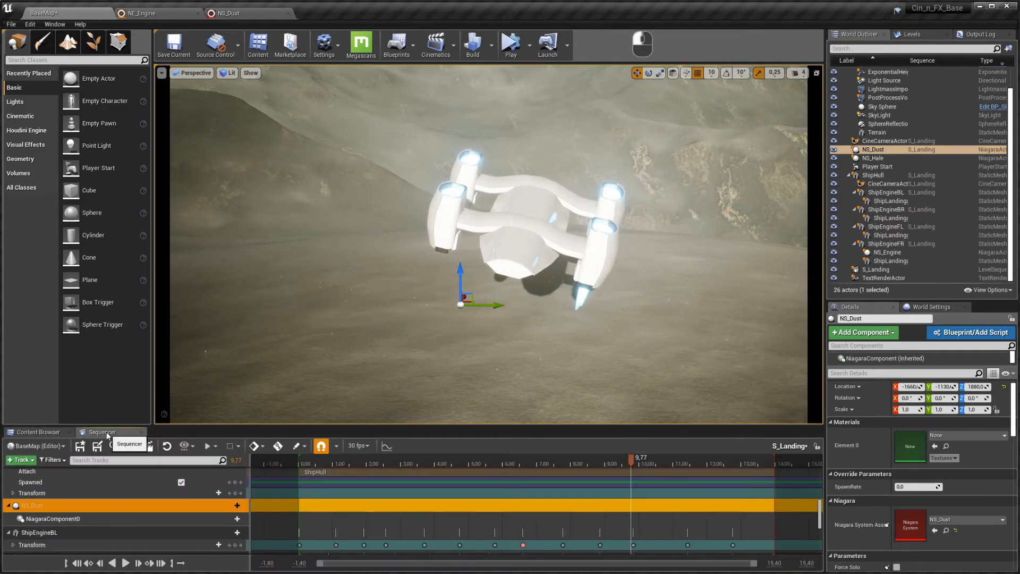
pyautogui.click(232, 518)
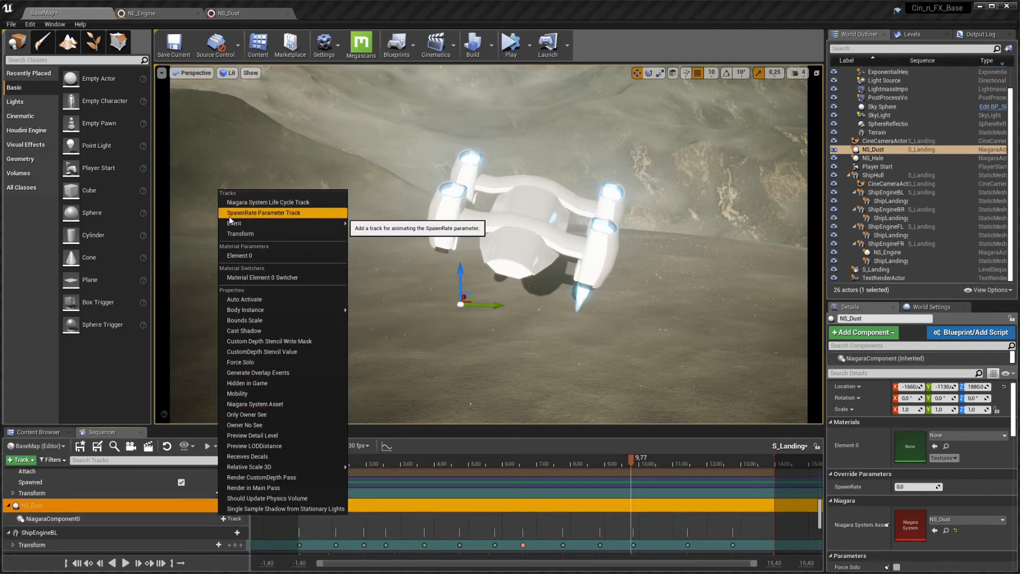
pyautogui.click(260, 213)
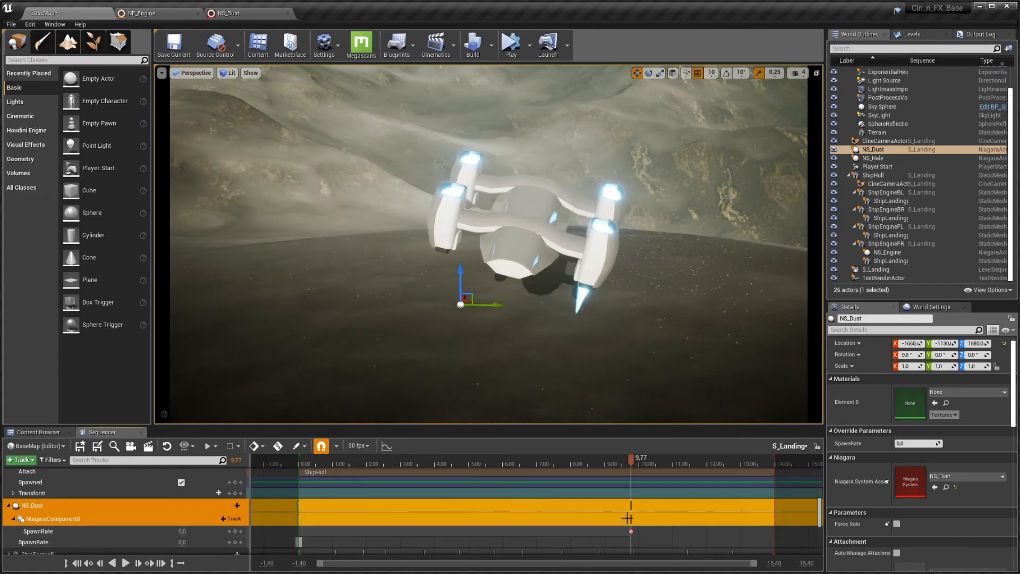
# Step: Key the component's SpawnRate to 50 at 10.70 s and 0 at 12.47 s, and delete the duplicate SpawnRate track
pyautogui.moveTo(633, 461); pyautogui.dragTo(664, 463)
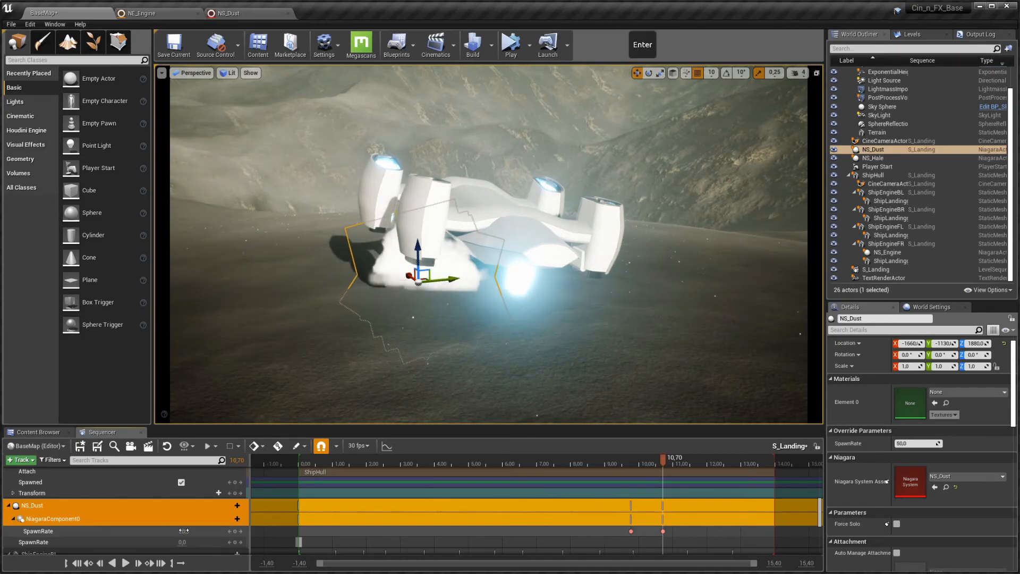
pyautogui.click(151, 541)
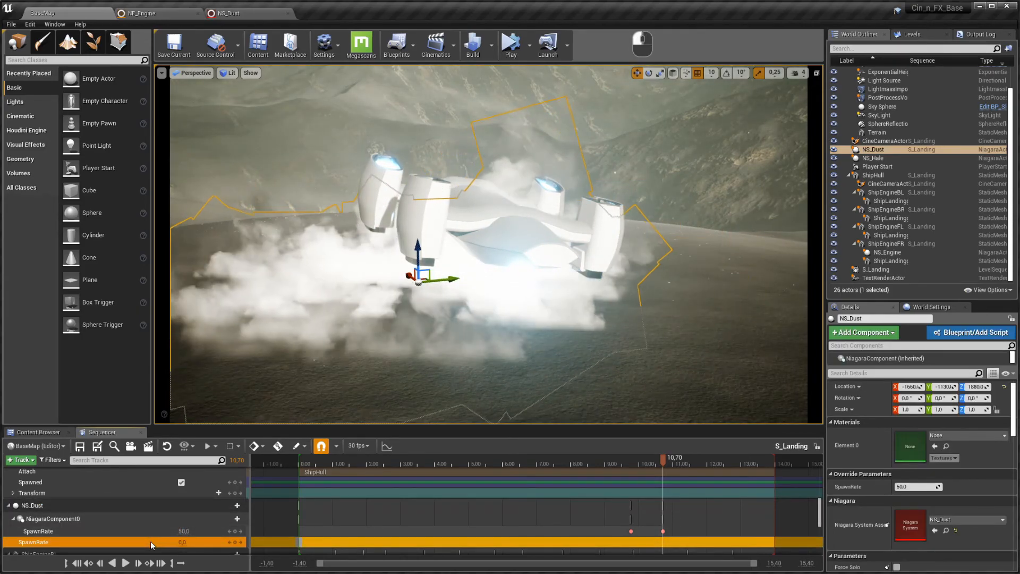
pyautogui.press('Delete')
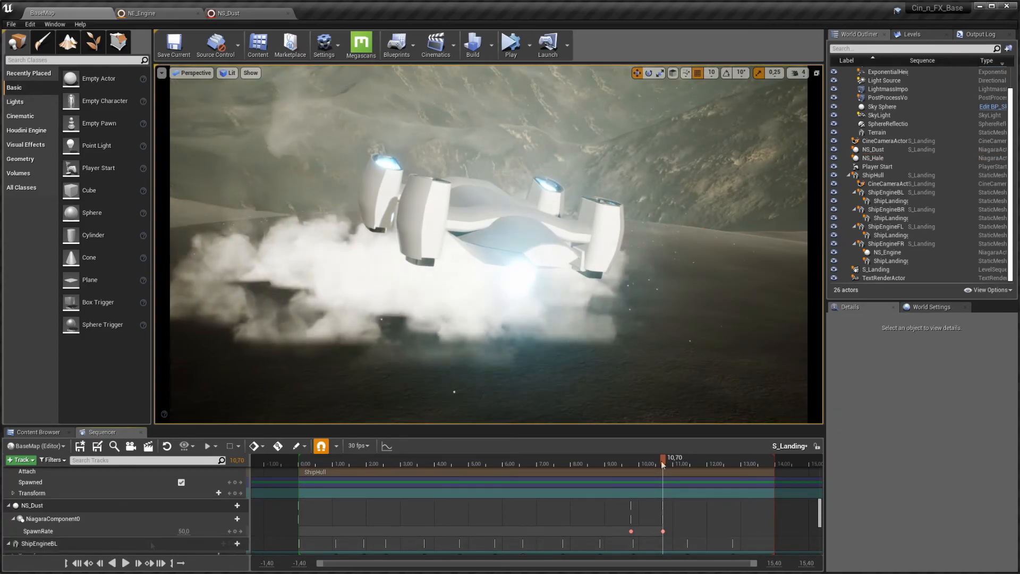
pyautogui.moveTo(663, 461); pyautogui.dragTo(724, 461)
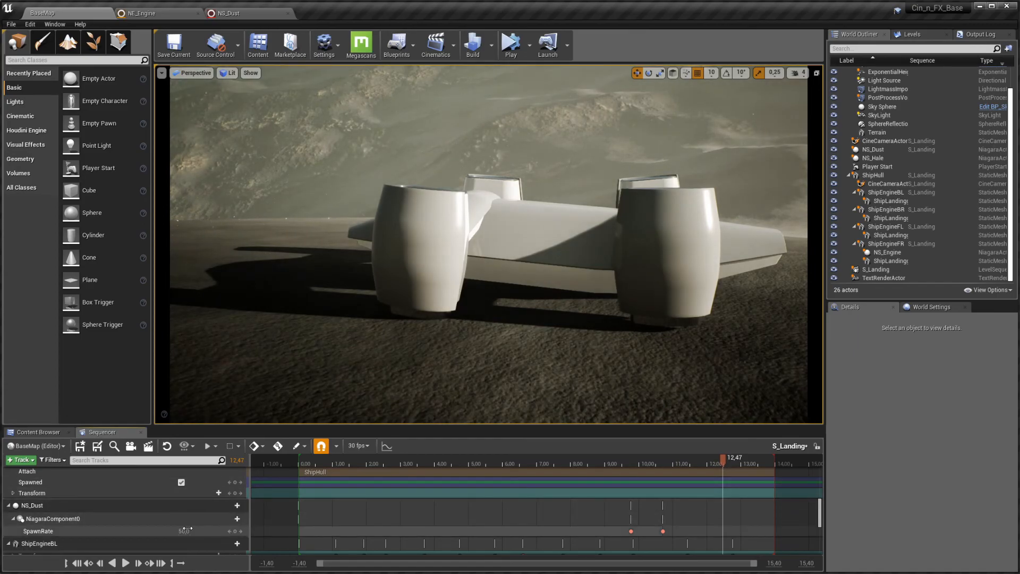
pyautogui.moveTo(184, 530); pyautogui.dragTo(160, 530)
# Step: Play S_Landing from about 6.73 s through touchdown to check the animated dust
pyautogui.moveTo(723, 461); pyautogui.dragTo(528, 470)
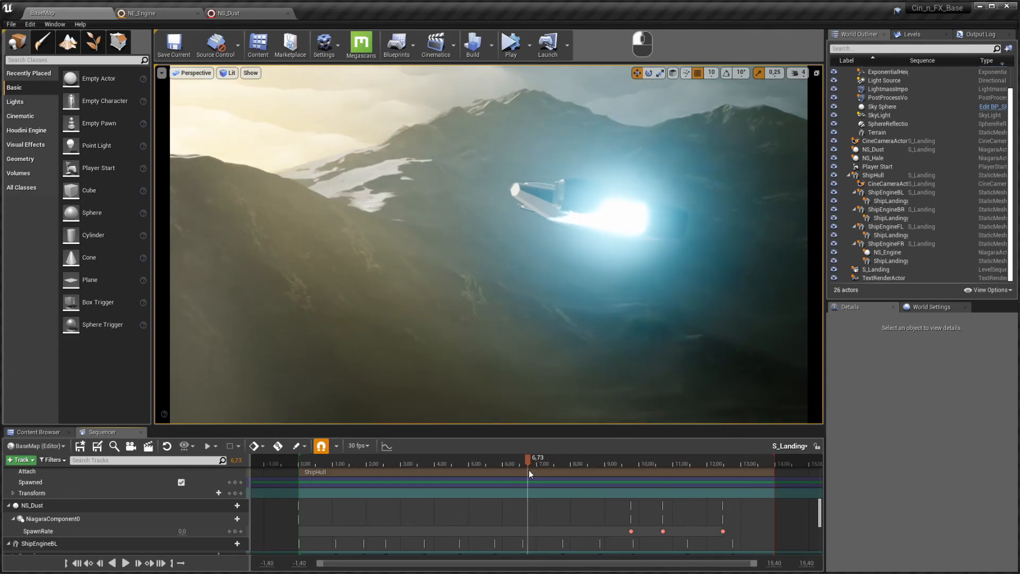
pyautogui.press('space')
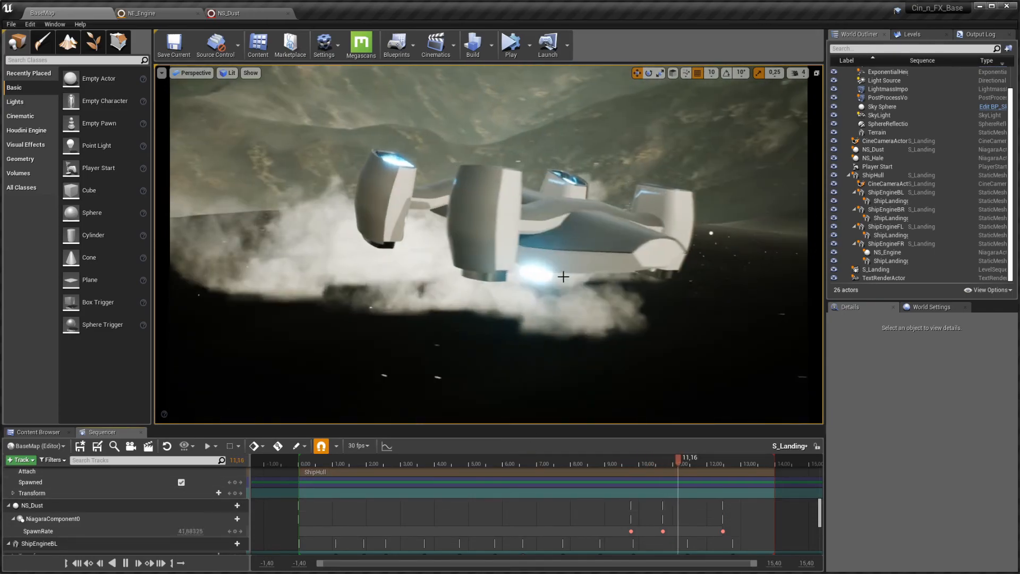
pyautogui.press('space')
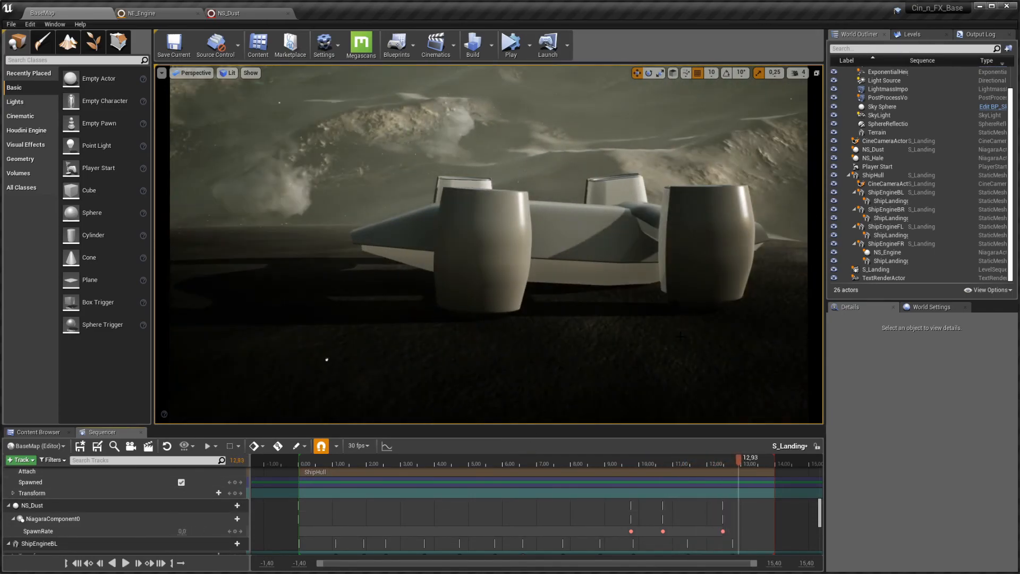
# Step: Reshape NS_Dust's SpawnRate curve to rise from about 8.7 s and hold 50 between about 9.6 and 11.8 s, and play the sequence
pyautogui.click(387, 446)
pyautogui.press('space')
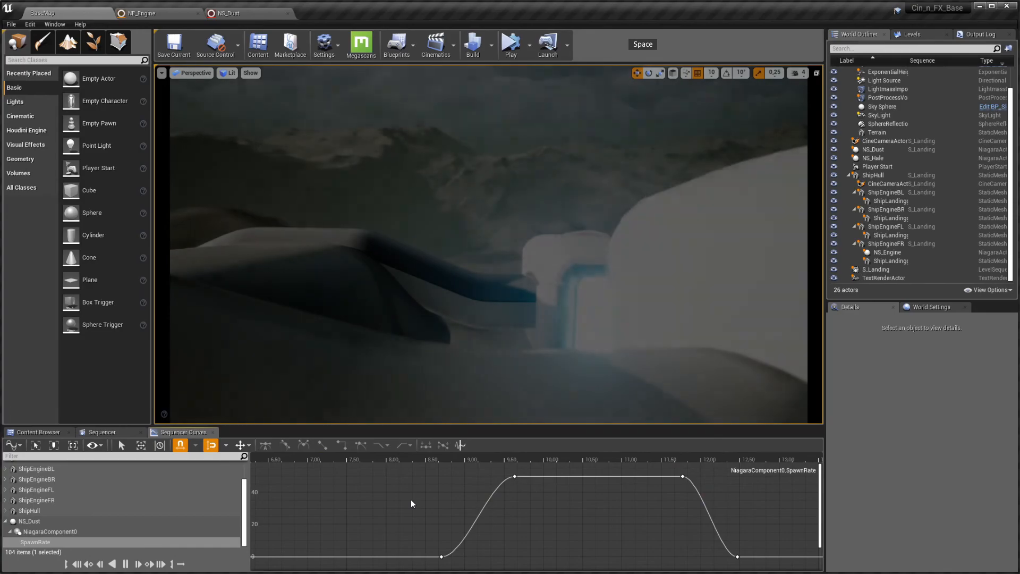